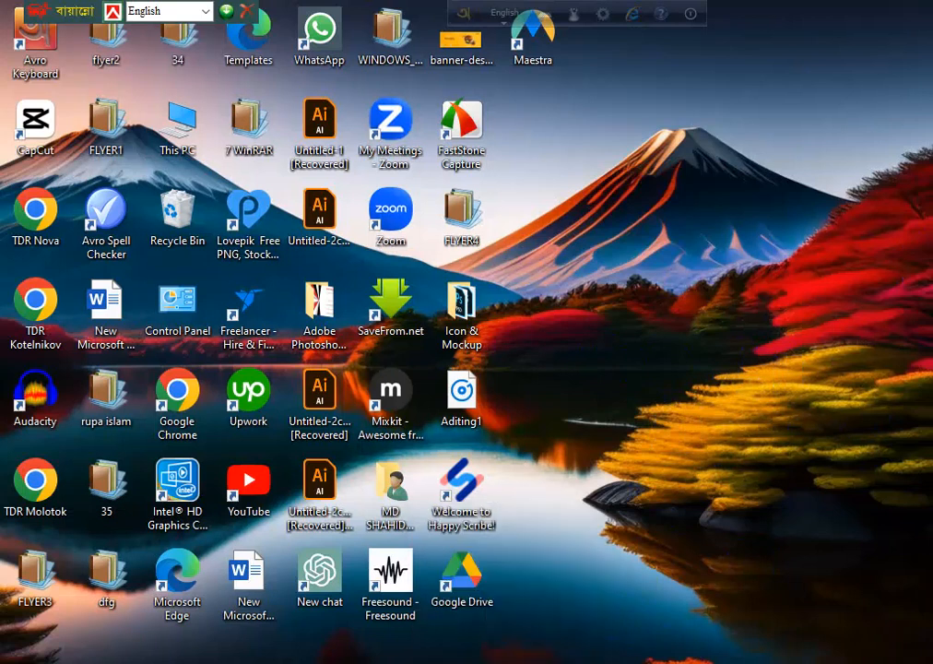
- Switch to Adobe Illustrator and start a new document from the Web presets, naming it business card
{"action": "left_click", "coordinate": [514, 660]}
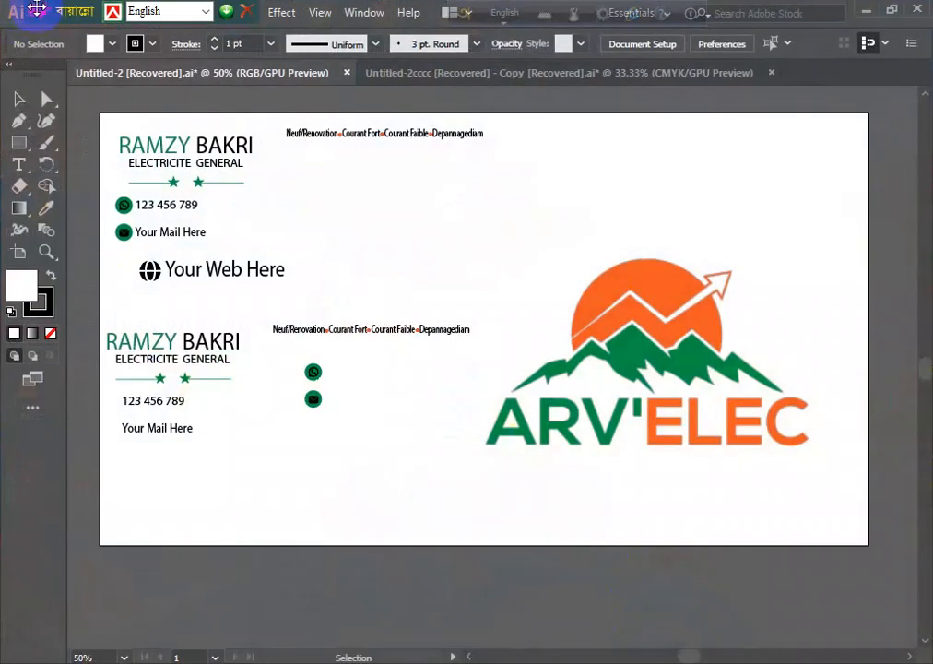
{"action": "left_click", "coordinate": [90, 13]}
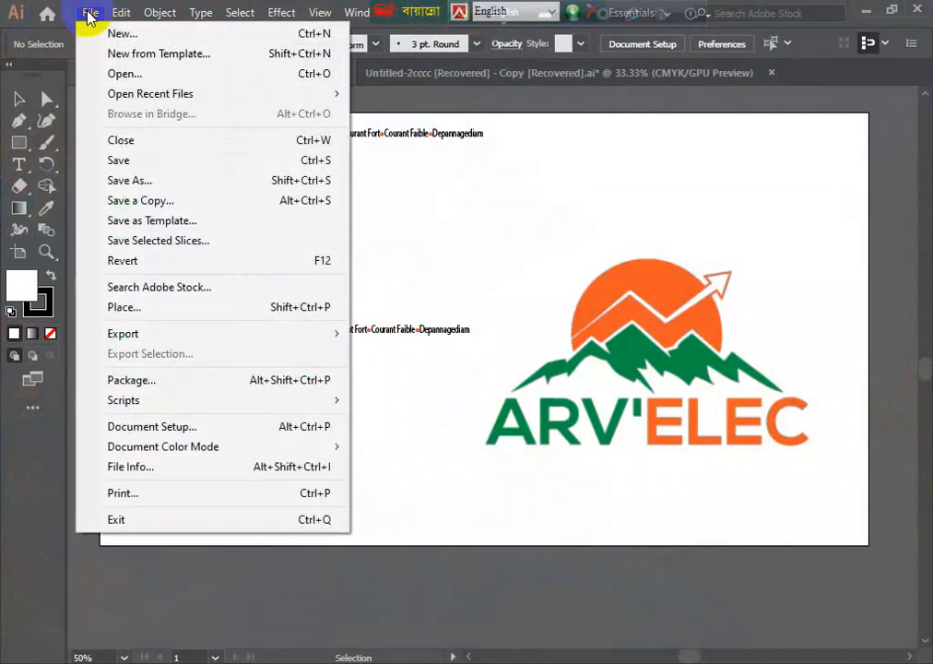
{"action": "left_click", "coordinate": [112, 40]}
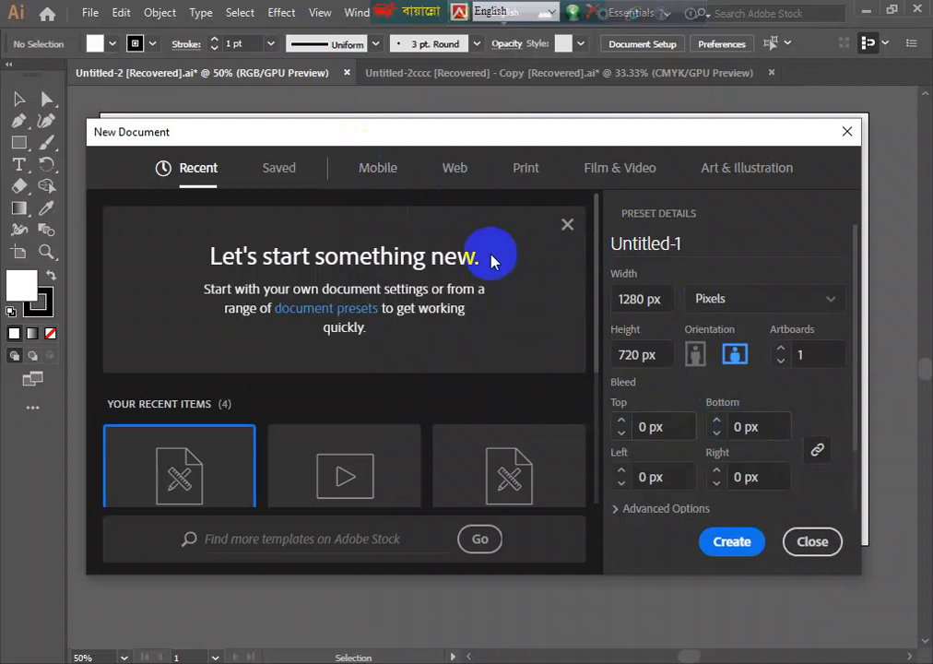
{"action": "left_click", "coordinate": [455, 171]}
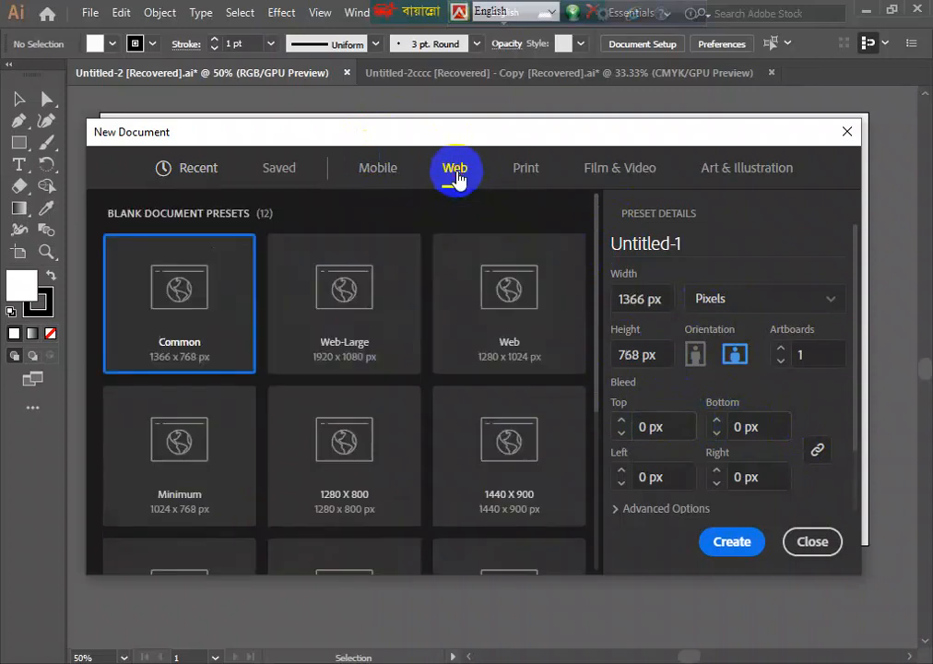
{"action": "double_click", "coordinate": [691, 247]}
{"action": "key", "text": "BackSpace"}
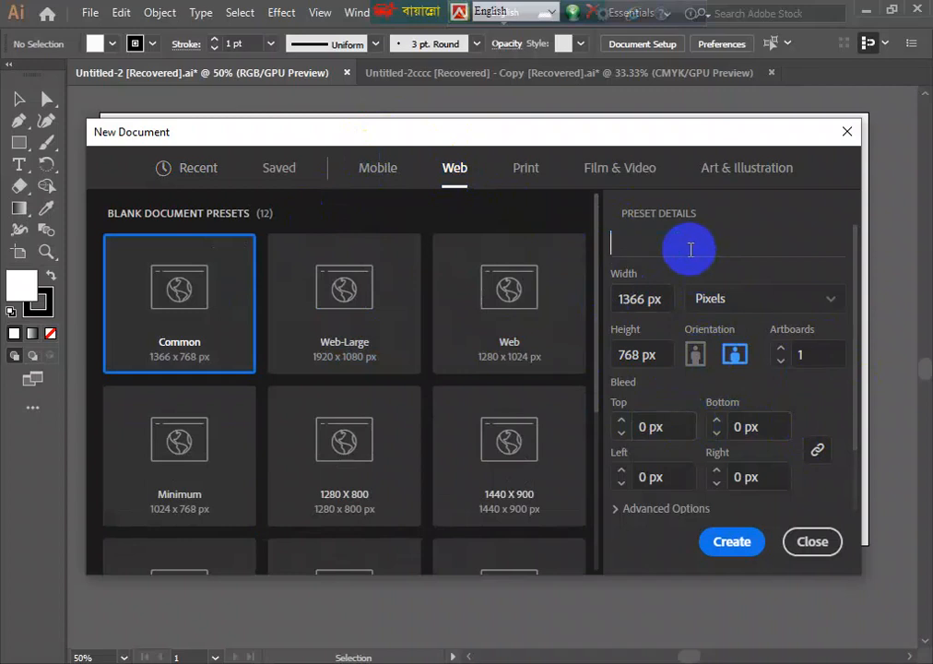
{"action": "type", "text": "business card"}
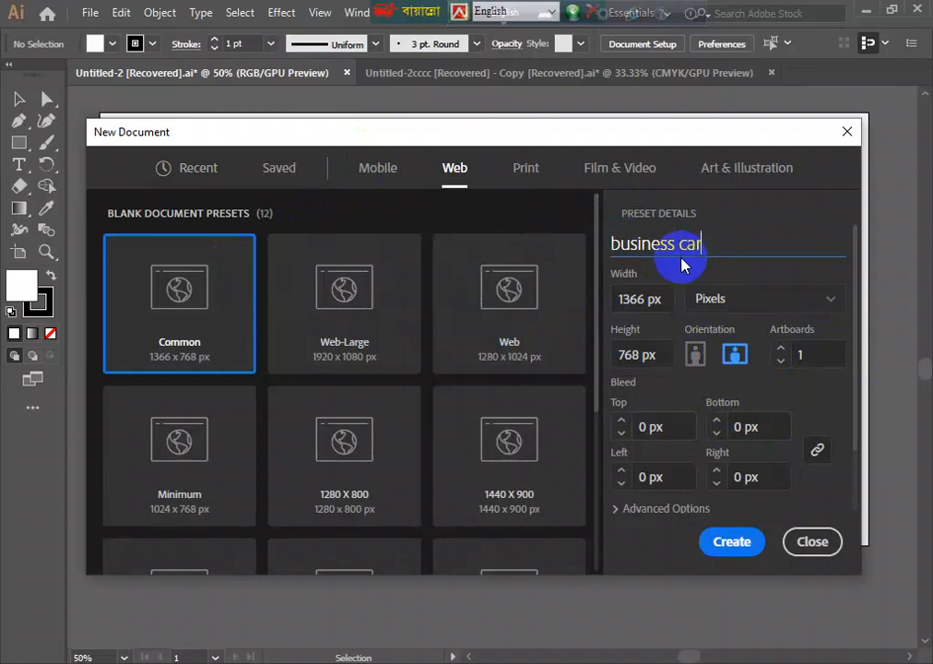
- Set the new document's units to inches, its size to 3.5 in wide by 2 in high, and the artboard count to 2
{"action": "left_click", "coordinate": [830, 304]}
{"action": "left_click", "coordinate": [733, 394]}
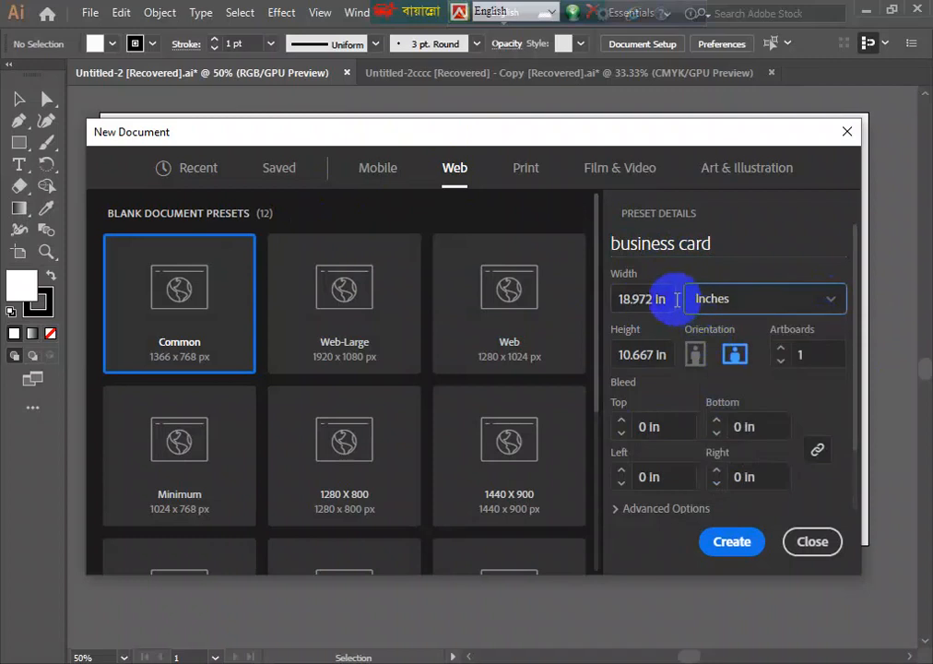
{"action": "left_click", "coordinate": [672, 302]}
{"action": "key", "text": "BackSpace"}
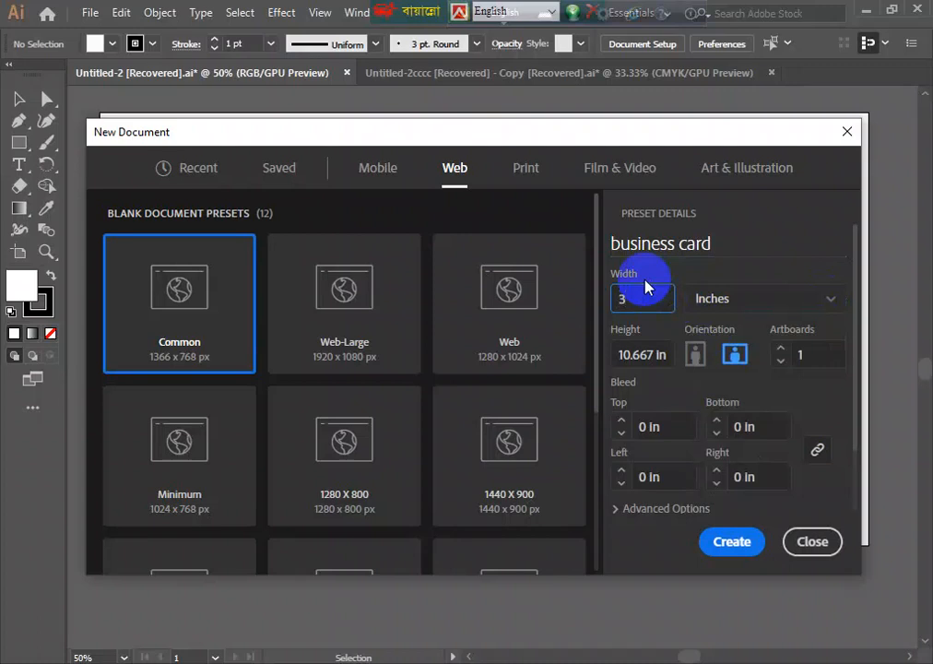
{"action": "type", "text": "3.5"}
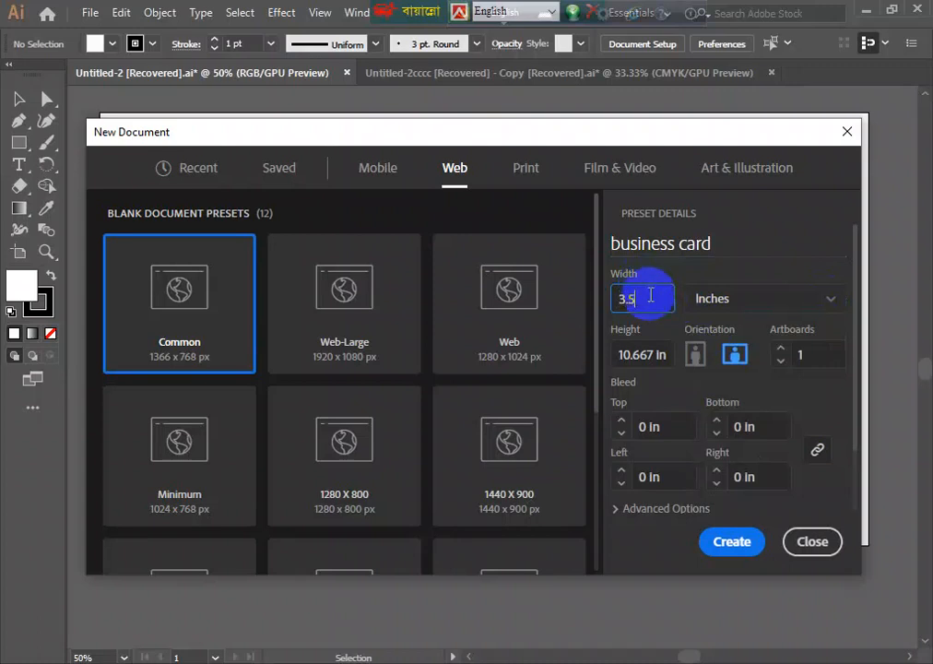
{"action": "left_click", "coordinate": [662, 356]}
{"action": "key", "text": "BackSpace"}
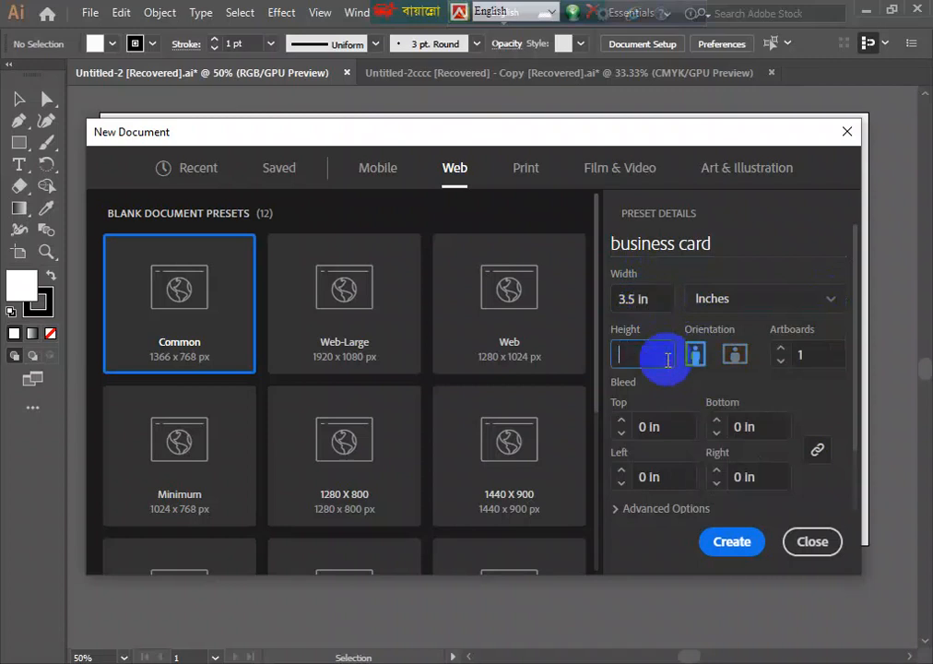
{"action": "type", "text": "2"}
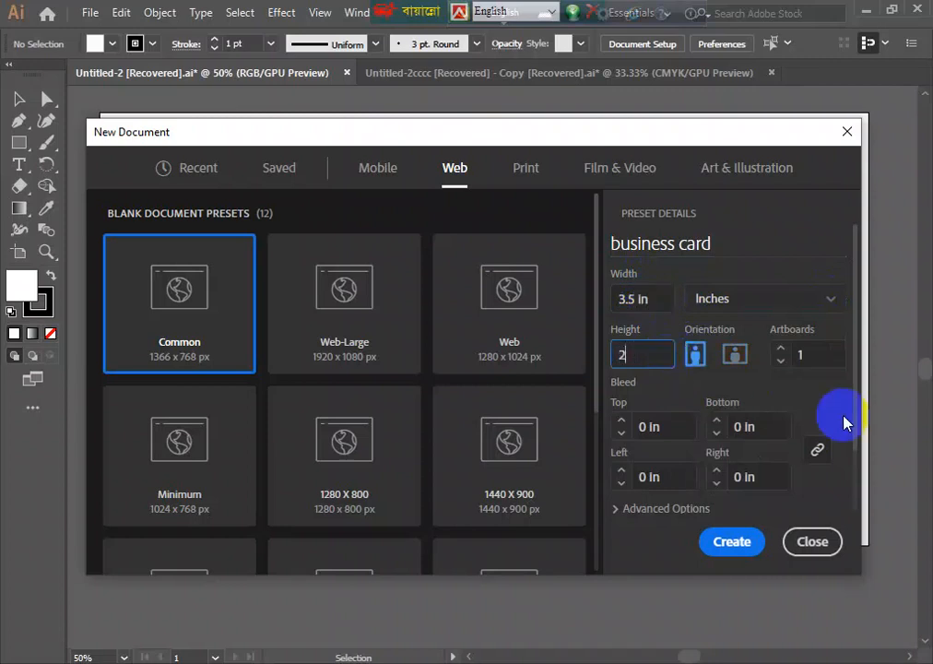
{"action": "left_click", "coordinate": [781, 351]}
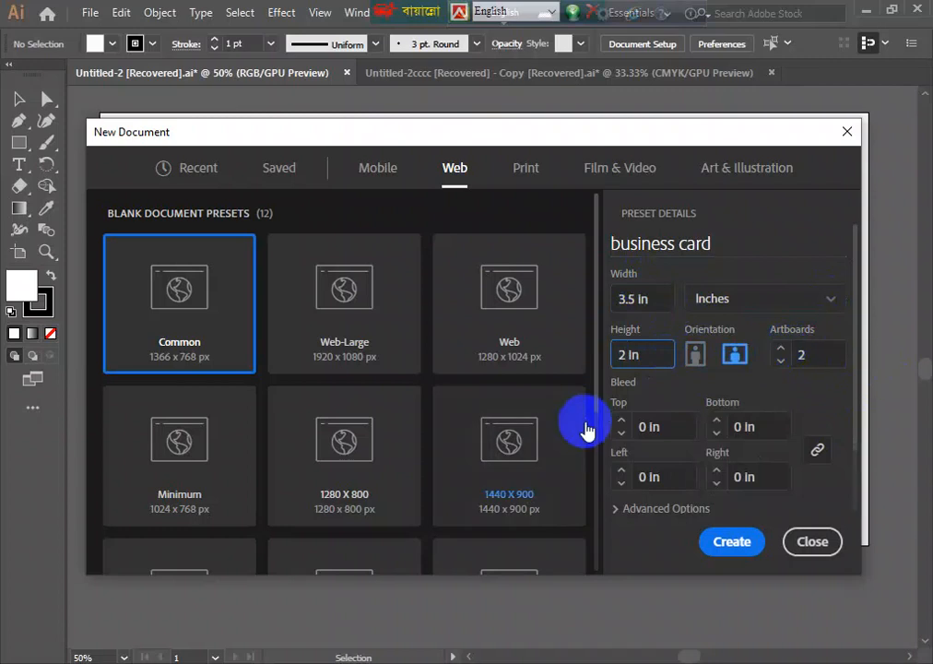
- Set the document bleed to 0.125 in on all four sides
{"action": "left_click", "coordinate": [649, 426]}
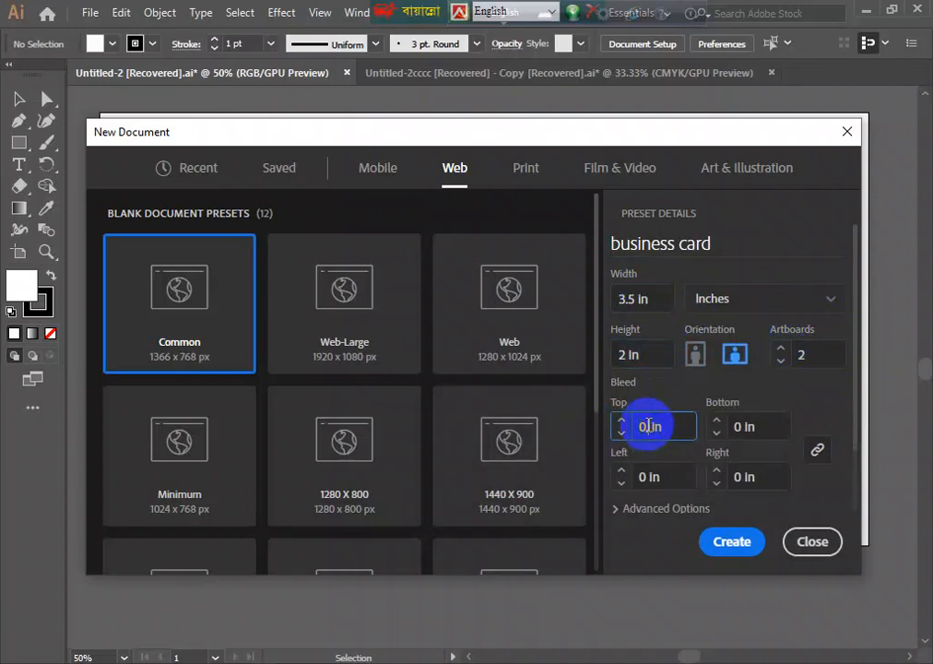
{"action": "type", "text": "0.125"}
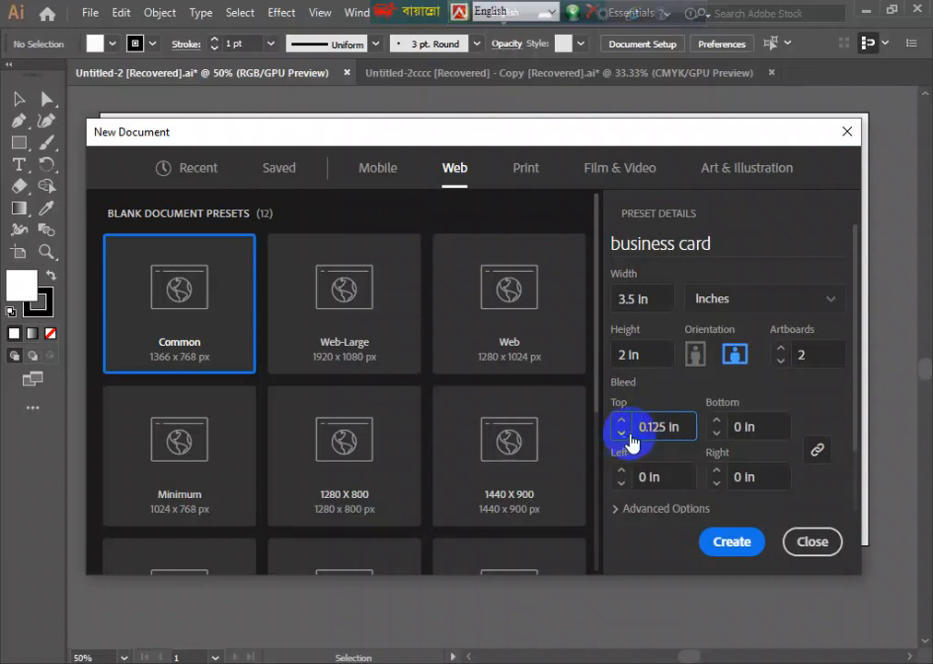
{"action": "left_click", "coordinate": [717, 425]}
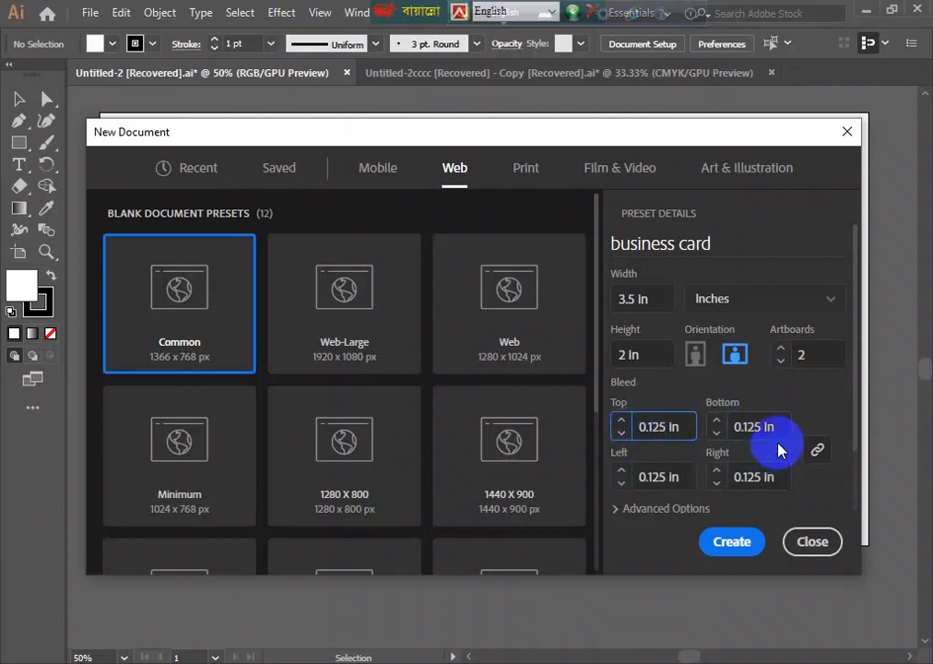
- Set the raster effects to High (300 ppi) in the advanced options and create the document
{"action": "left_click", "coordinate": [616, 509]}
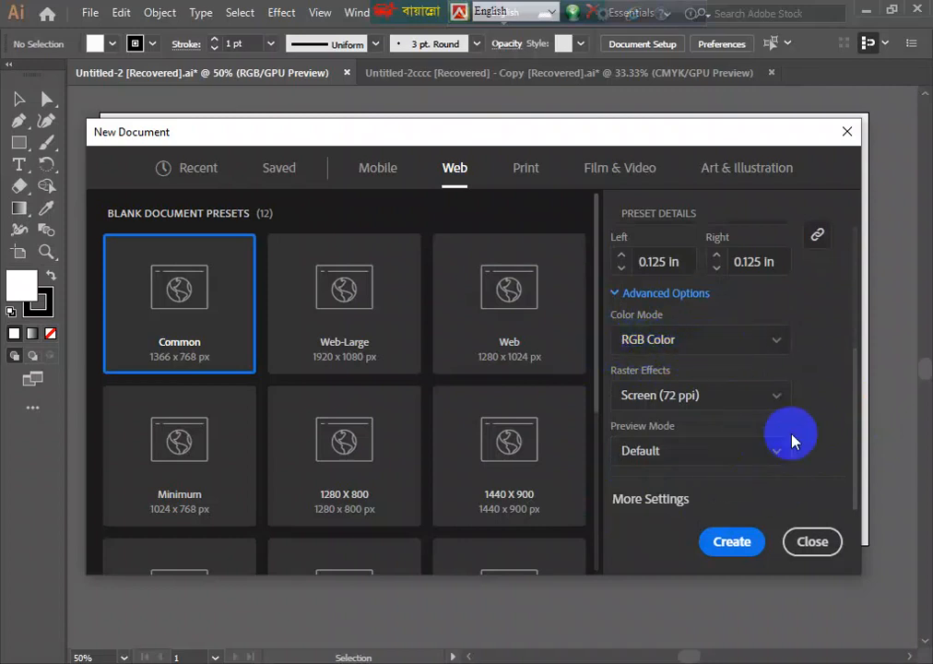
{"action": "left_click", "coordinate": [780, 402]}
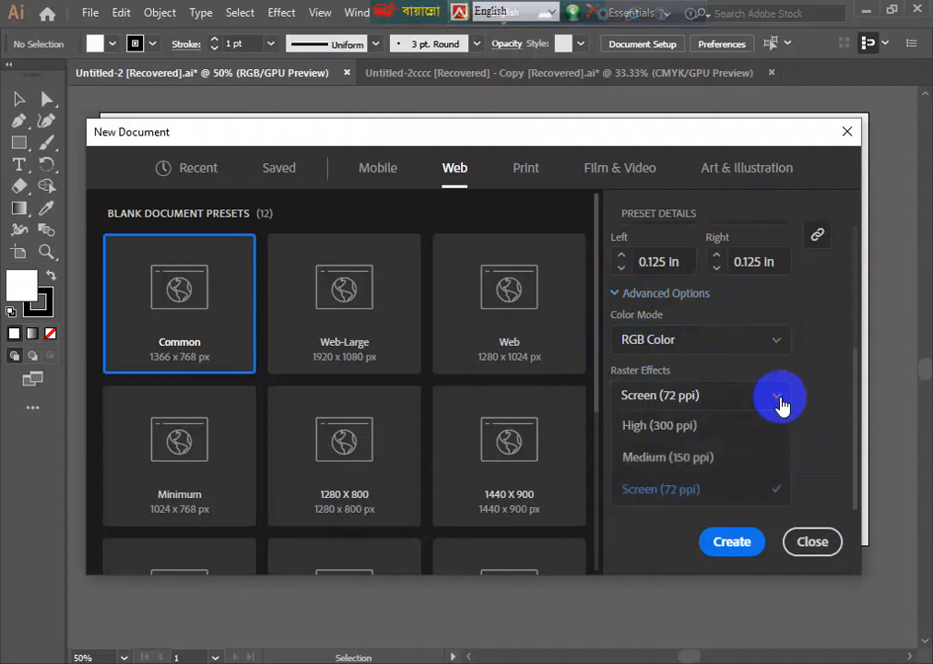
{"action": "left_click", "coordinate": [698, 438]}
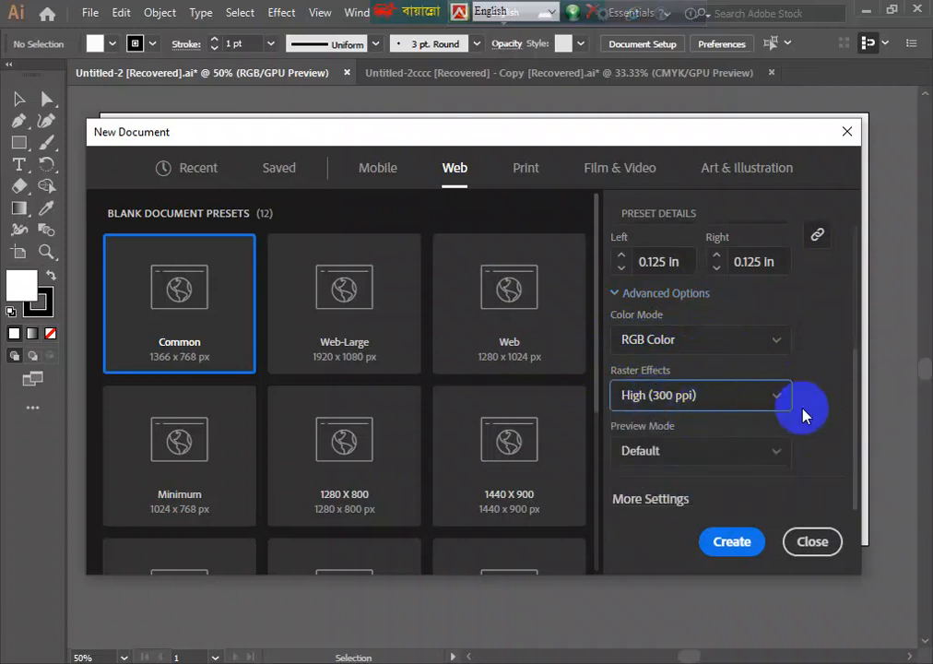
{"action": "left_click", "coordinate": [738, 544]}
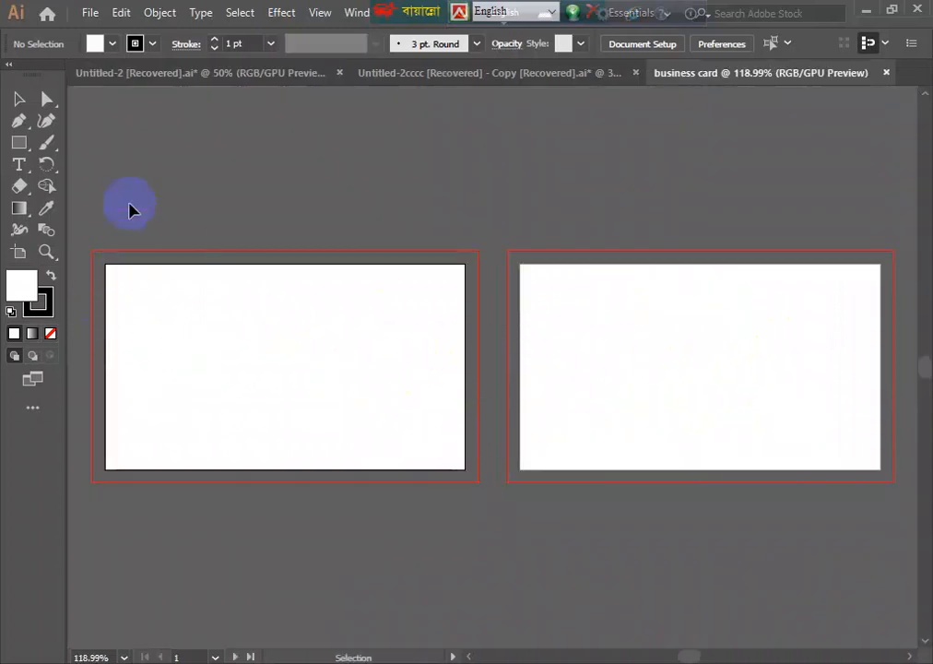
- Set the default stroke colour to None with nothing selected
{"action": "left_click", "coordinate": [139, 50]}
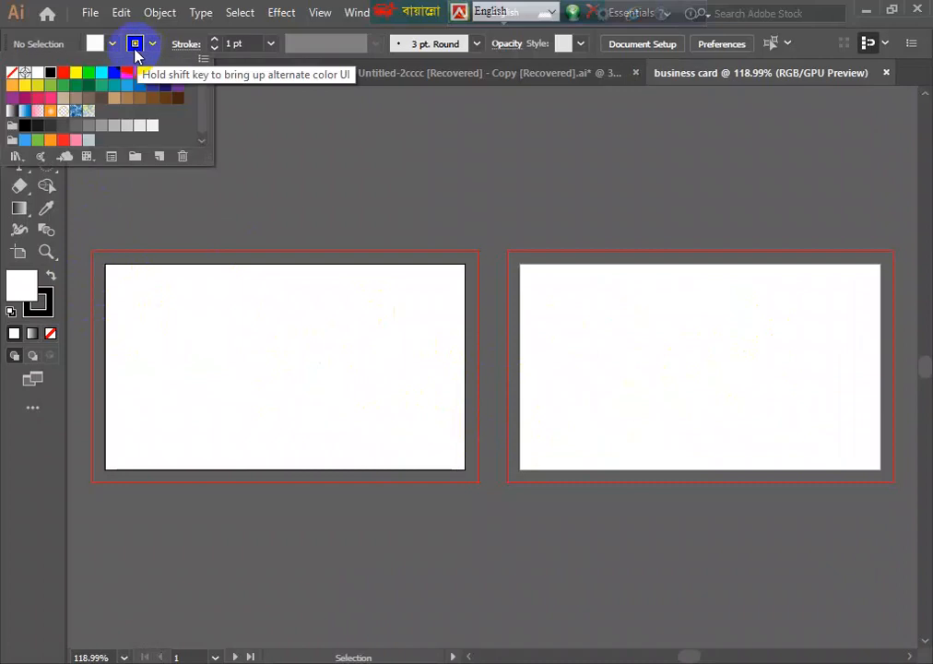
{"action": "left_click", "coordinate": [11, 74]}
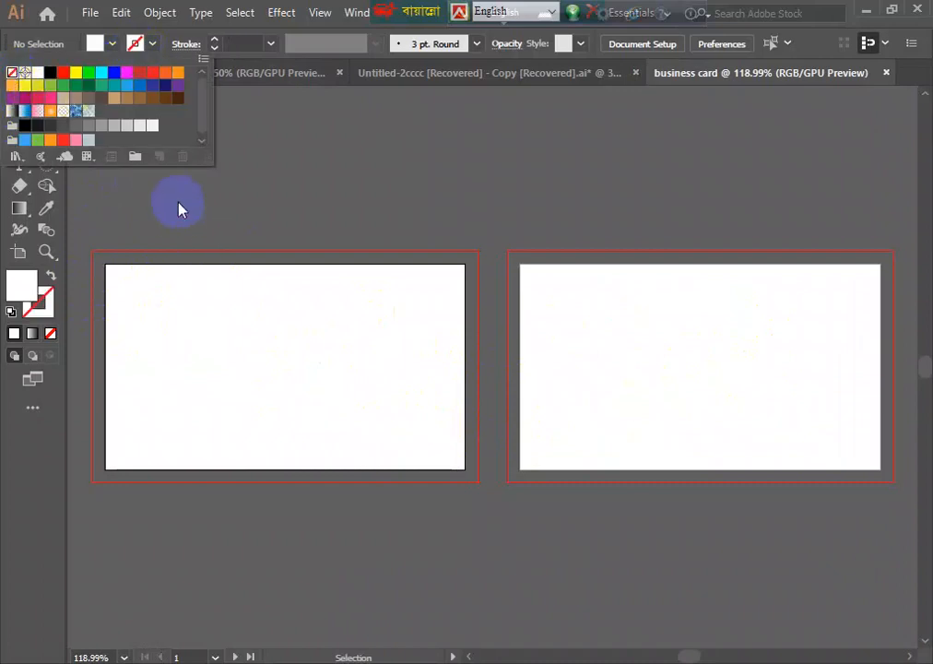
{"action": "left_click", "coordinate": [179, 217]}
- Create a rectangle 3.5 in wide and 2 in high with the Rectangle tool
{"action": "left_click", "coordinate": [19, 142]}
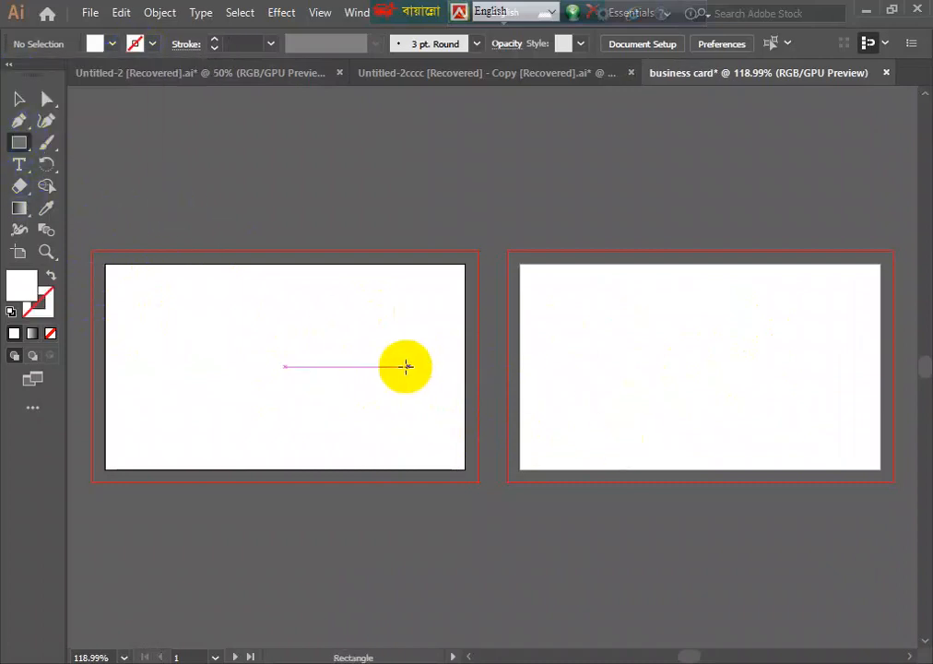
{"action": "left_click", "coordinate": [396, 360]}
{"action": "left_click", "coordinate": [478, 300]}
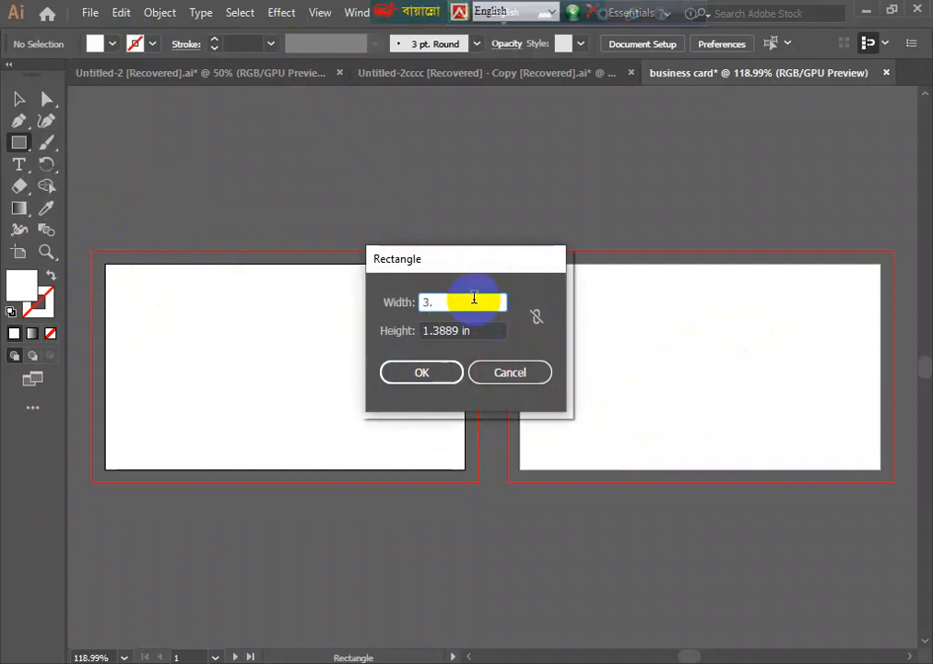
{"action": "type", "text": "3.5"}
{"action": "left_click", "coordinate": [479, 330]}
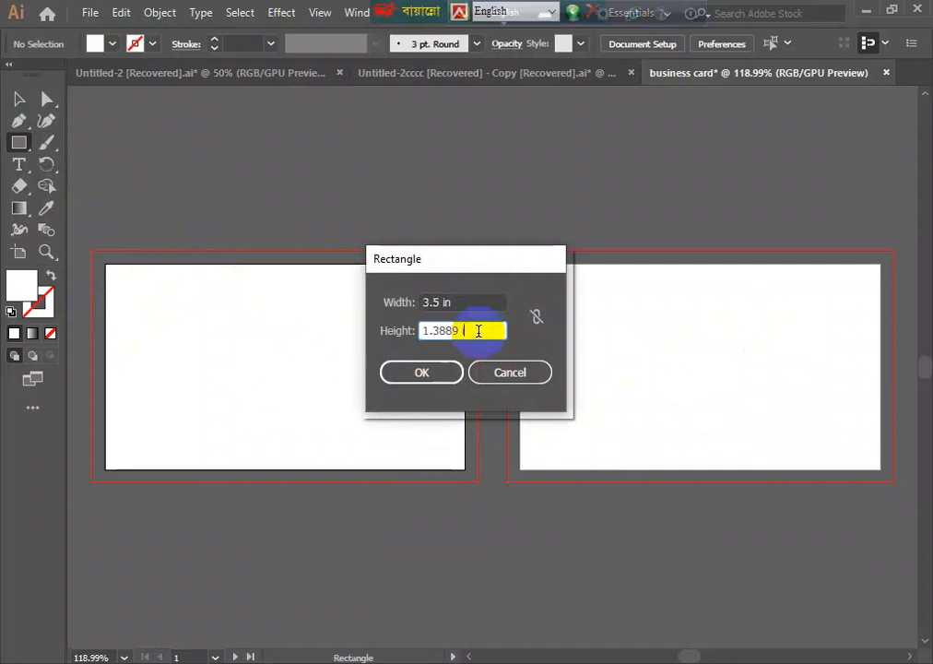
{"action": "type", "text": "2"}
{"action": "left_click", "coordinate": [423, 374]}
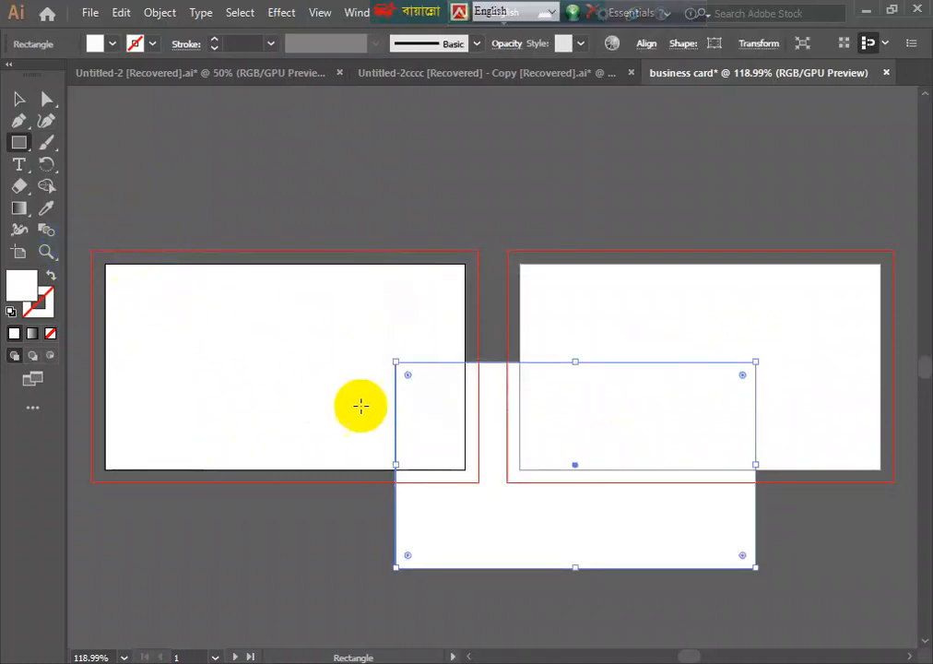
- Align the rectangle to the artboard, centring it horizontally and vertically on the first artboard
{"action": "left_click", "coordinate": [644, 44]}
{"action": "left_click", "coordinate": [635, 203]}
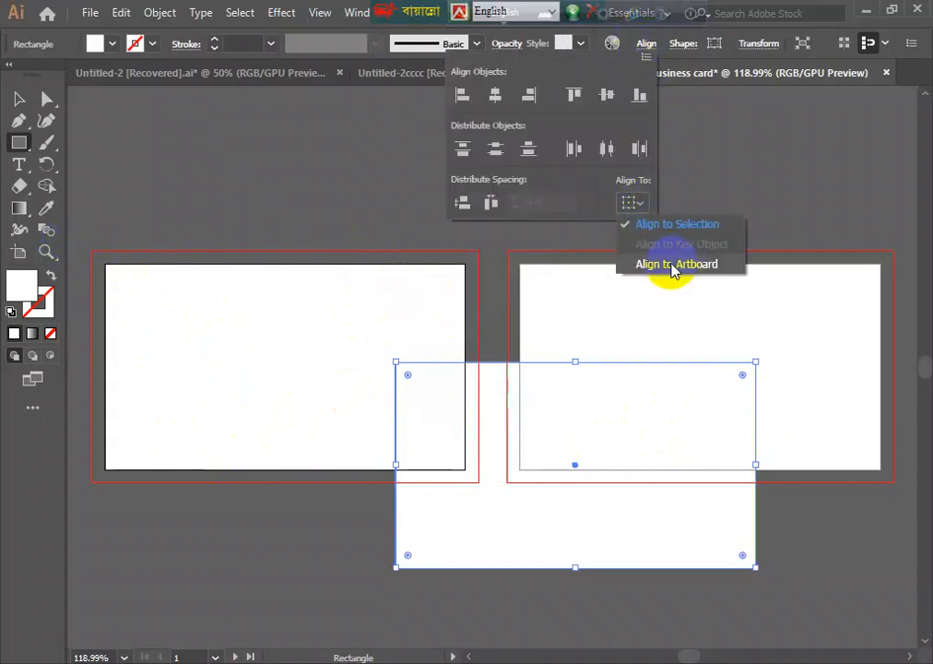
{"action": "left_click", "coordinate": [676, 264]}
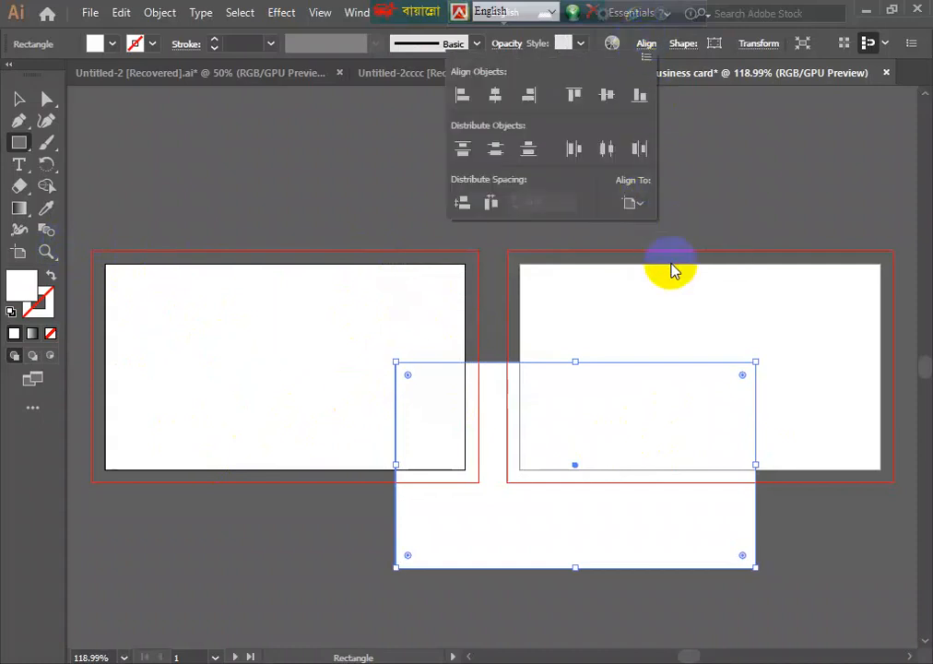
{"action": "left_click", "coordinate": [496, 94]}
{"action": "left_click", "coordinate": [605, 96]}
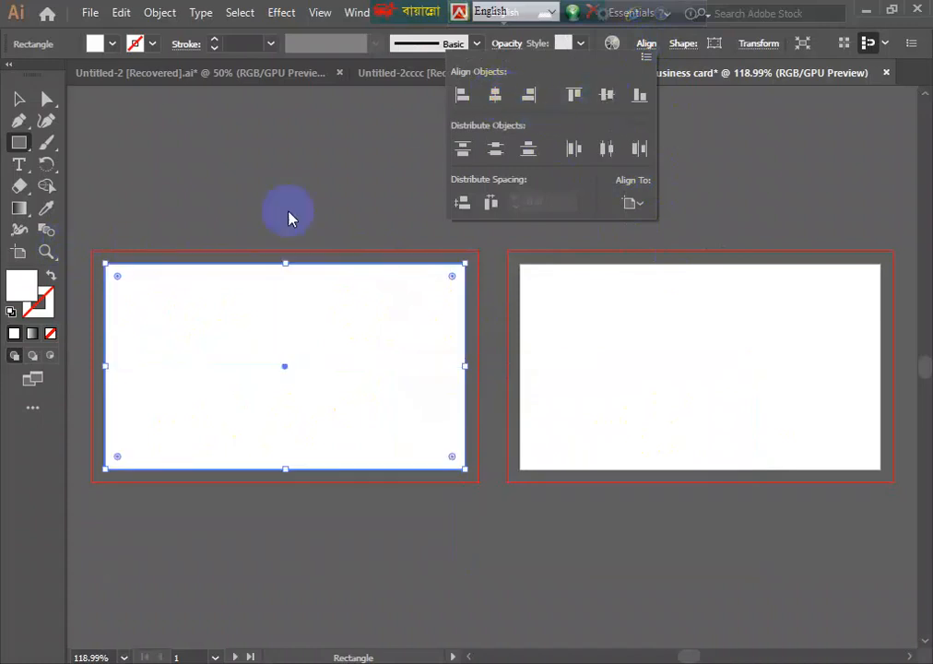
- Offset the rectangle's path outward by 0.125 in to cover the bleed area
{"action": "left_click", "coordinate": [159, 15]}
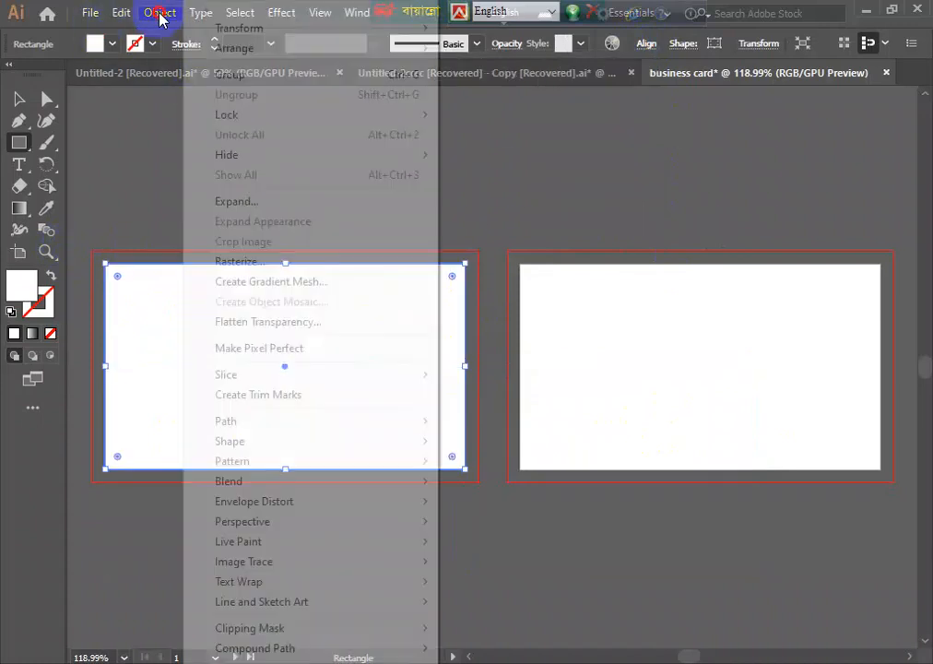
{"action": "mouse_move", "coordinate": [255, 422]}
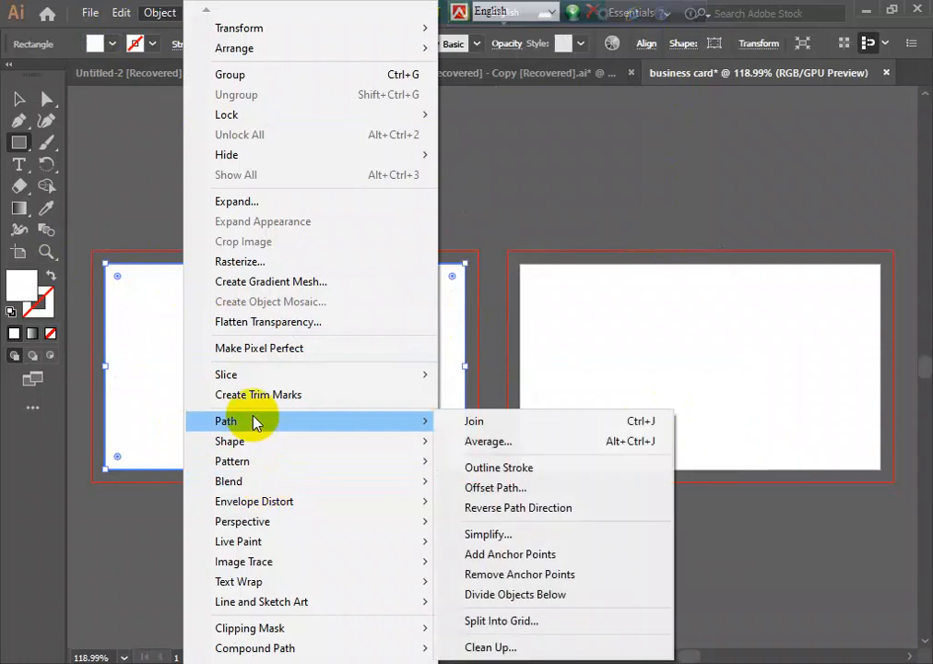
{"action": "left_click", "coordinate": [552, 488]}
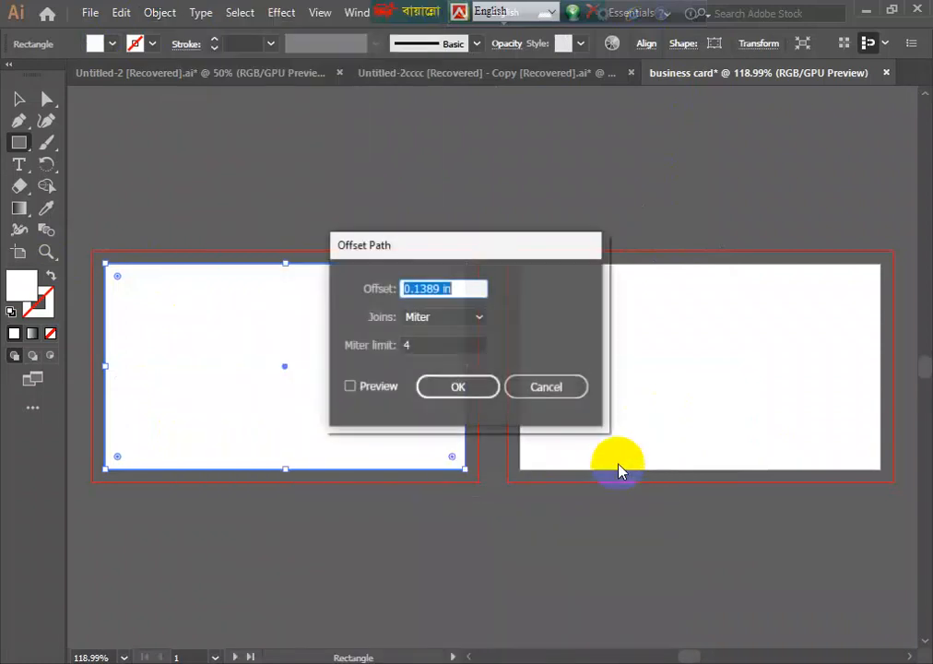
{"action": "left_click", "coordinate": [455, 288]}
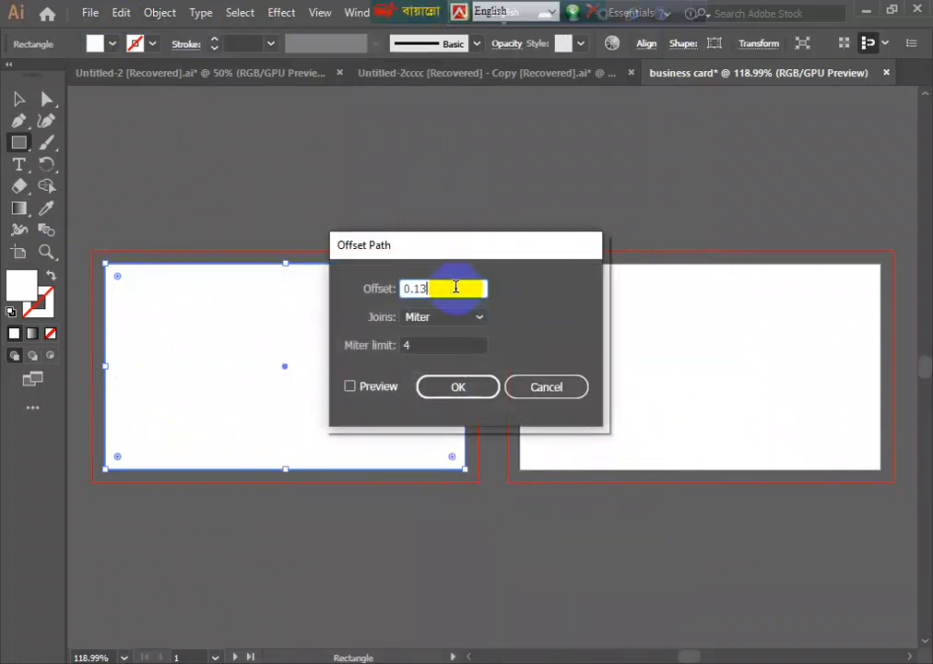
{"action": "type", "text": "0.125"}
{"action": "left_click", "coordinate": [463, 388]}
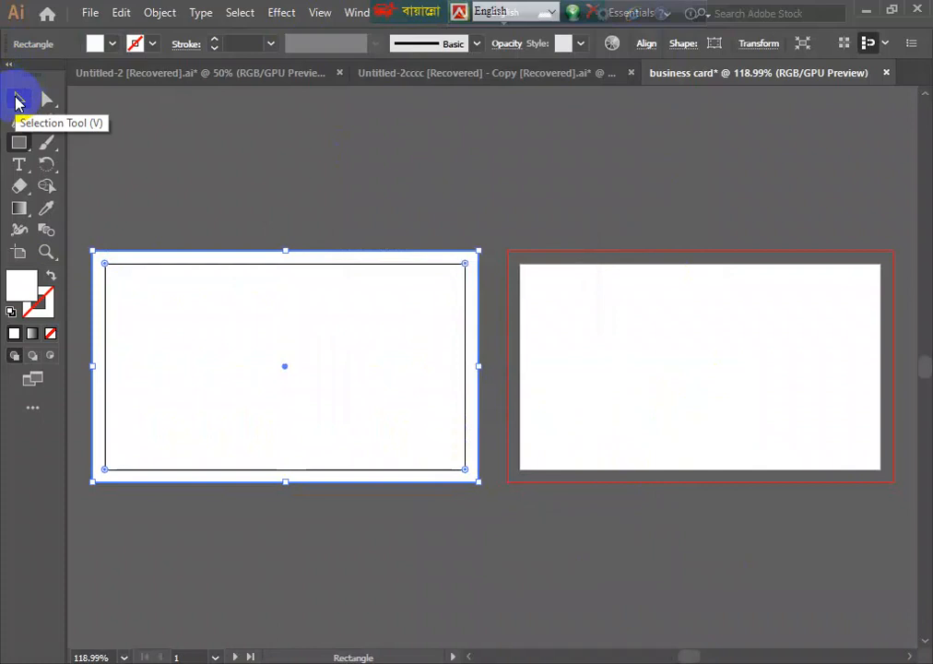
- Offset the path of the 3.5 by 2 in rectangle inward by -0.125 in to form the safe area
{"action": "left_click", "coordinate": [17, 101]}
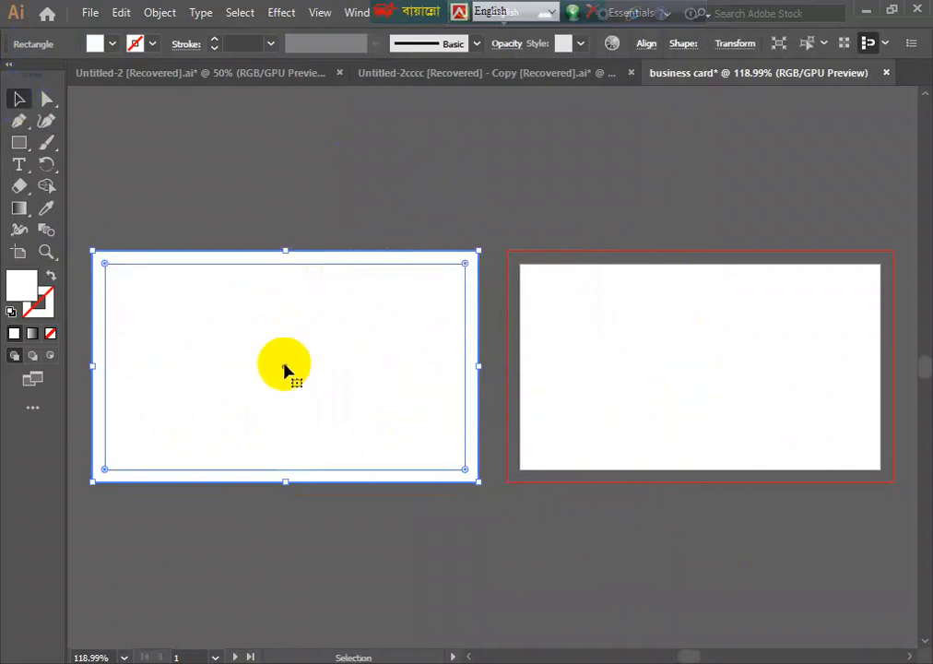
{"action": "left_click", "coordinate": [322, 266]}
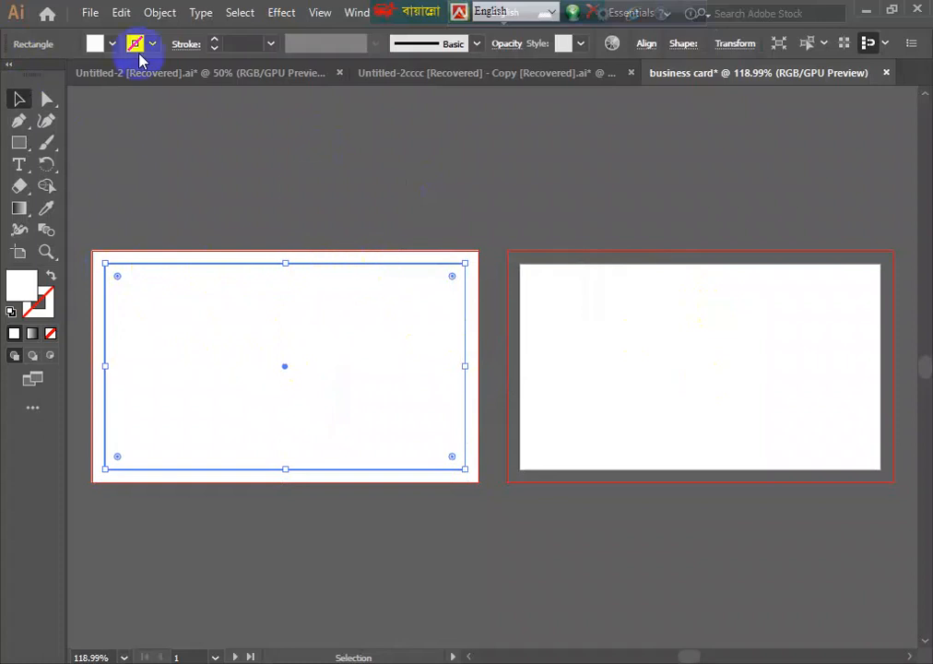
{"action": "left_click", "coordinate": [162, 14]}
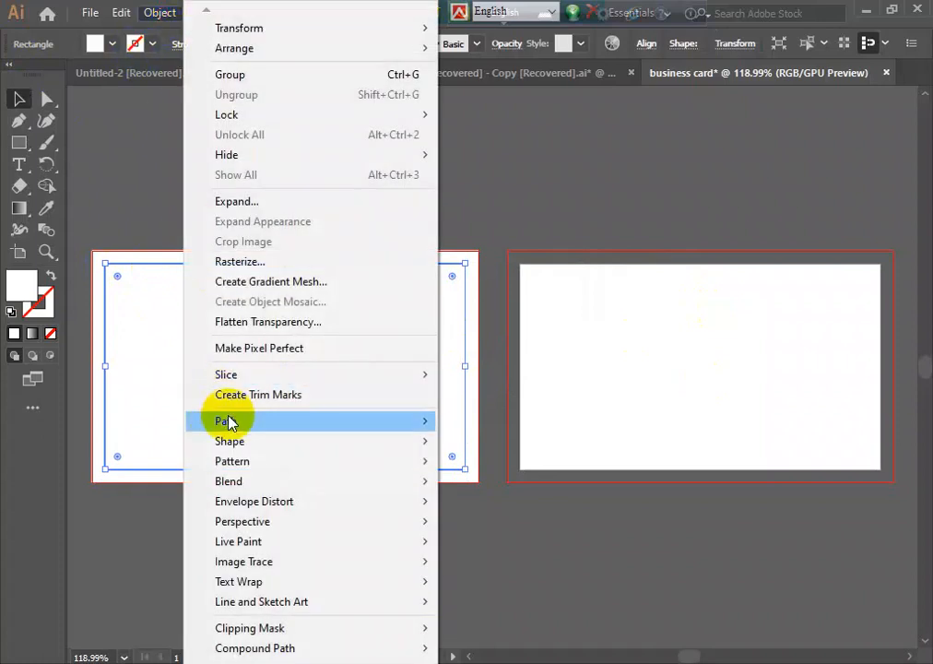
{"action": "mouse_move", "coordinate": [245, 423]}
{"action": "left_click", "coordinate": [519, 488]}
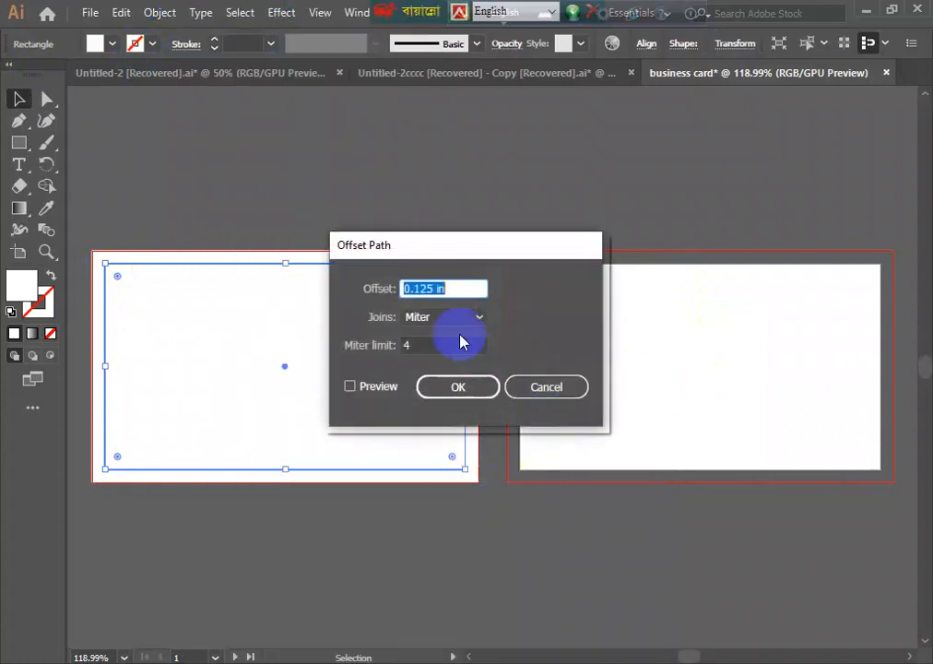
{"action": "left_click", "coordinate": [405, 289]}
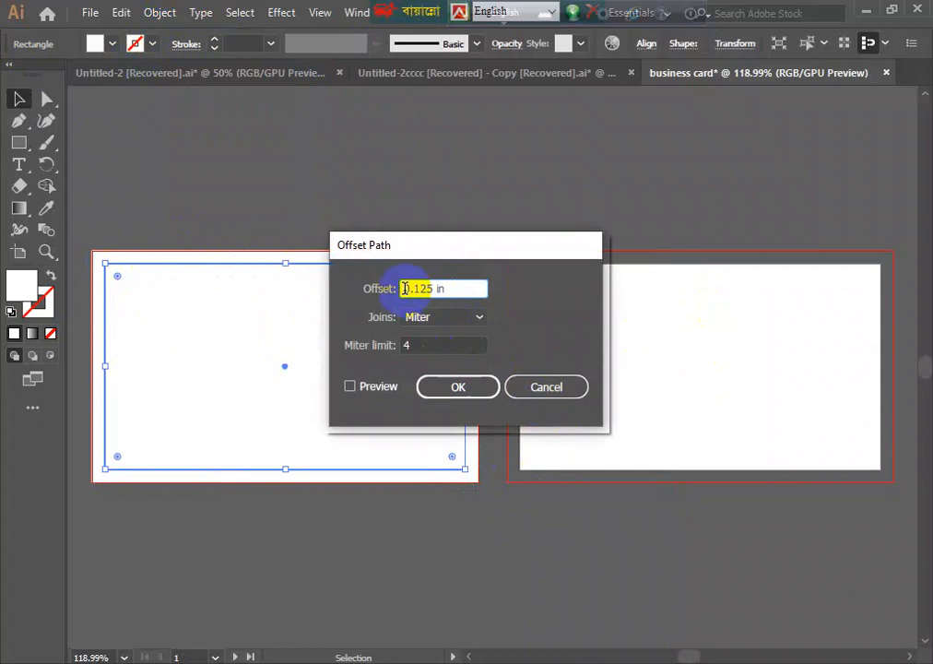
{"action": "type", "text": "-"}
{"action": "left_click", "coordinate": [451, 384]}
- Copy the three nested rectangles from the first artboard onto the second, matching their alignment to the bleed
{"action": "left_click_drag", "start_coordinate": [361, 210], "coordinate": [260, 542]}
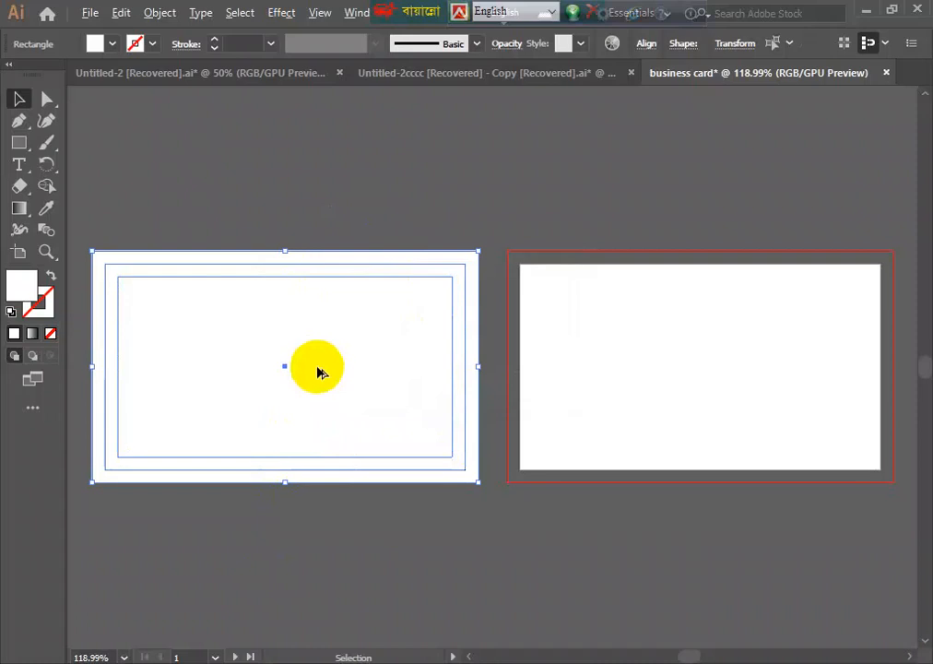
{"action": "left_click_drag", "start_coordinate": [317, 369], "coordinate": [411, 374]}
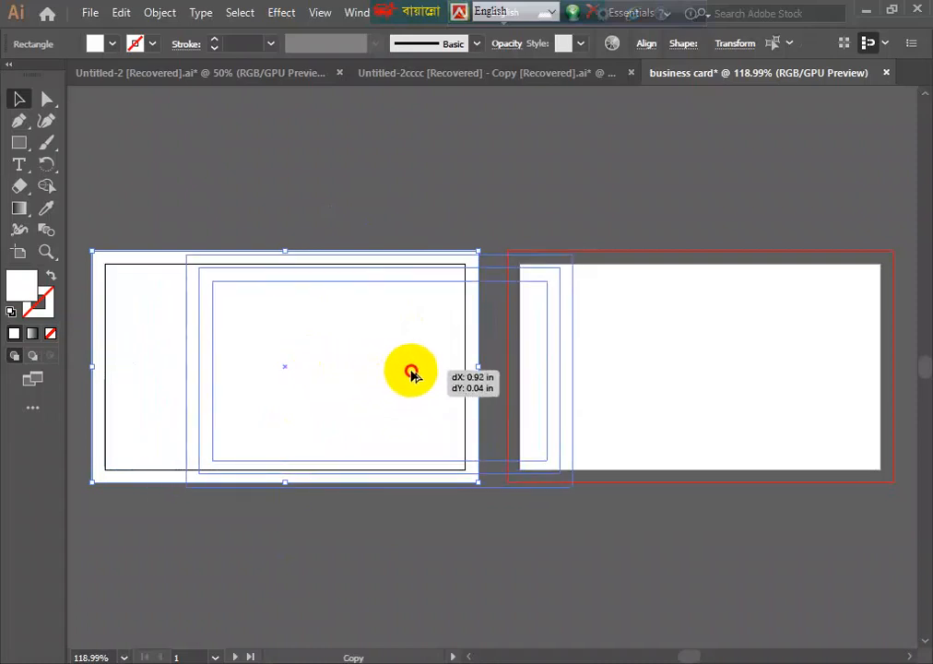
{"action": "left_click_drag", "start_coordinate": [411, 373], "coordinate": [735, 378]}
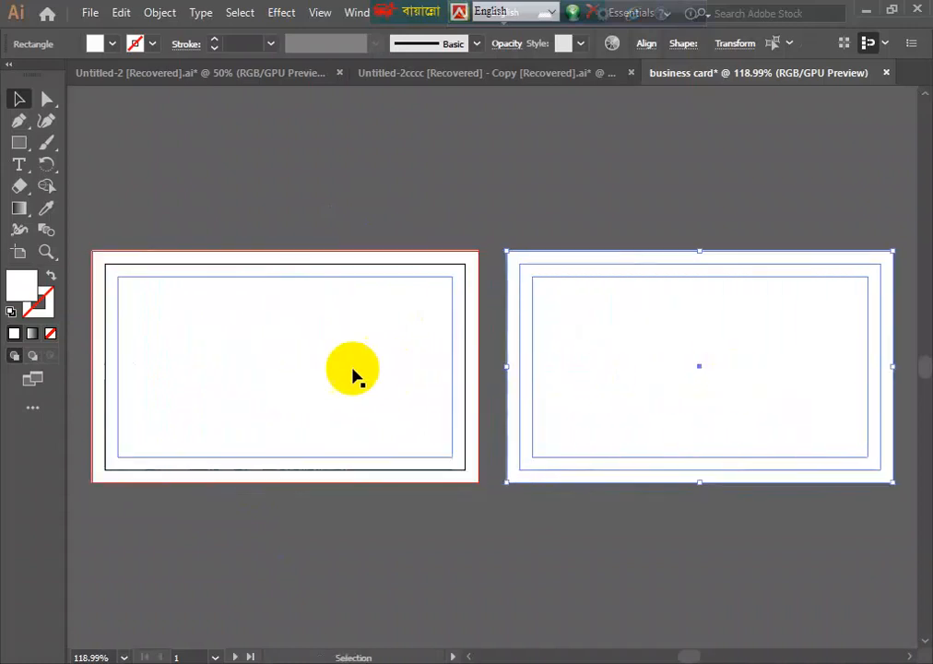
- Convert the innermost rectangle on each of the two artboards into guides
{"action": "left_click", "coordinate": [406, 381]}
{"action": "left_click", "coordinate": [537, 370]}
{"action": "right_click", "coordinate": [637, 367]}
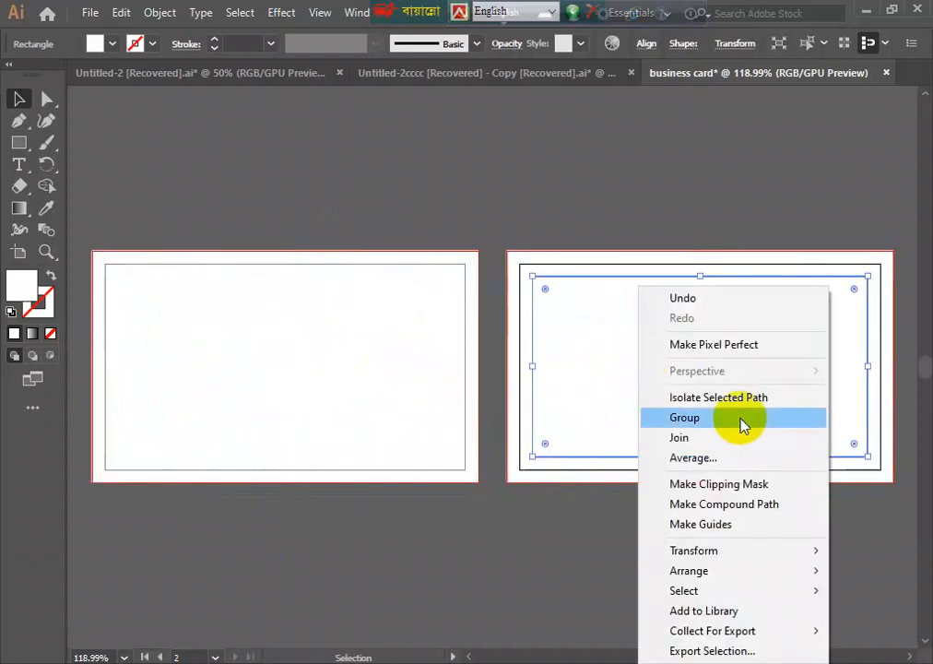
{"action": "left_click", "coordinate": [720, 527]}
{"action": "left_click", "coordinate": [375, 339]}
{"action": "right_click", "coordinate": [375, 339]}
{"action": "left_click", "coordinate": [435, 524]}
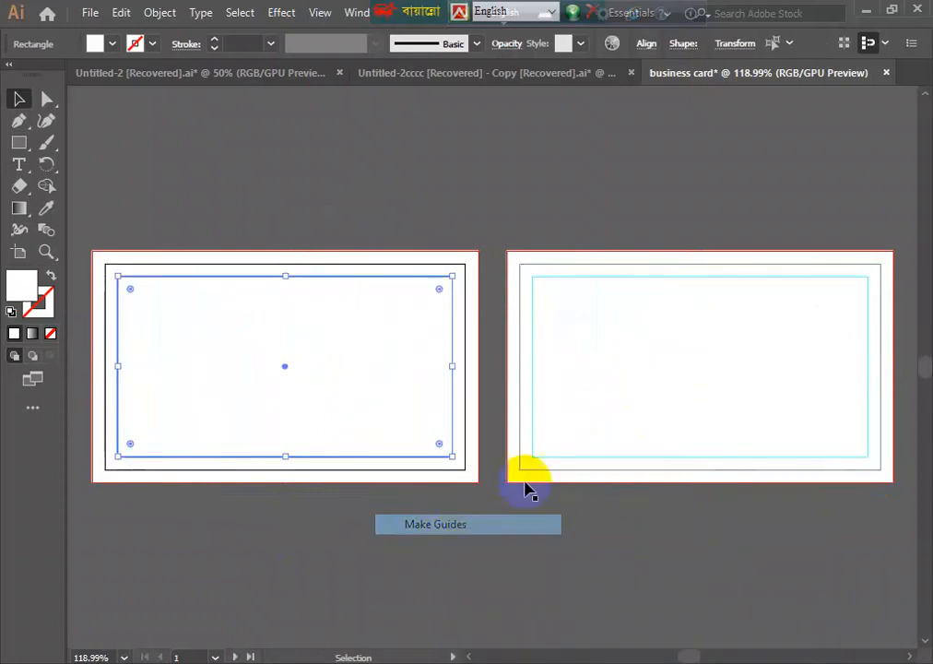
{"action": "left_click_drag", "start_coordinate": [355, 405], "coordinate": [392, 405]}
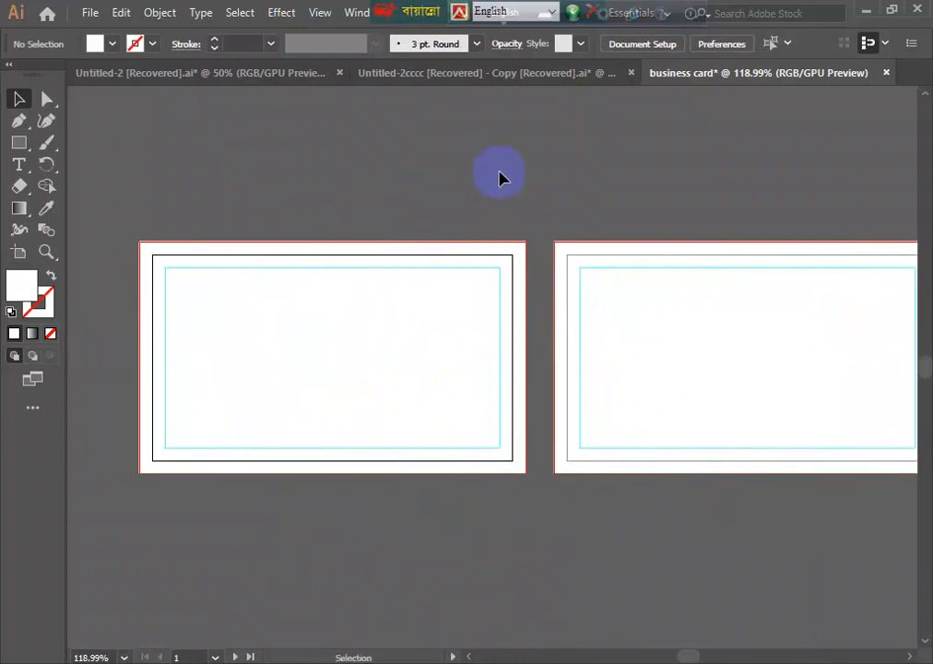
- Bring the ARV'ELEC logo image from the Untitled-2 [Recovered].ai document into the business card document
{"action": "left_click_drag", "start_coordinate": [418, 242], "coordinate": [199, 507]}
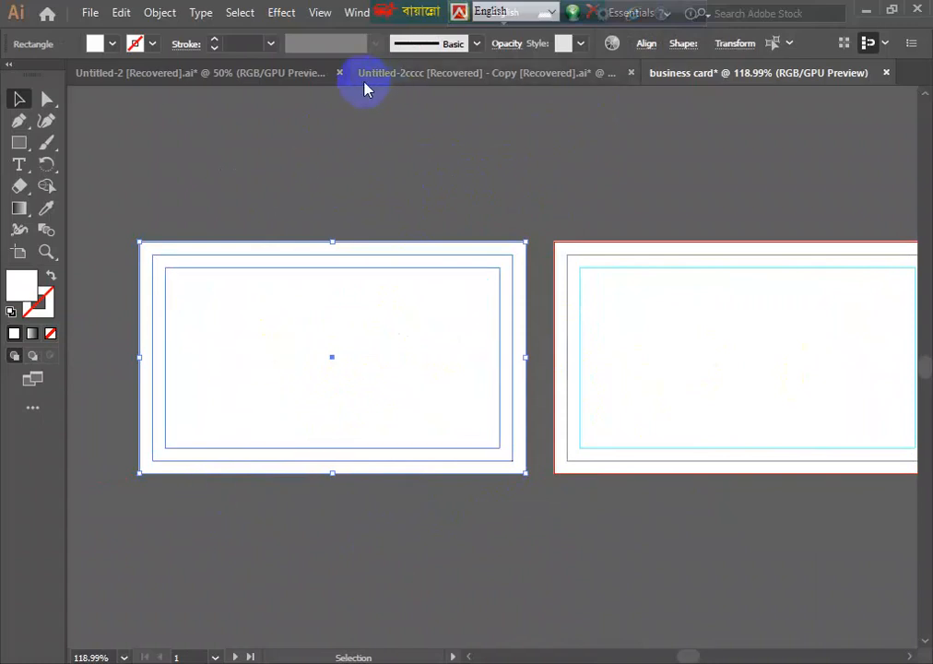
{"action": "left_click", "coordinate": [206, 72]}
{"action": "left_click_drag", "start_coordinate": [696, 359], "coordinate": [730, 74]}
{"action": "left_click_drag", "start_coordinate": [624, 224], "coordinate": [822, 453]}
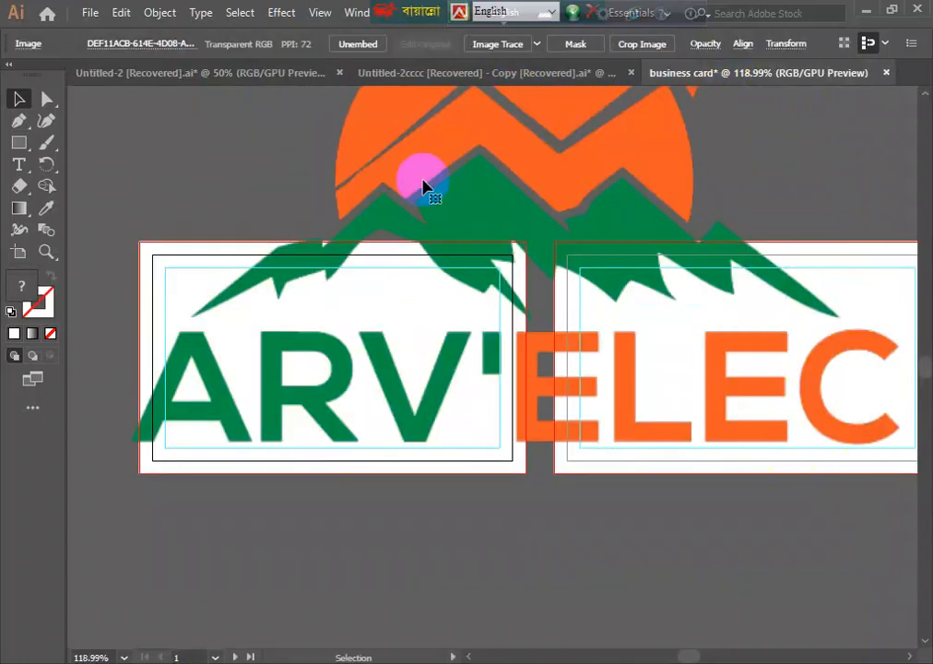
- Scale the ARV'ELEC logo down to smaller than a card and place it just above the artboards
{"action": "scroll", "coordinate": [475, 264], "scroll_direction": "up", "scroll_amount": 3}
{"action": "scroll", "coordinate": [540, 109], "scroll_direction": "up", "scroll_amount": 3}
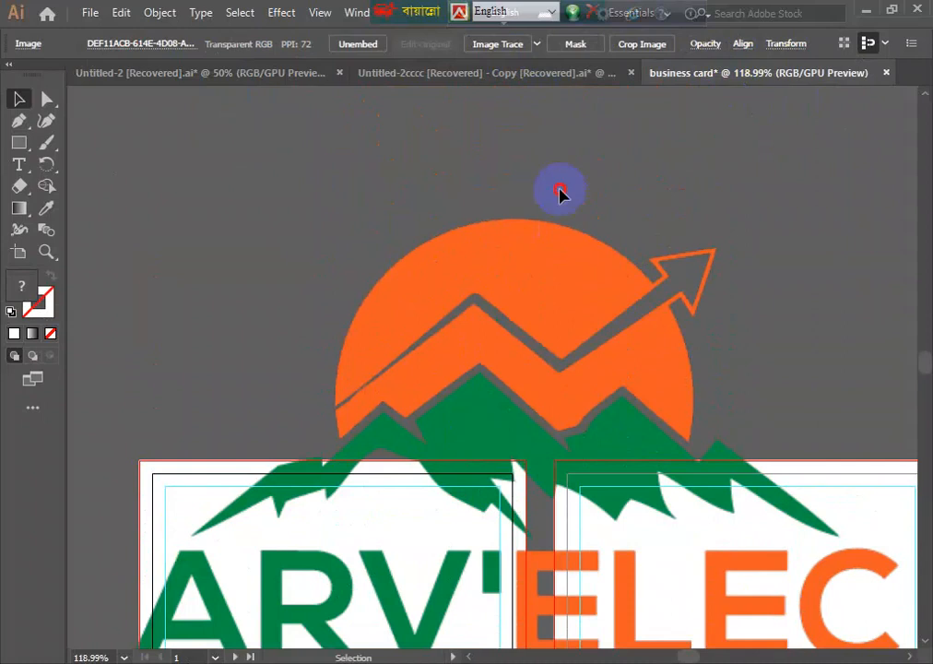
{"action": "scroll", "coordinate": [540, 269], "scroll_direction": "up", "scroll_amount": 1}
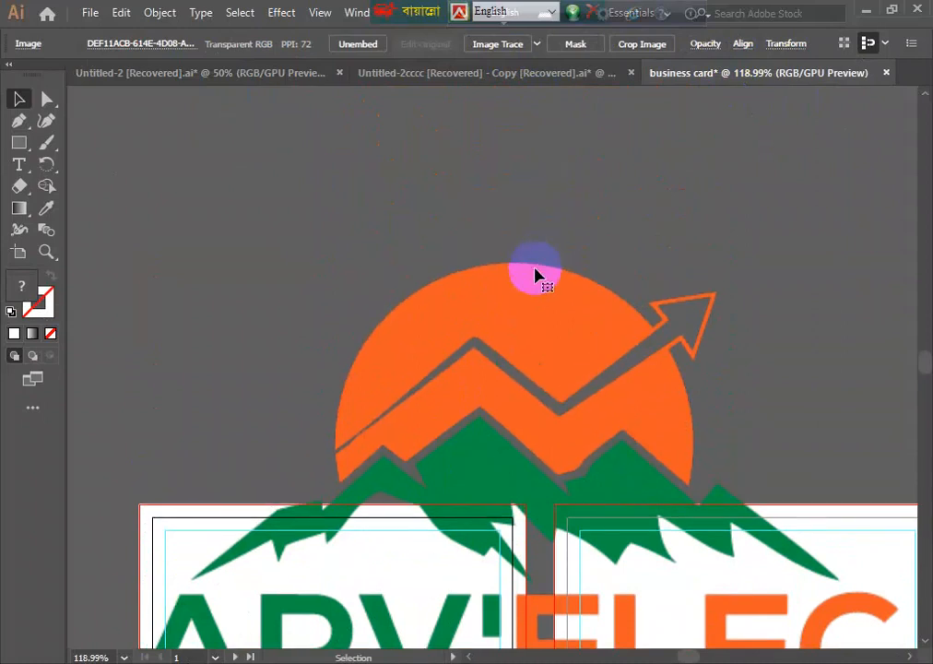
{"action": "scroll", "coordinate": [544, 212], "scroll_direction": "up", "scroll_amount": 3}
{"action": "left_click_drag", "start_coordinate": [514, 192], "coordinate": [499, 525]}
{"action": "left_click_drag", "start_coordinate": [500, 579], "coordinate": [524, 267]}
{"action": "scroll", "coordinate": [512, 312], "scroll_direction": "down", "scroll_amount": 3}
{"action": "scroll", "coordinate": [515, 286], "scroll_direction": "down", "scroll_amount": 3}
{"action": "scroll", "coordinate": [521, 262], "scroll_direction": "down", "scroll_amount": 3}
{"action": "scroll", "coordinate": [516, 259], "scroll_direction": "down", "scroll_amount": 2}
- Sample the logo's green onto the first artboard's rectangles, replace that fill with black, and deselect them
{"action": "left_click_drag", "start_coordinate": [183, 307], "coordinate": [293, 407]}
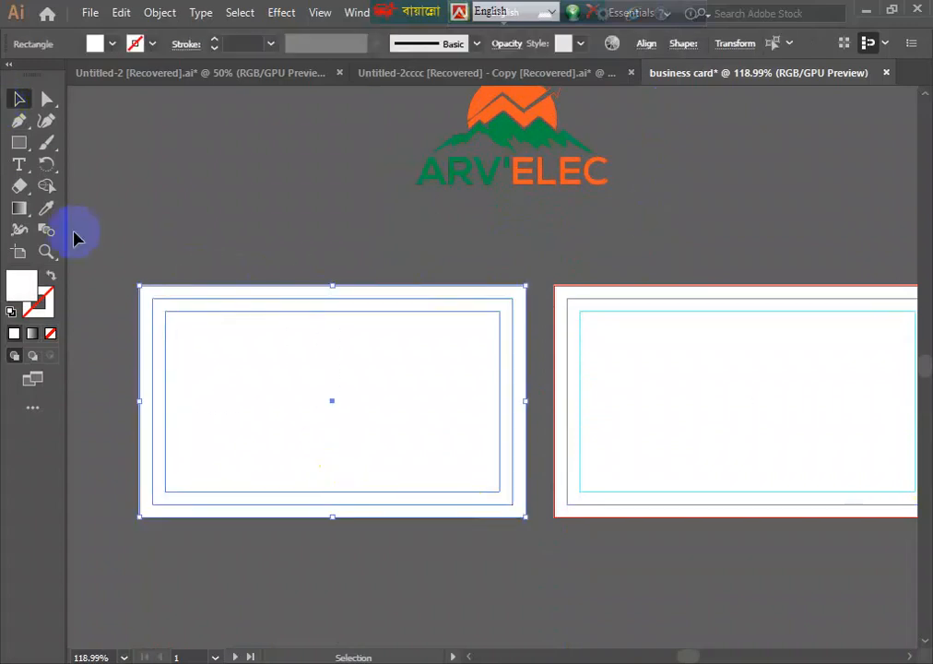
{"action": "left_click", "coordinate": [46, 210]}
{"action": "left_click", "coordinate": [502, 128]}
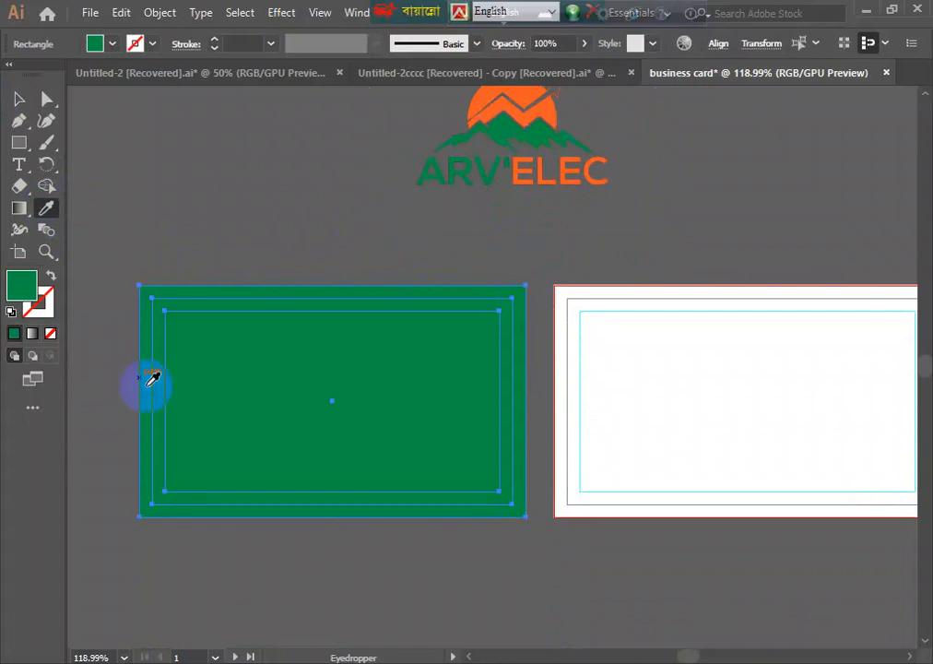
{"action": "left_click", "coordinate": [99, 44]}
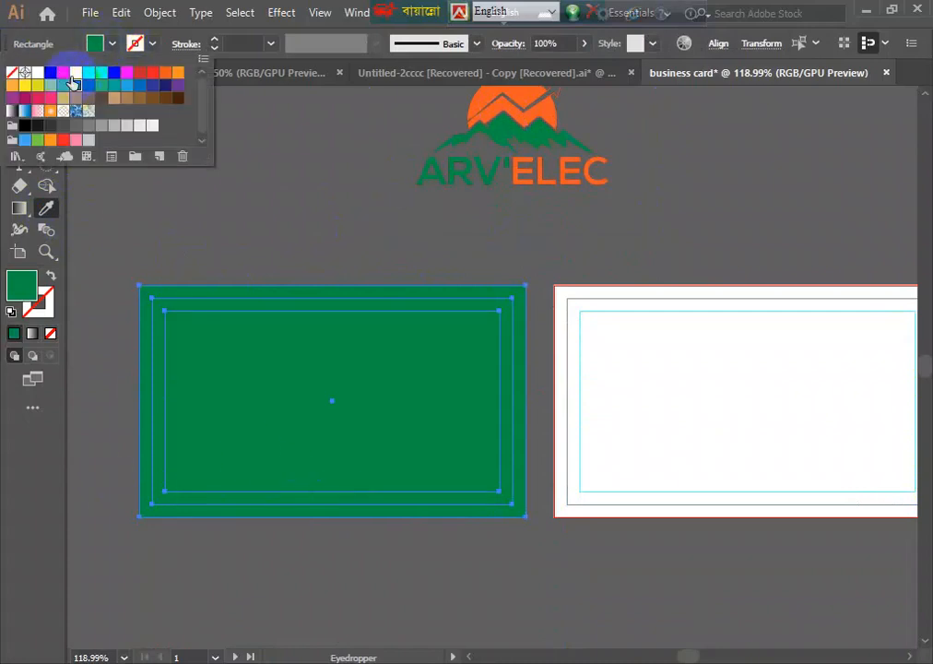
{"action": "left_click", "coordinate": [50, 72]}
{"action": "left_click", "coordinate": [152, 218]}
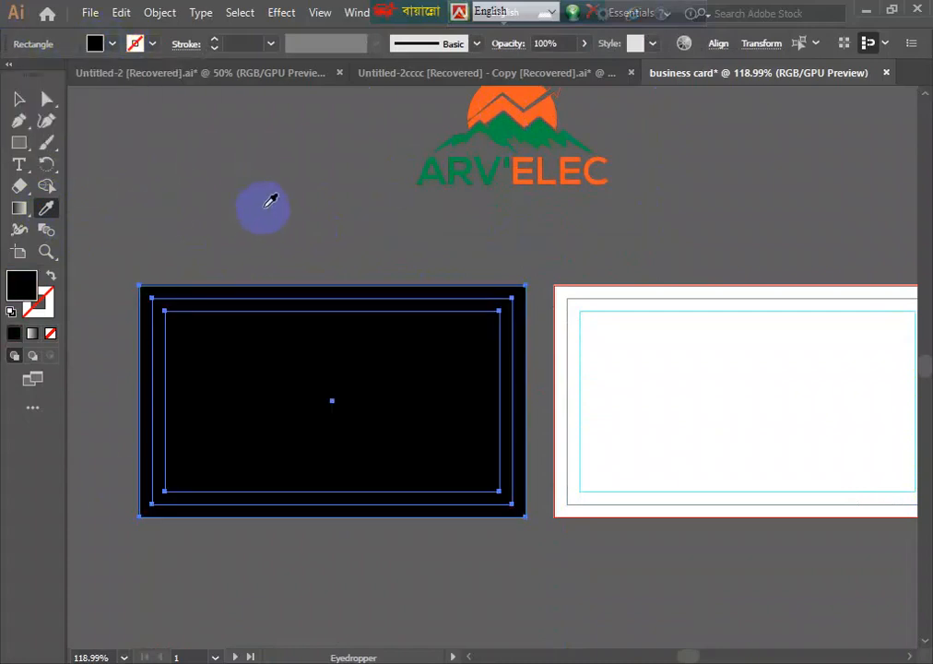
{"action": "left_click", "coordinate": [18, 100]}
{"action": "left_click_drag", "start_coordinate": [320, 251], "coordinate": [230, 568]}
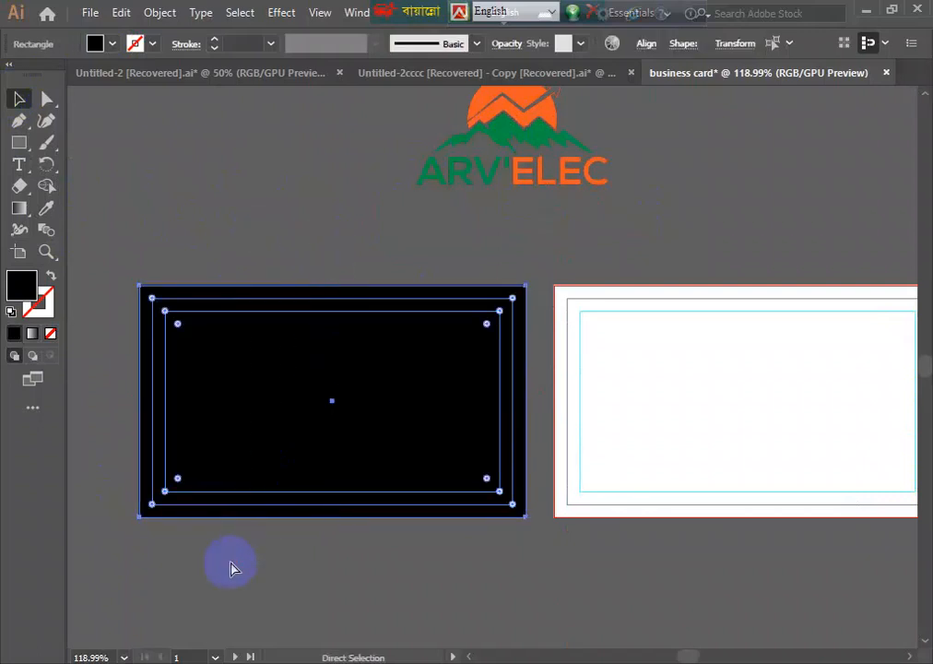
{"action": "key", "text": "ctrl+shift+a"}
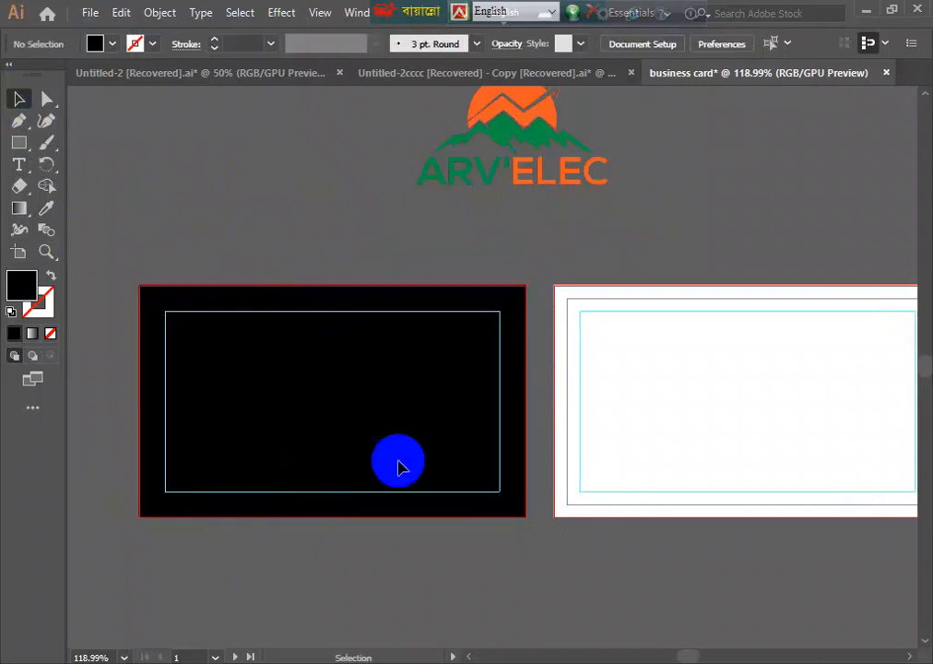
- Move the logo onto the black card and centre it horizontally and vertically on the artboard
{"action": "left_click_drag", "start_coordinate": [548, 150], "coordinate": [339, 381]}
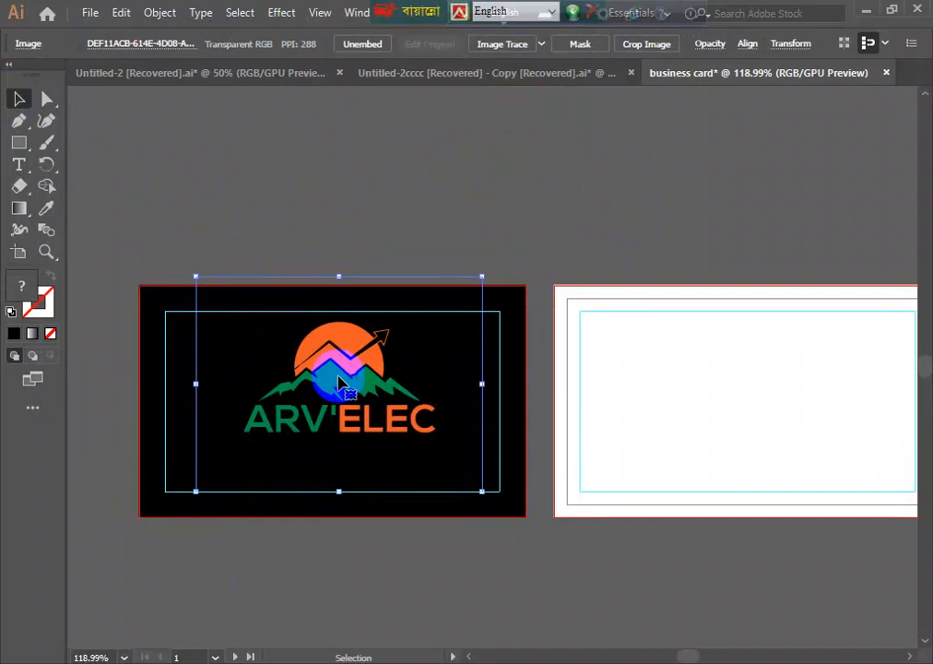
{"action": "left_click", "coordinate": [324, 233]}
{"action": "left_click", "coordinate": [344, 373]}
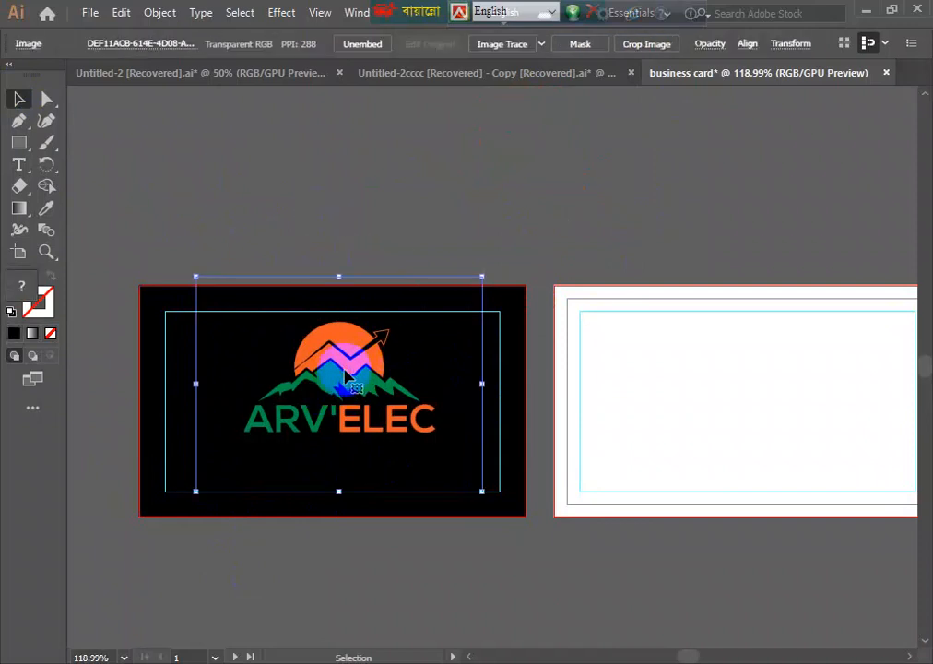
{"action": "left_click", "coordinate": [748, 44]}
{"action": "left_click", "coordinate": [732, 202]}
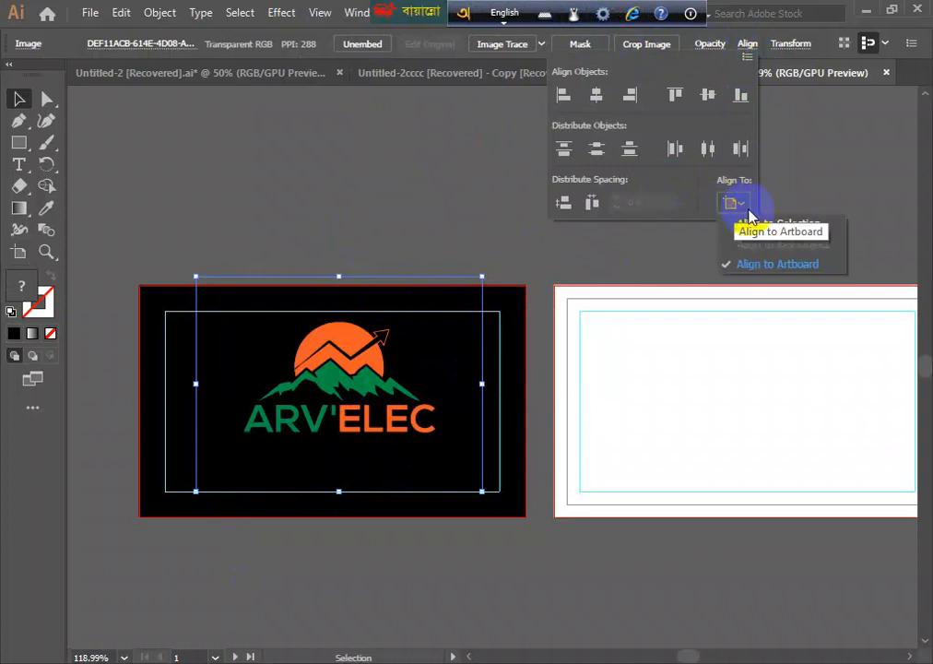
{"action": "left_click", "coordinate": [598, 98]}
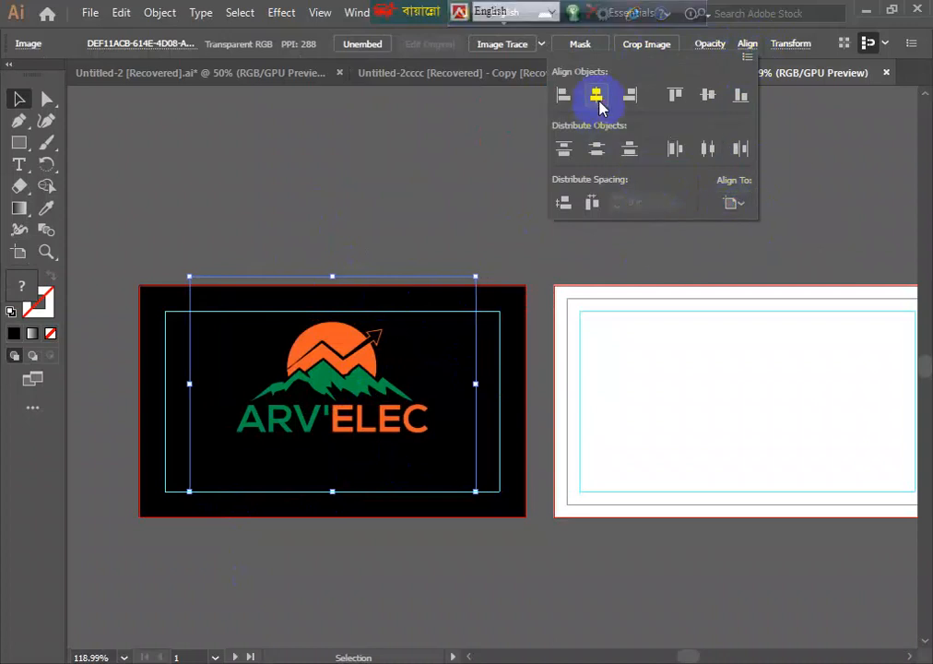
{"action": "left_click", "coordinate": [707, 100]}
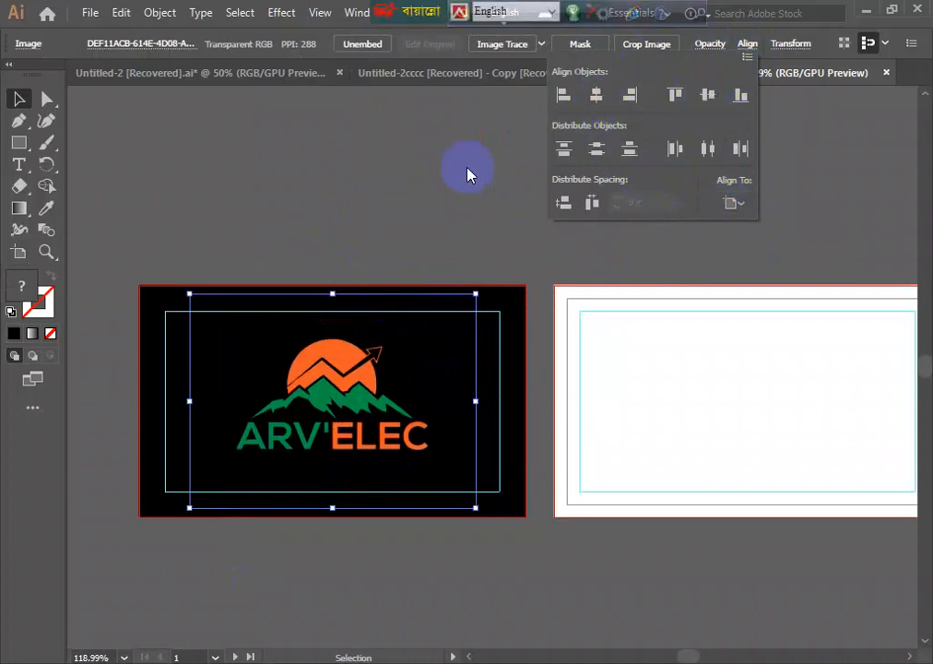
- Shift the logo slightly upward on the black card, keeping it horizontally centred, and deselect it
{"action": "left_click", "coordinate": [467, 173]}
{"action": "left_click", "coordinate": [466, 172]}
{"action": "left_click_drag", "start_coordinate": [406, 387], "coordinate": [358, 362]}
{"action": "left_click", "coordinate": [708, 264]}
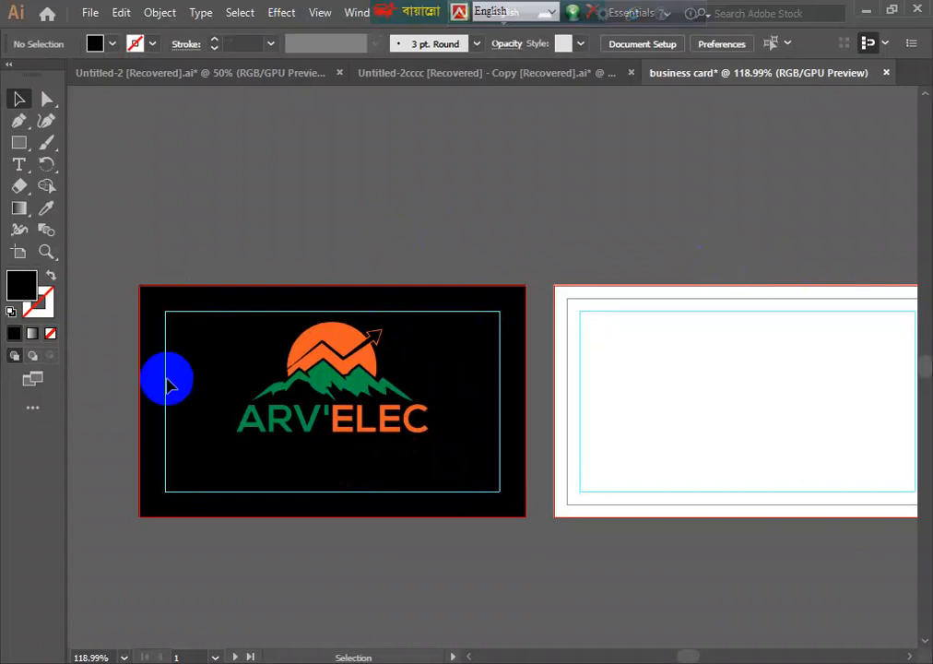
- Bring the "Neuf/Renovation Courant Fort Courant Faible Depannagediam" tagline from Untitled-2 [Recovered].ai onto the black card below the logo
{"action": "left_click", "coordinate": [266, 73]}
{"action": "left_click", "coordinate": [546, 271]}
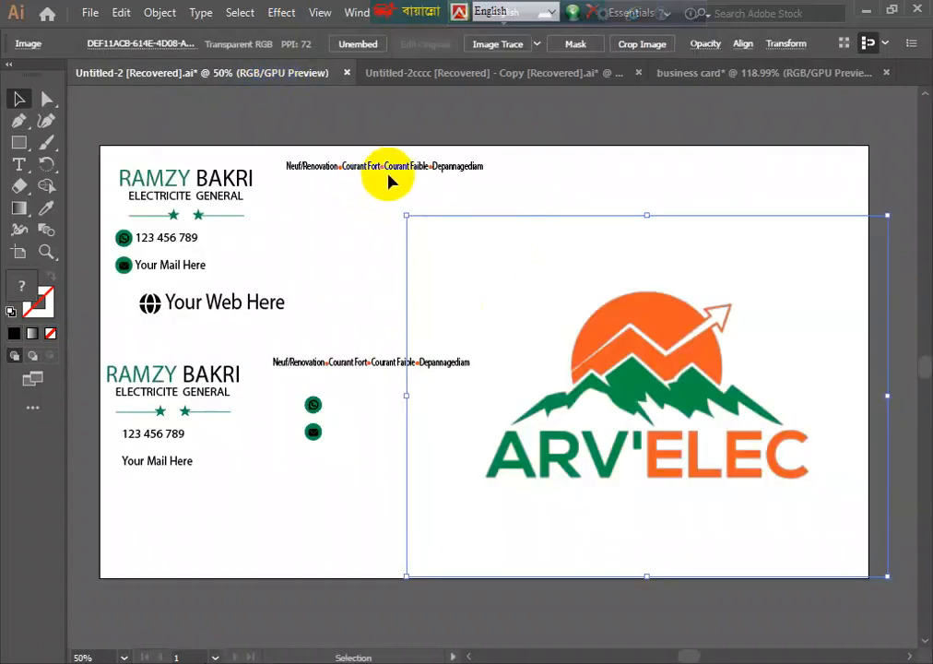
{"action": "left_click_drag", "start_coordinate": [391, 175], "coordinate": [352, 477]}
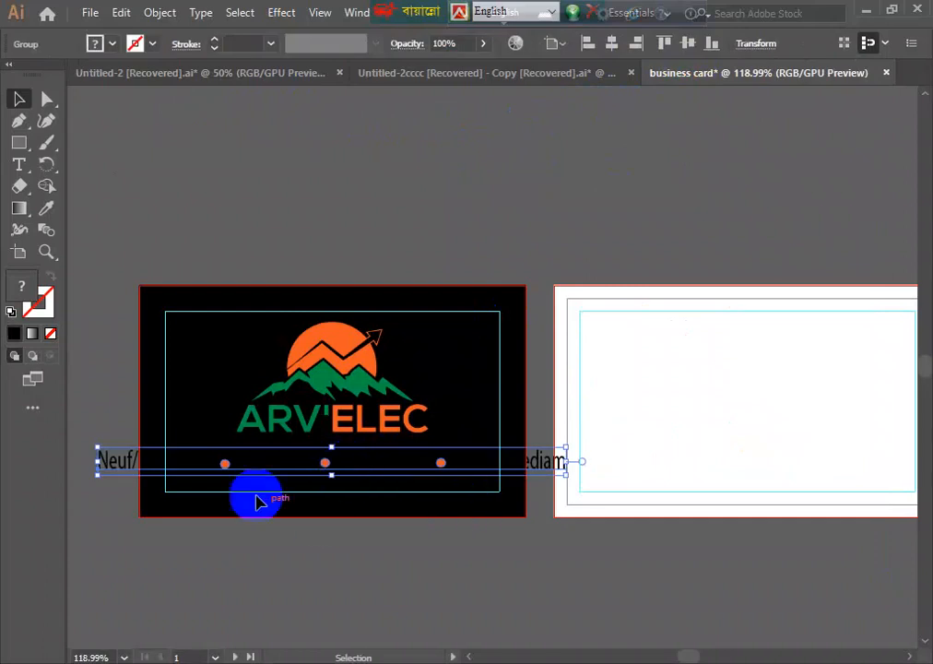
- Set the fill of the whole tagline group, including its dots, to white
{"action": "left_click", "coordinate": [95, 44]}
{"action": "left_click", "coordinate": [38, 72]}
{"action": "left_click", "coordinate": [254, 219]}
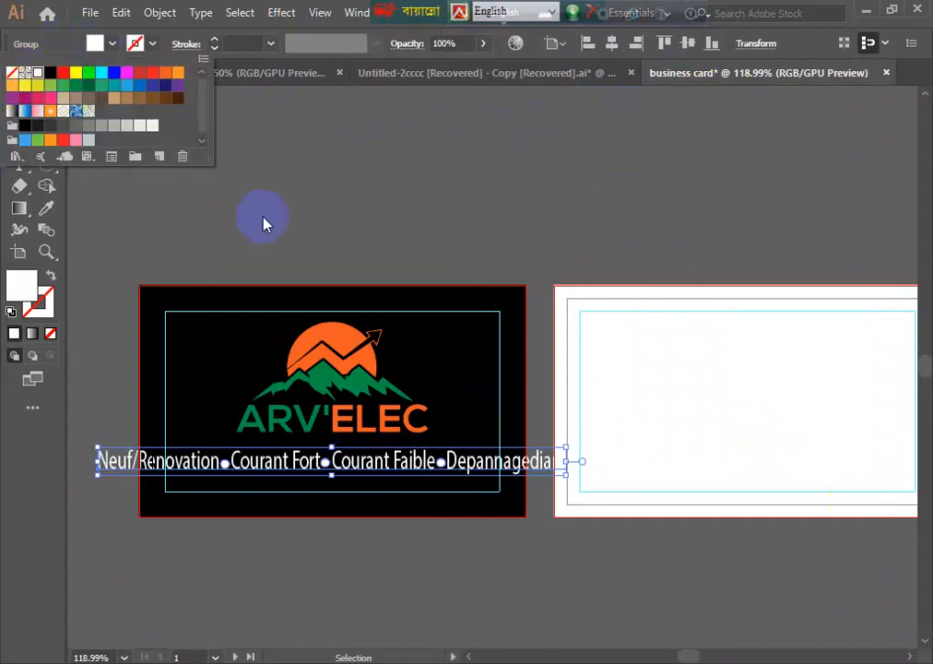
- Scale the tagline to fit within the guides and position it along the lower edge of the safe area
{"action": "left_click_drag", "start_coordinate": [564, 475], "coordinate": [532, 475]}
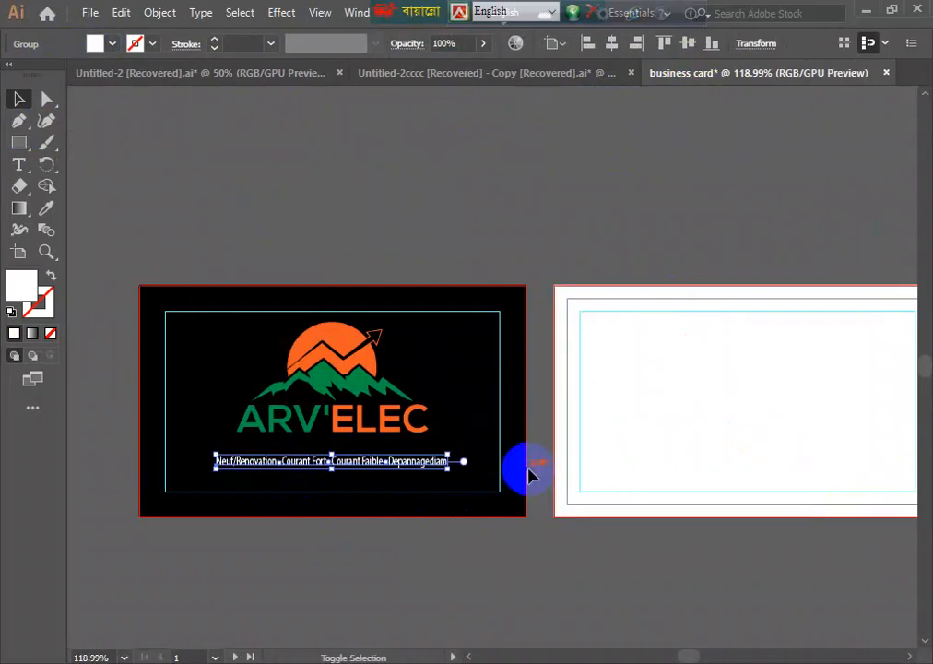
{"action": "left_click_drag", "start_coordinate": [445, 461], "coordinate": [483, 482]}
{"action": "left_click_drag", "start_coordinate": [407, 471], "coordinate": [409, 489]}
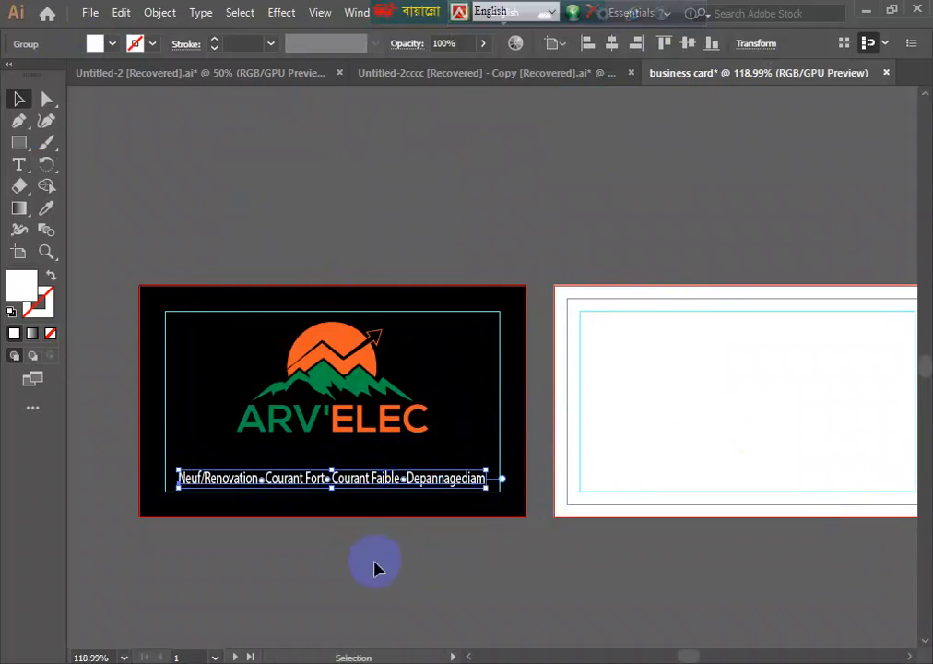
- Ungroup the tagline into its separate words and dots, and clear the selection
{"action": "left_click", "coordinate": [448, 552]}
{"action": "left_click", "coordinate": [401, 480]}
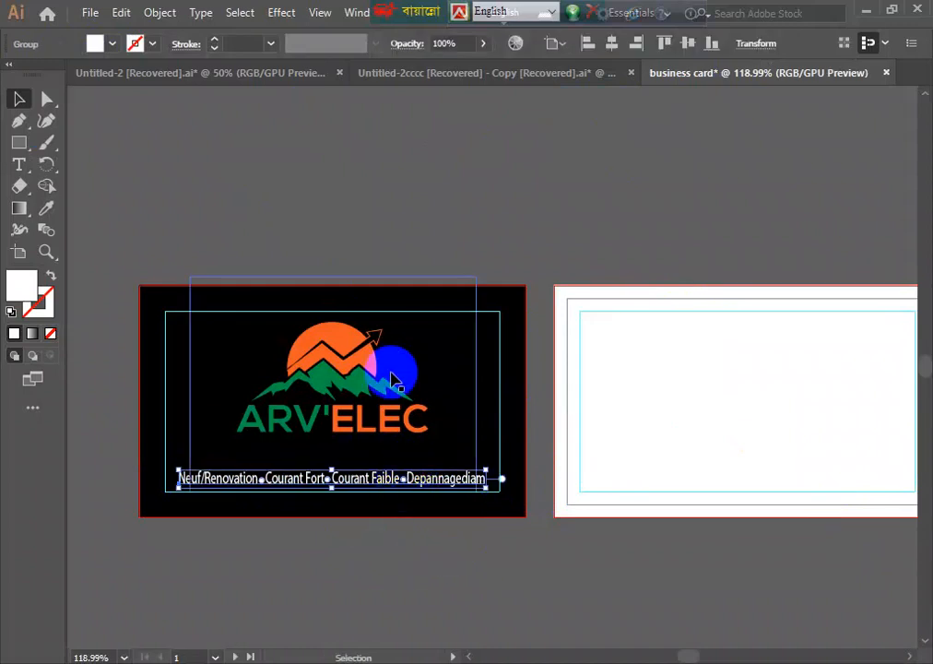
{"action": "scroll", "coordinate": [404, 378], "scroll_direction": "down", "scroll_amount": 2}
{"action": "right_click", "coordinate": [400, 395]}
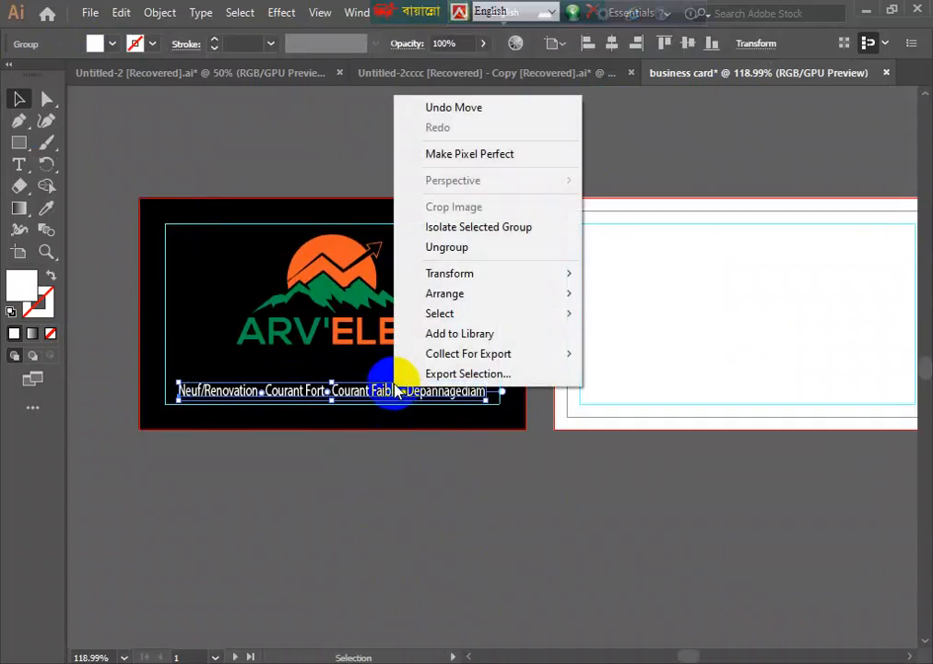
{"action": "left_click", "coordinate": [446, 247]}
{"action": "left_click", "coordinate": [418, 473]}
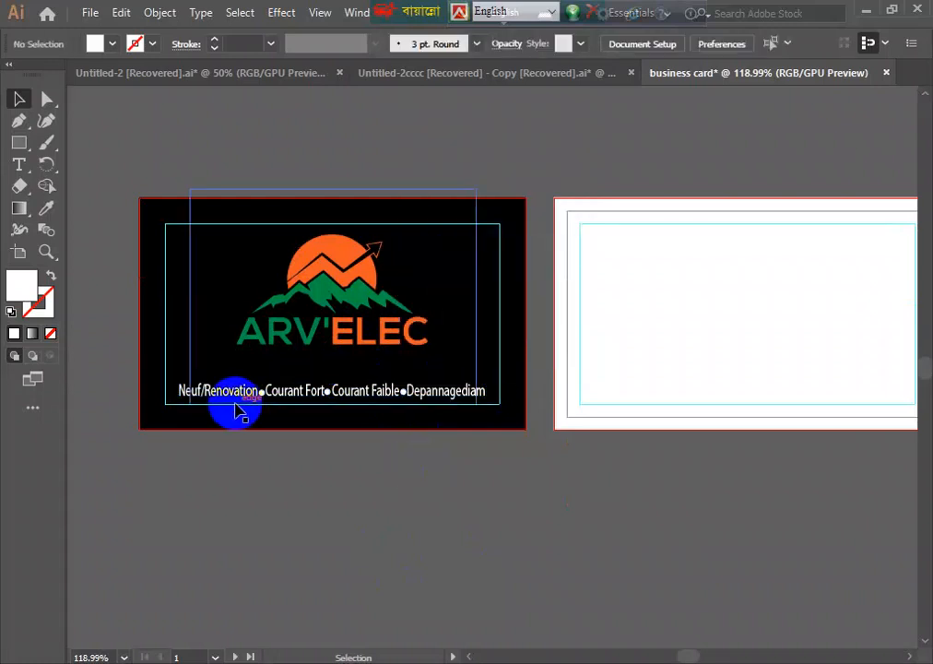
- Recolor the three separator dots in the tagline with the orange sampled from the logo's sun, and clear the selection
{"action": "left_click_drag", "start_coordinate": [263, 394], "coordinate": [328, 397]}
{"action": "mouse_move", "coordinate": [403, 392]}
{"action": "left_mouse_down"}
{"action": "mouse_move", "coordinate": [389, 405]}
{"action": "mouse_move", "coordinate": [402, 394]}
{"action": "left_mouse_up"}
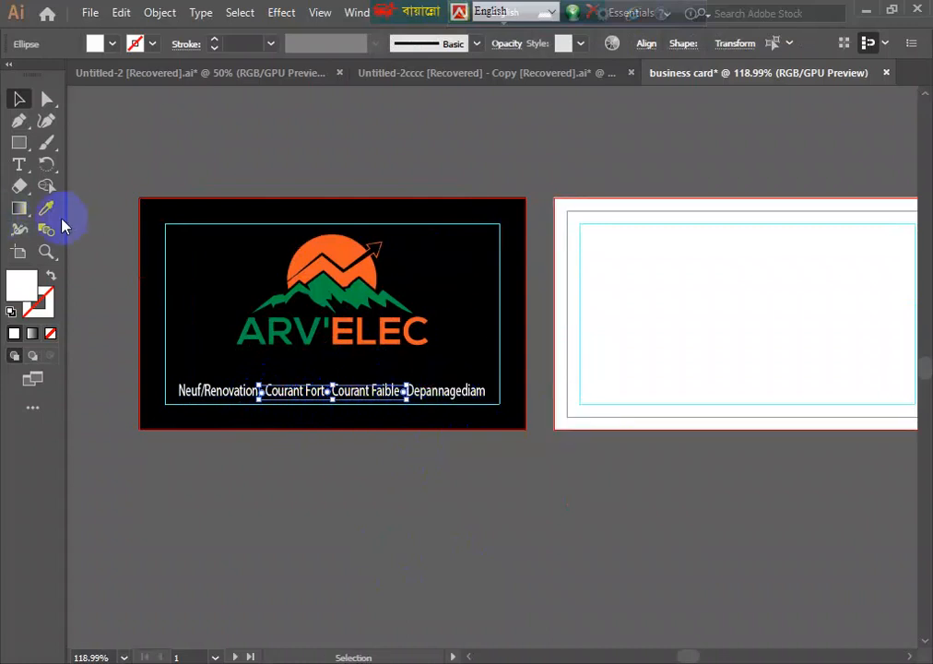
{"action": "left_click", "coordinate": [46, 209]}
{"action": "left_click", "coordinate": [312, 242]}
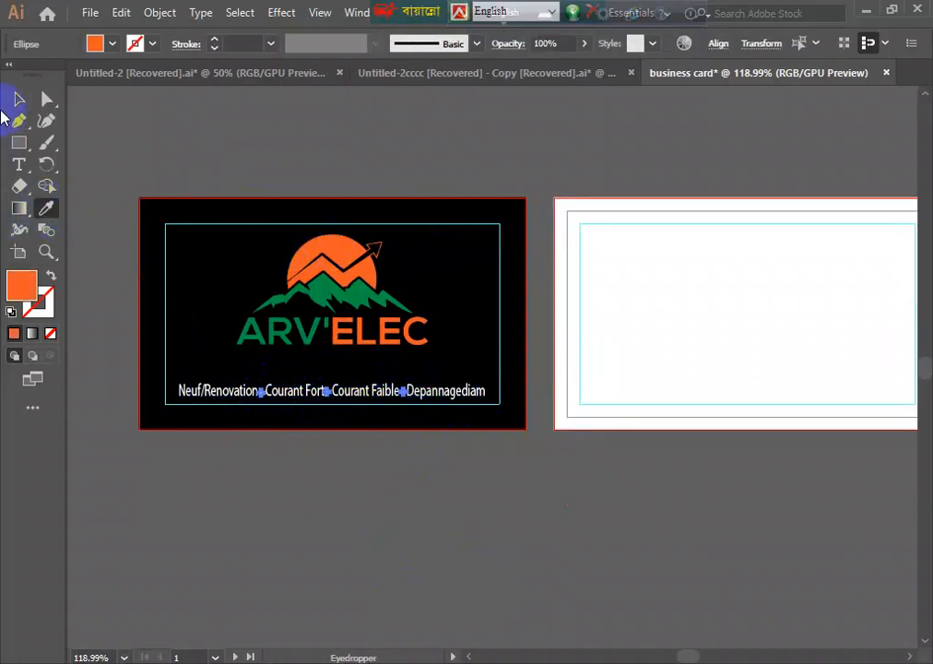
{"action": "left_click", "coordinate": [19, 97]}
{"action": "left_click", "coordinate": [333, 504]}
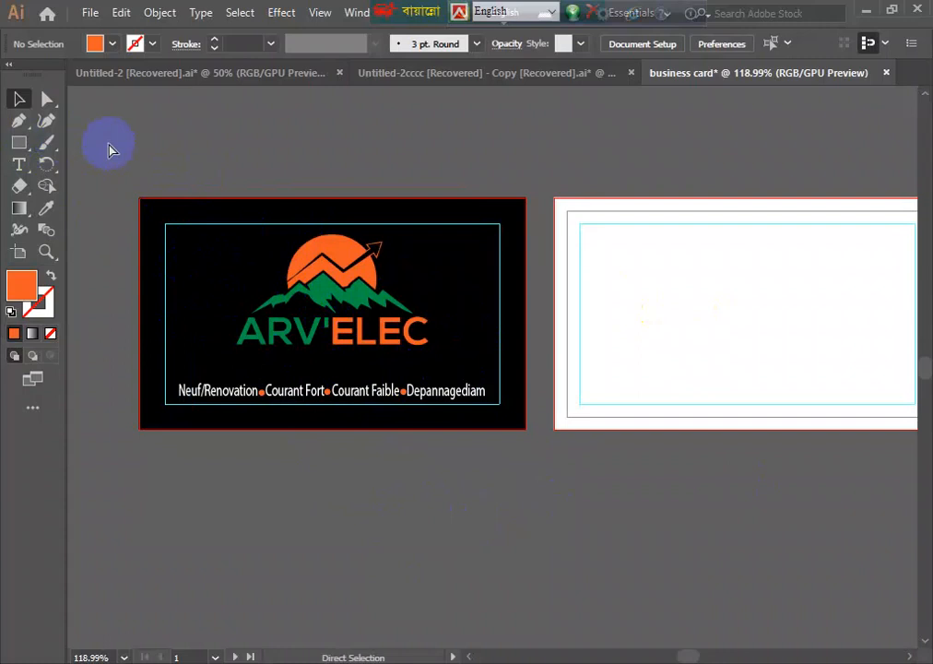
- Unlock all objects and export the black card for web as a maximum-quality JPEG named business-cardw
{"action": "key", "text": "ctrl+alt+2"}
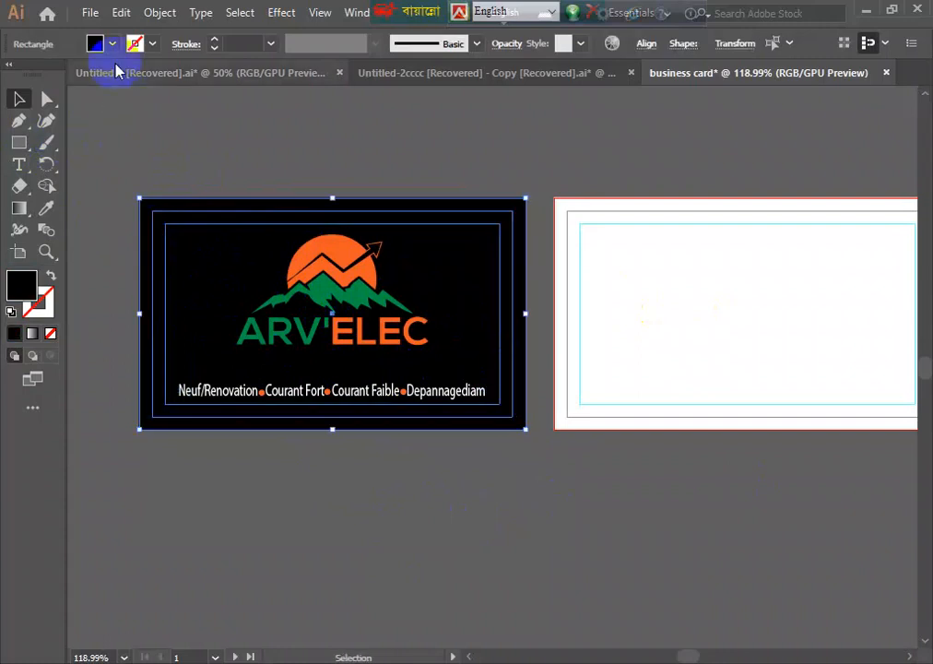
{"action": "left_click", "coordinate": [97, 13]}
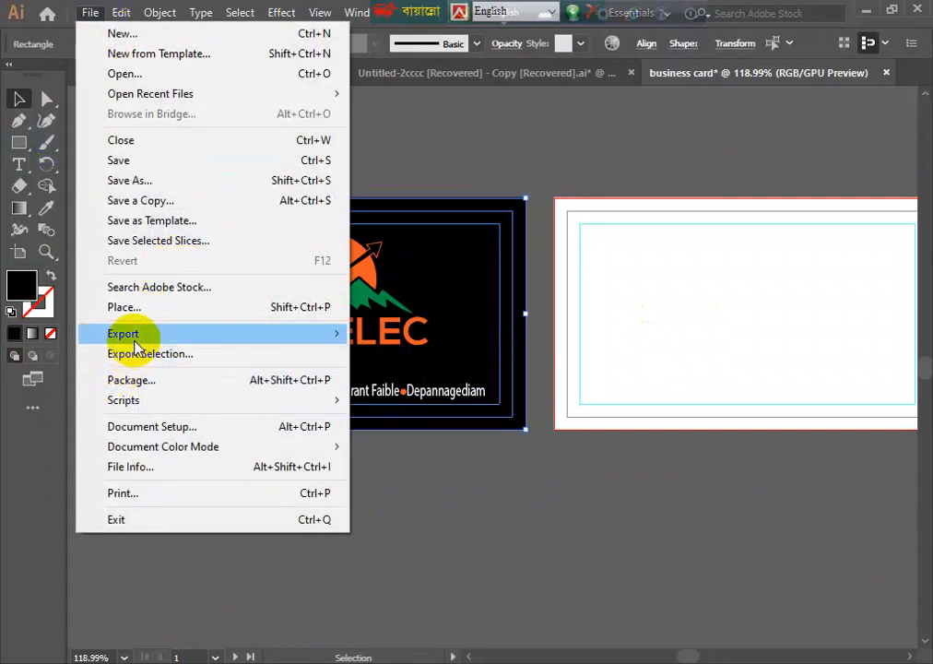
{"action": "mouse_move", "coordinate": [137, 340]}
{"action": "left_click", "coordinate": [427, 374]}
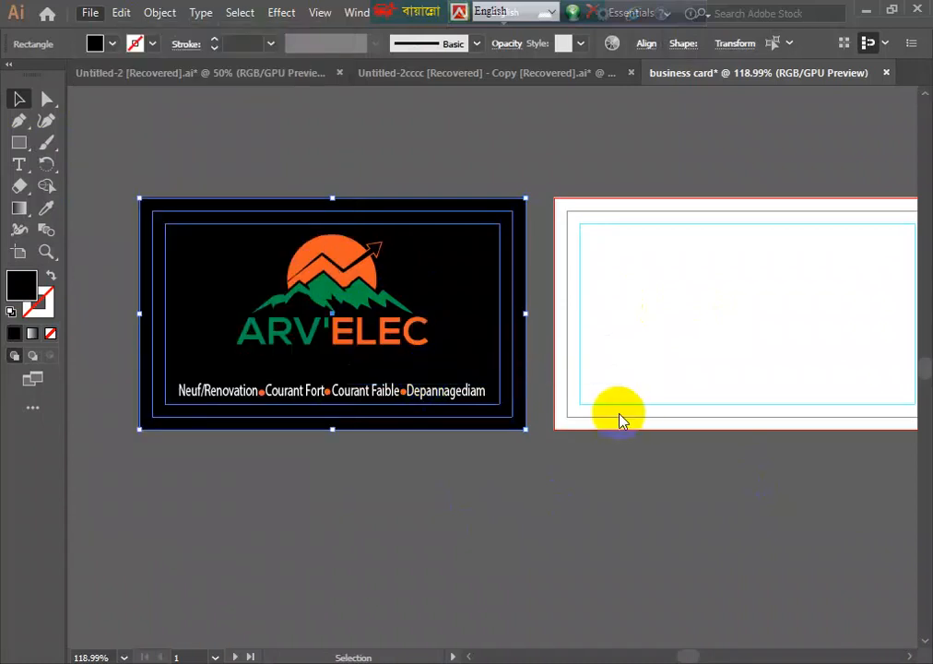
{"action": "left_click", "coordinate": [713, 609]}
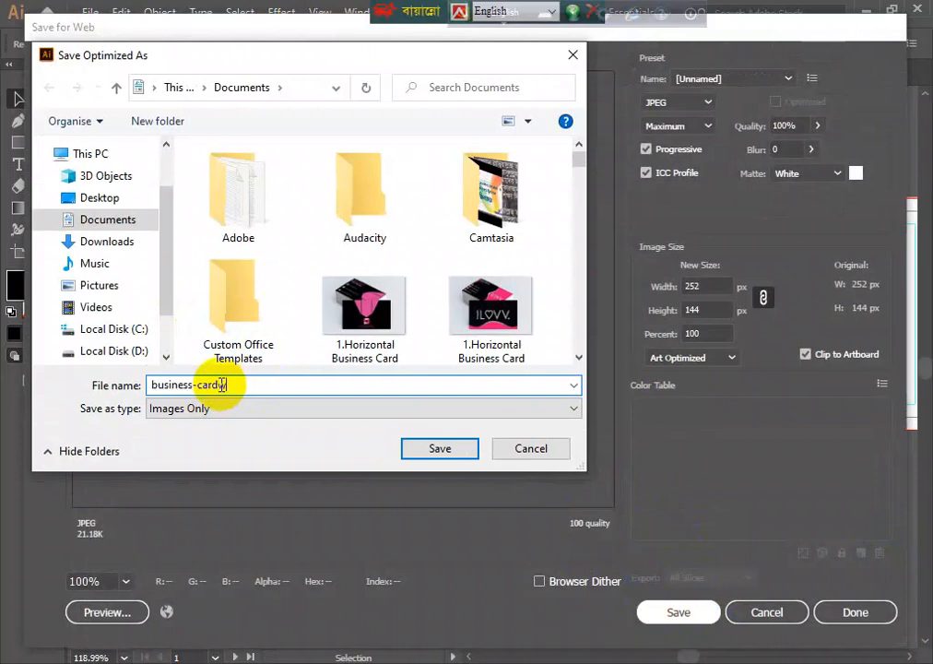
{"action": "type", "text": "w"}
{"action": "left_click", "coordinate": [436, 449]}
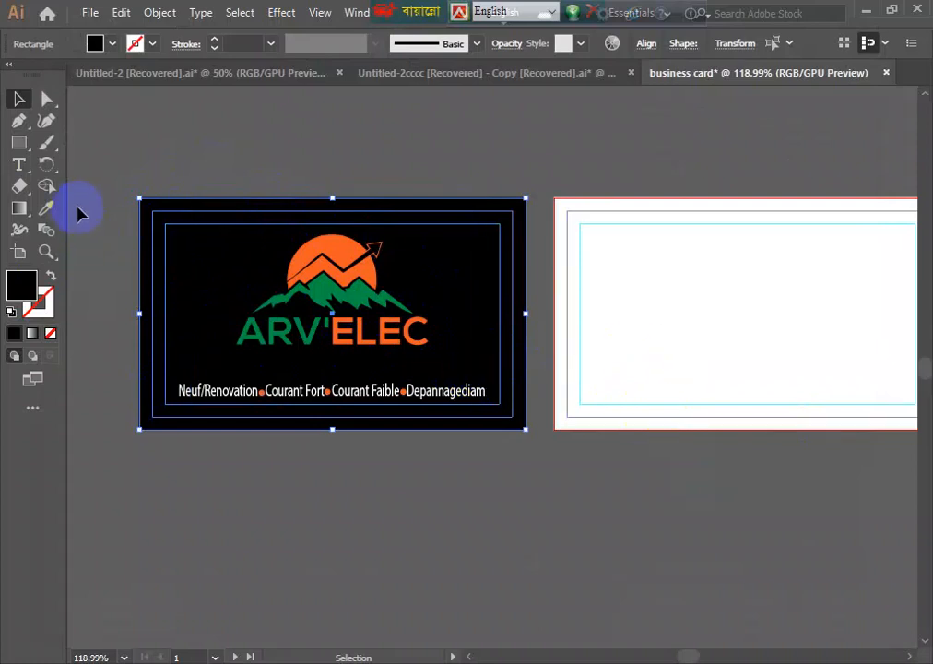
- Fill all the nested rectangles of the white second card with the green sampled from the logo's mountains
{"action": "left_click_drag", "start_coordinate": [695, 337], "coordinate": [510, 354]}
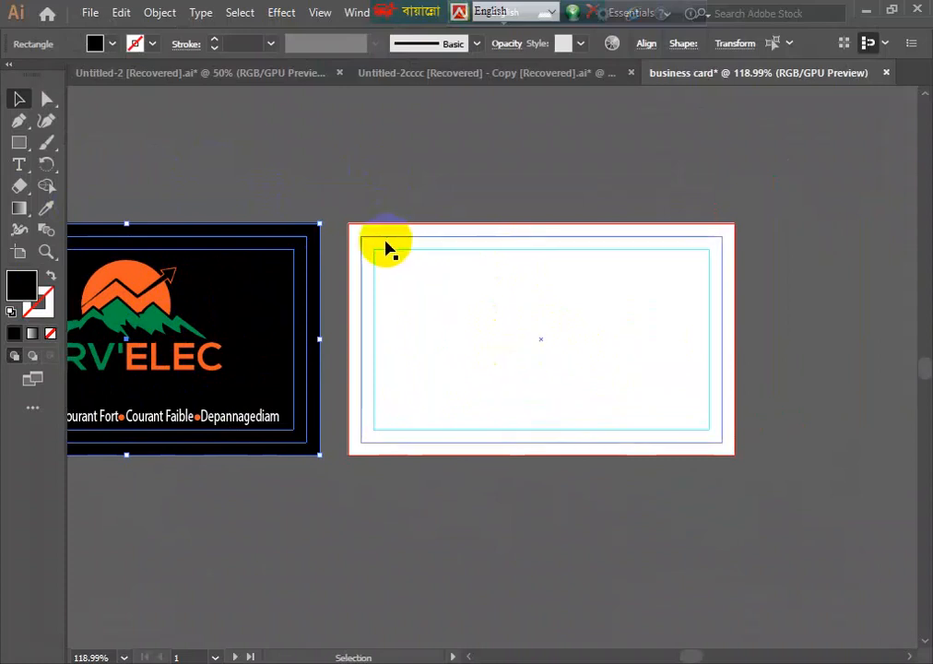
{"action": "left_click", "coordinate": [374, 189]}
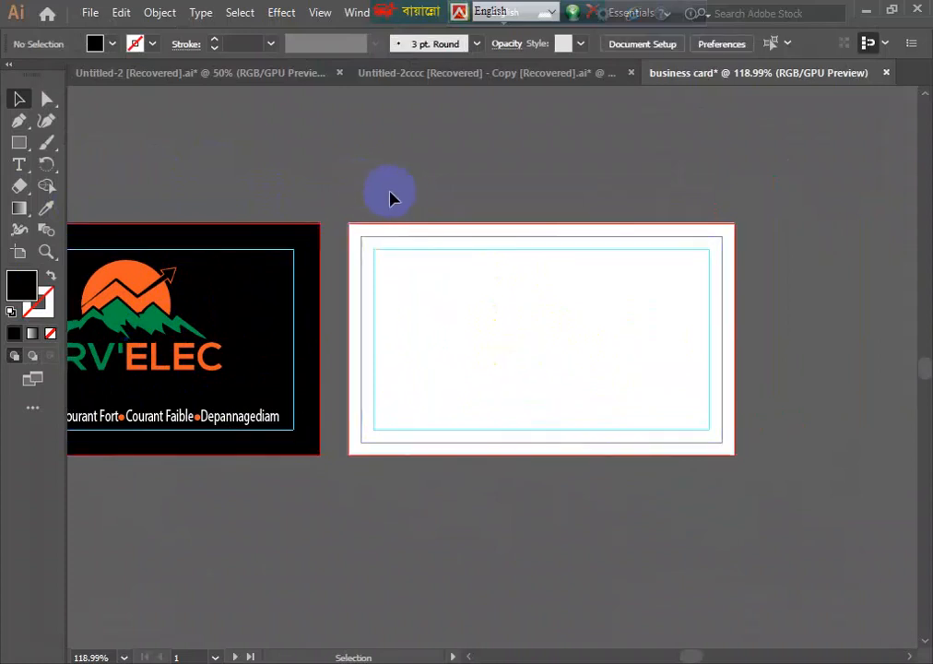
{"action": "left_click_drag", "start_coordinate": [398, 200], "coordinate": [576, 456]}
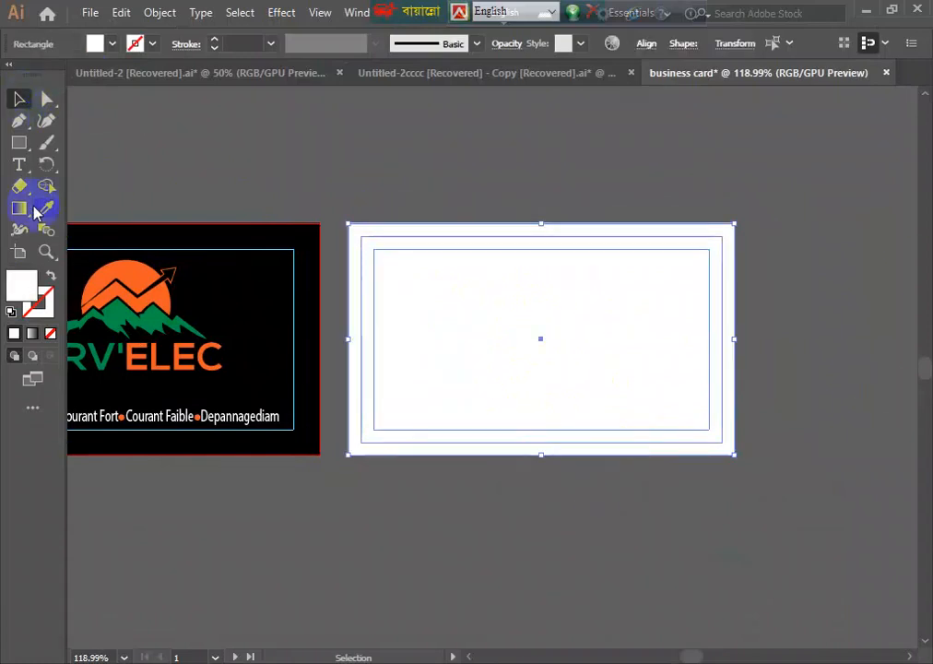
{"action": "left_click", "coordinate": [46, 208]}
{"action": "left_click", "coordinate": [93, 304]}
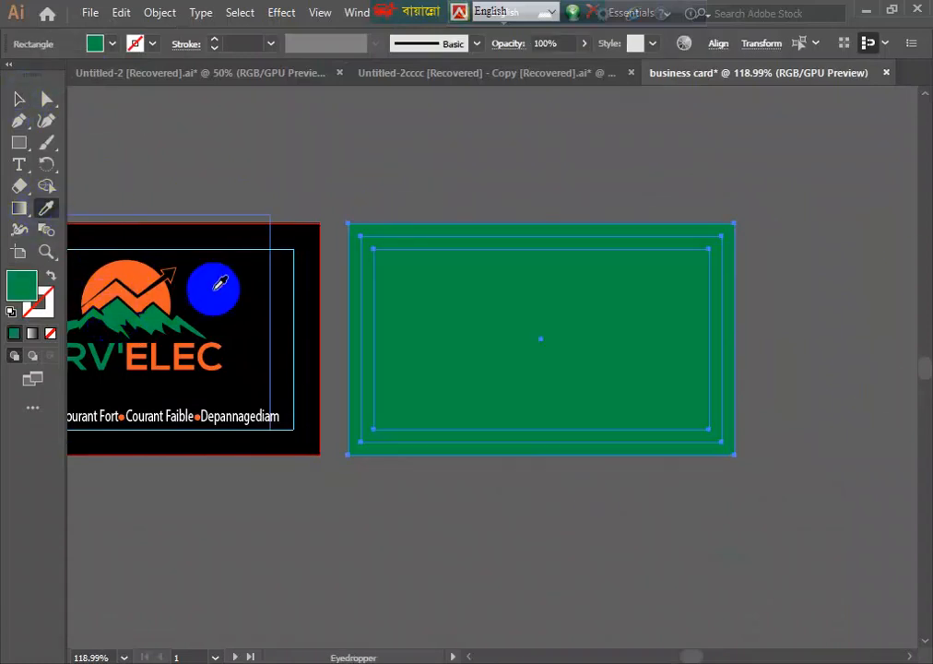
{"action": "left_click", "coordinate": [20, 100]}
{"action": "left_click", "coordinate": [465, 523]}
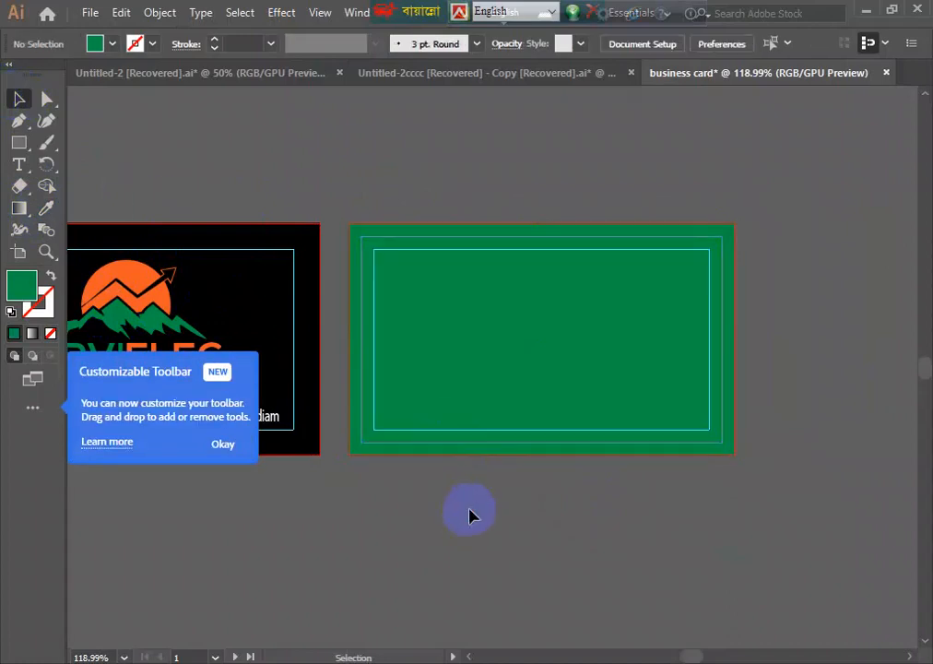
- Draw a rectangle over the whole green card and fully round its two right-hand corners into a semicircle
{"action": "left_click", "coordinate": [20, 141]}
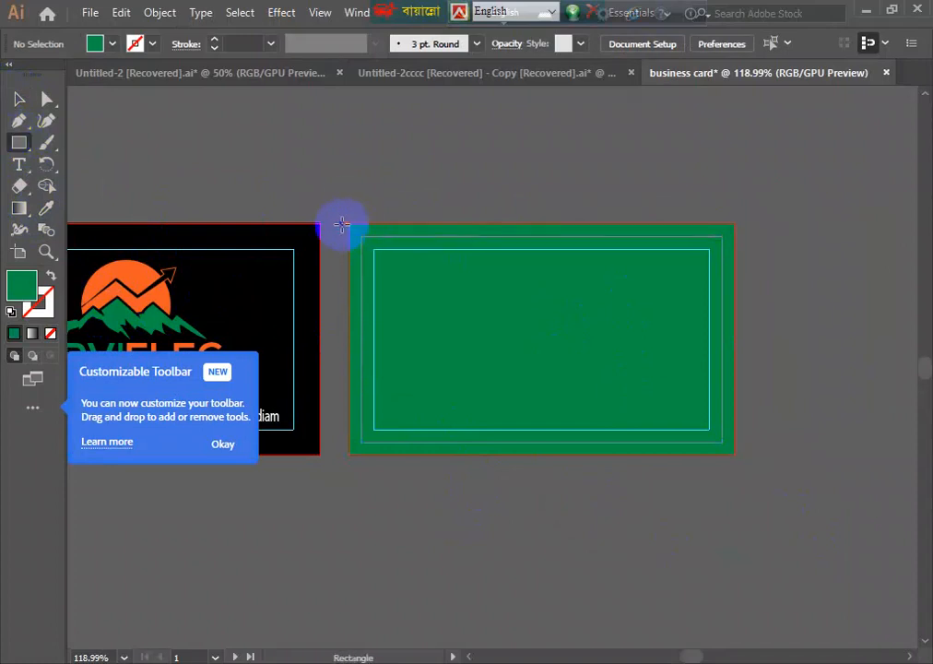
{"action": "left_click_drag", "start_coordinate": [348, 223], "coordinate": [733, 450]}
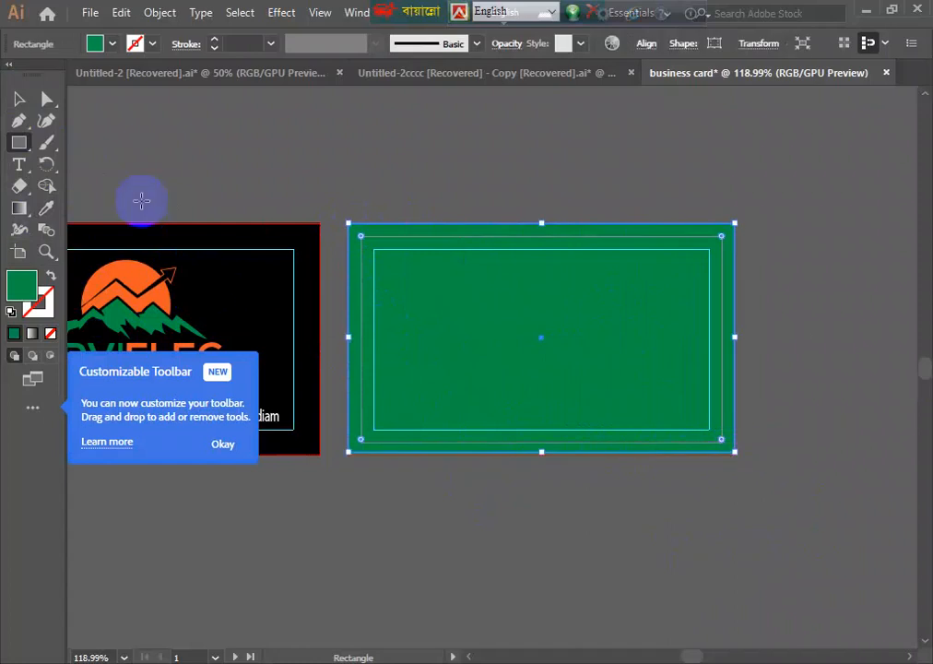
{"action": "left_click", "coordinate": [18, 98]}
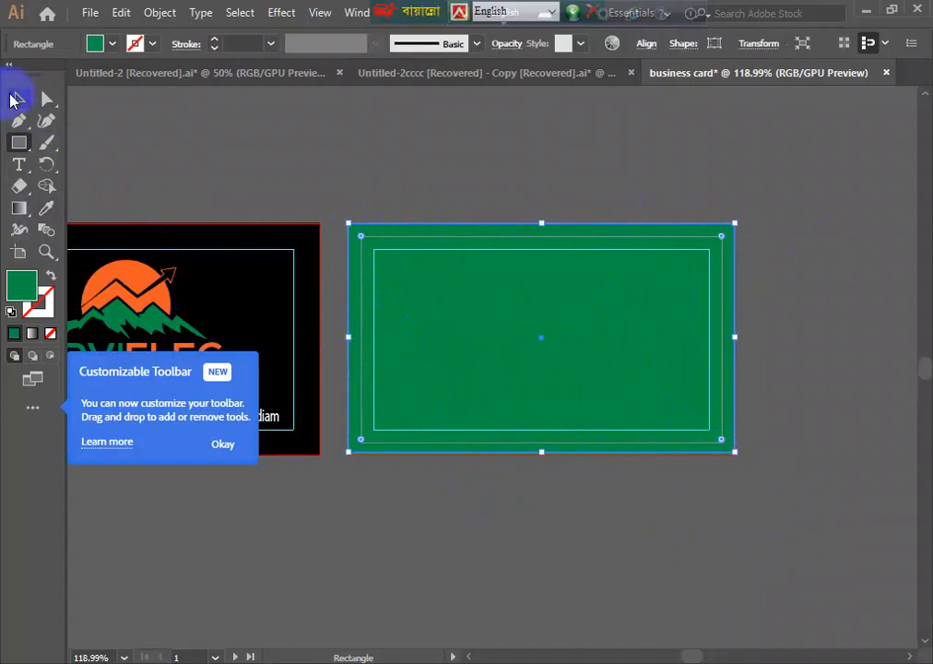
{"action": "left_click_drag", "start_coordinate": [720, 240], "coordinate": [784, 249]}
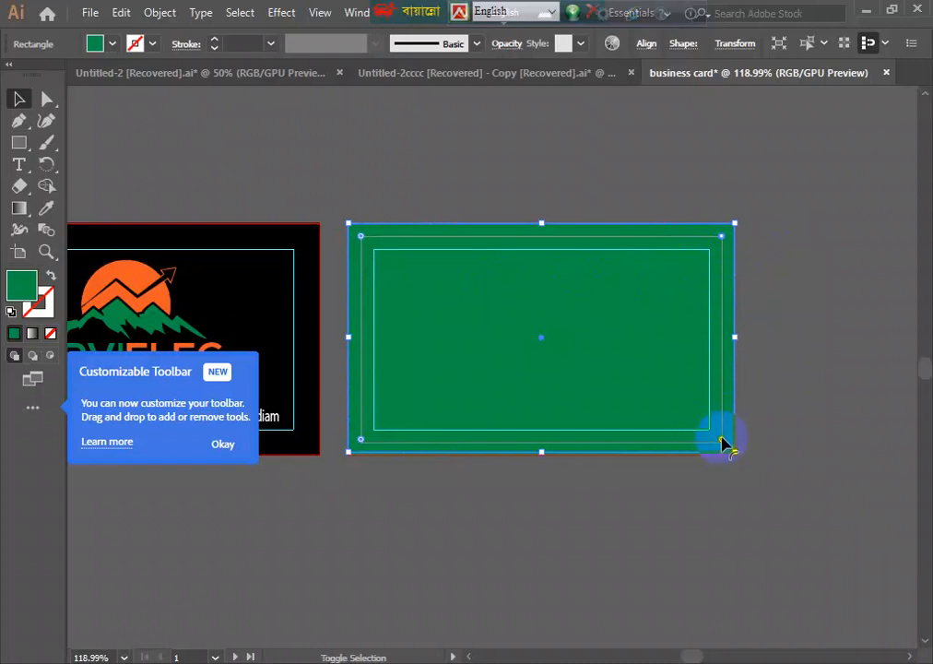
{"action": "left_click_drag", "start_coordinate": [723, 444], "coordinate": [516, 424]}
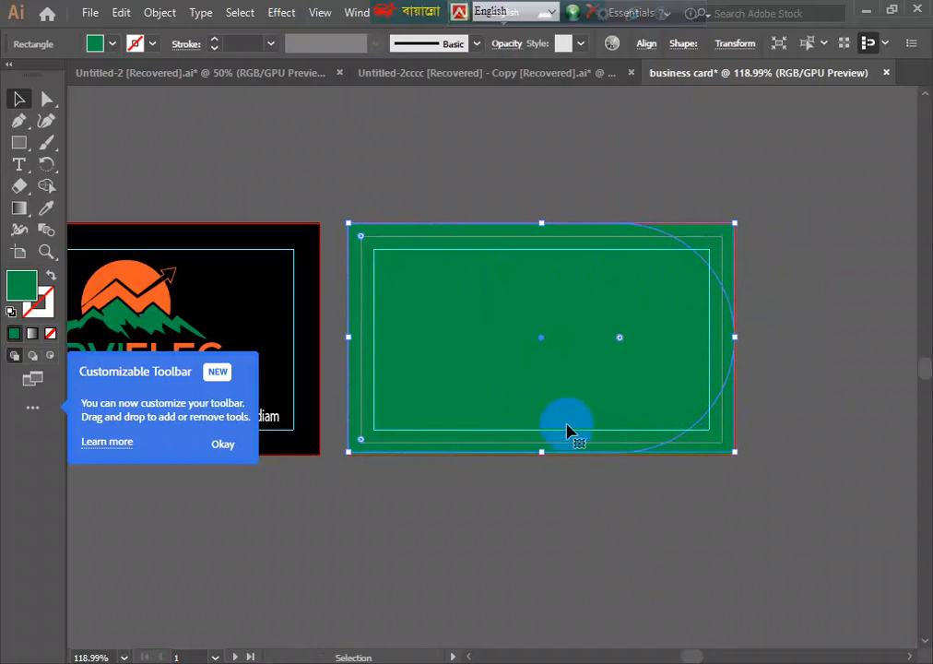
- Narrow the rounded shape, align it with the card's left edge so a green band shows at its right, and fill it black
{"action": "left_click_drag", "start_coordinate": [348, 337], "coordinate": [407, 340]}
{"action": "left_click_drag", "start_coordinate": [501, 366], "coordinate": [449, 369]}
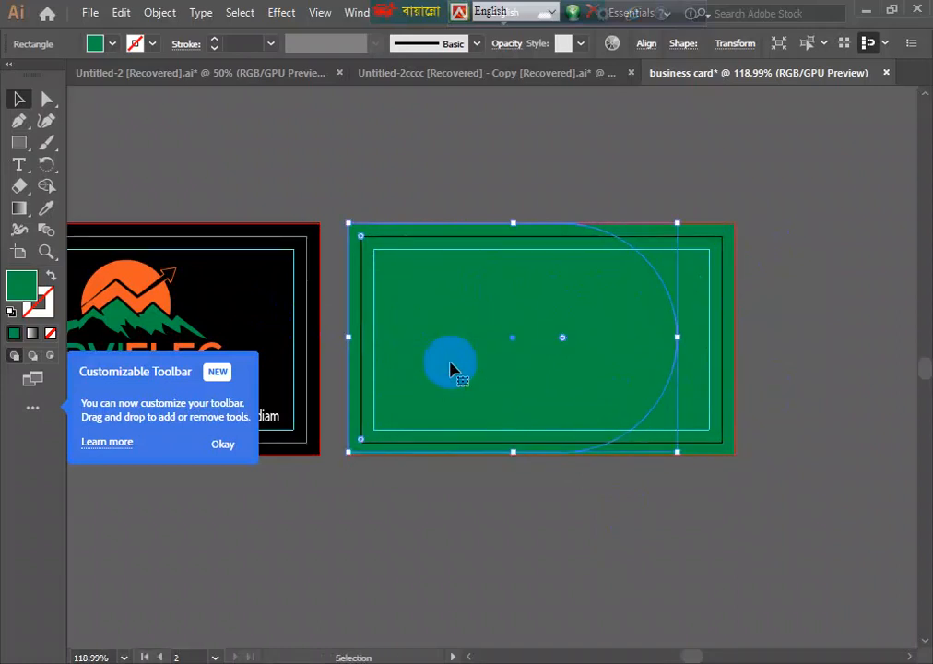
{"action": "left_click", "coordinate": [95, 46]}
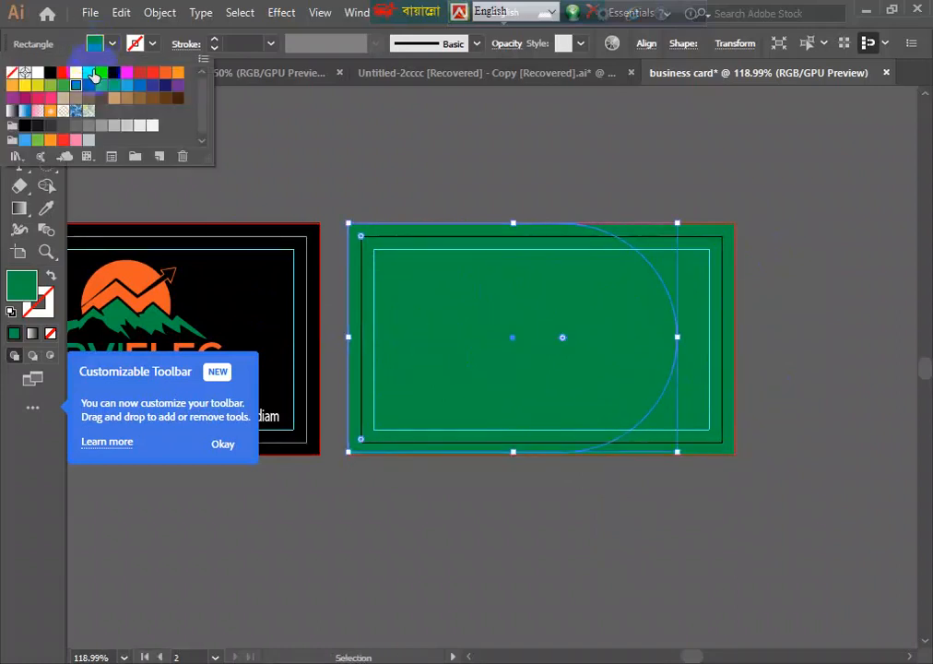
{"action": "left_click", "coordinate": [48, 74]}
{"action": "left_click", "coordinate": [499, 573]}
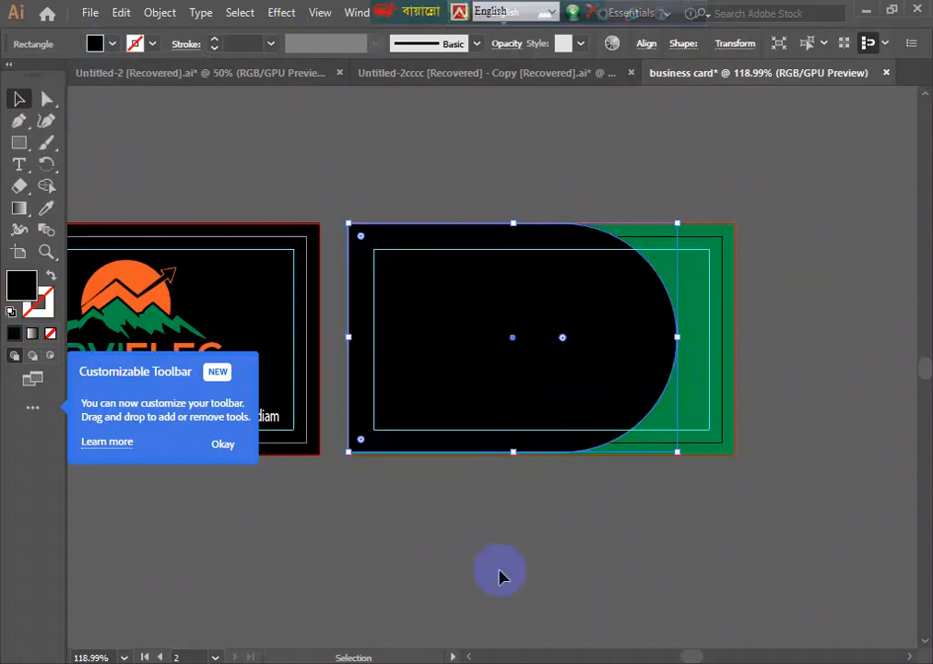
{"action": "left_click", "coordinate": [853, 576]}
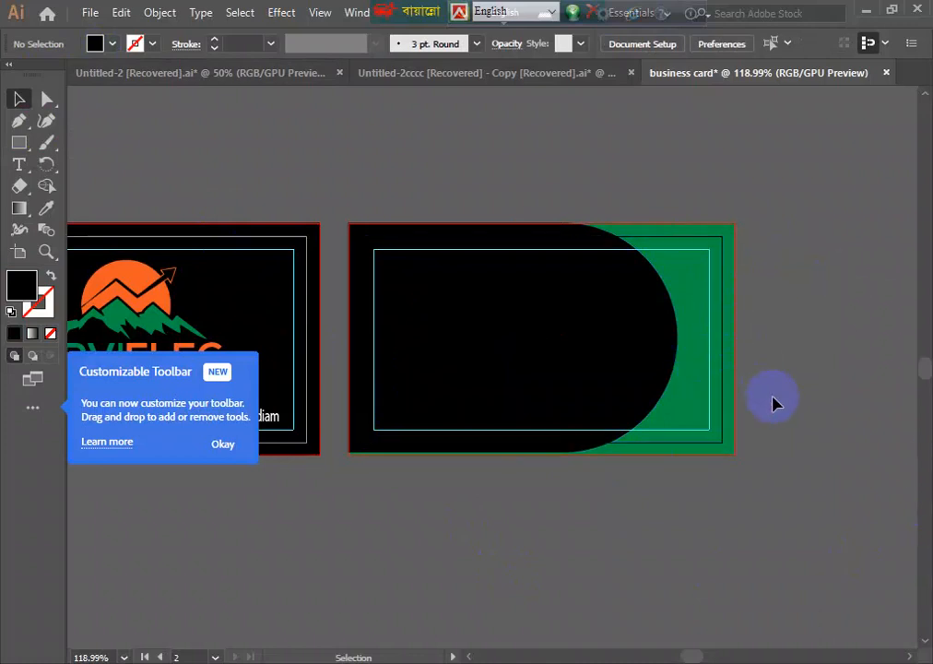
- Try a white-to-black linear gradient fill on the second card's outer green rectangle, and undo it
{"action": "left_click", "coordinate": [693, 410]}
{"action": "left_click", "coordinate": [745, 233]}
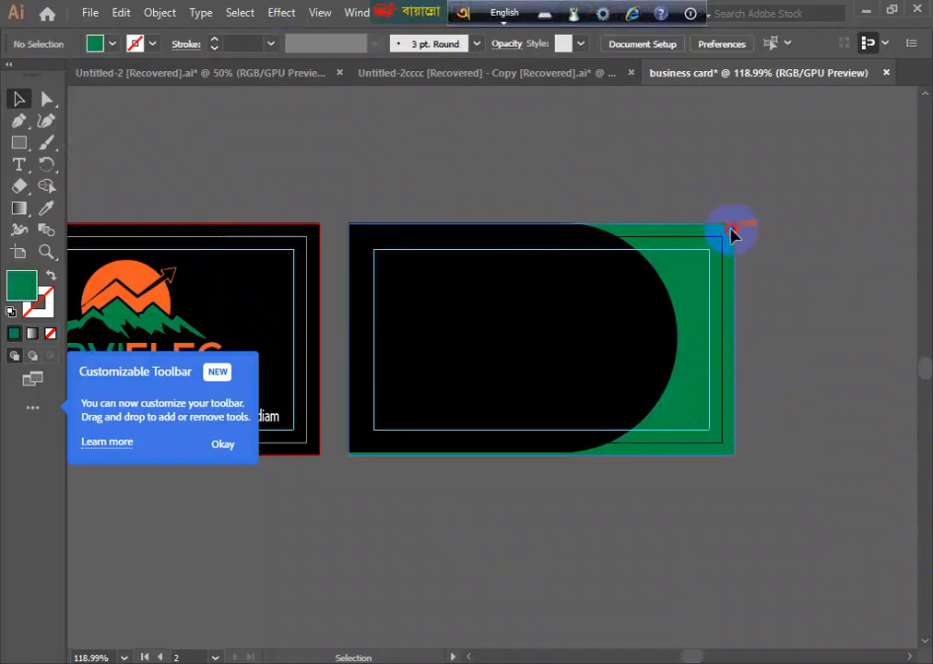
{"action": "left_click", "coordinate": [731, 233]}
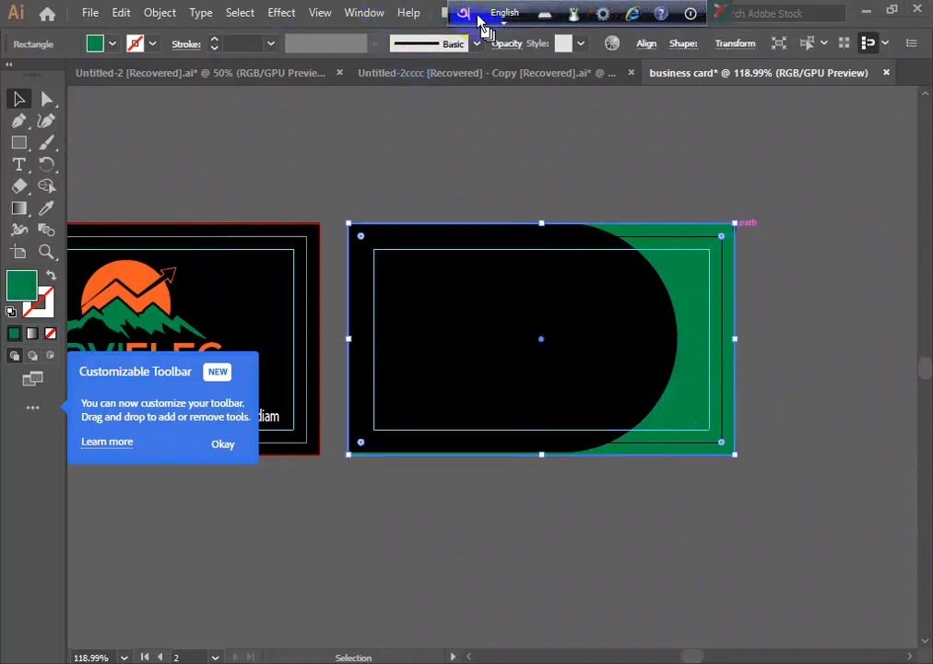
{"action": "left_click", "coordinate": [365, 14]}
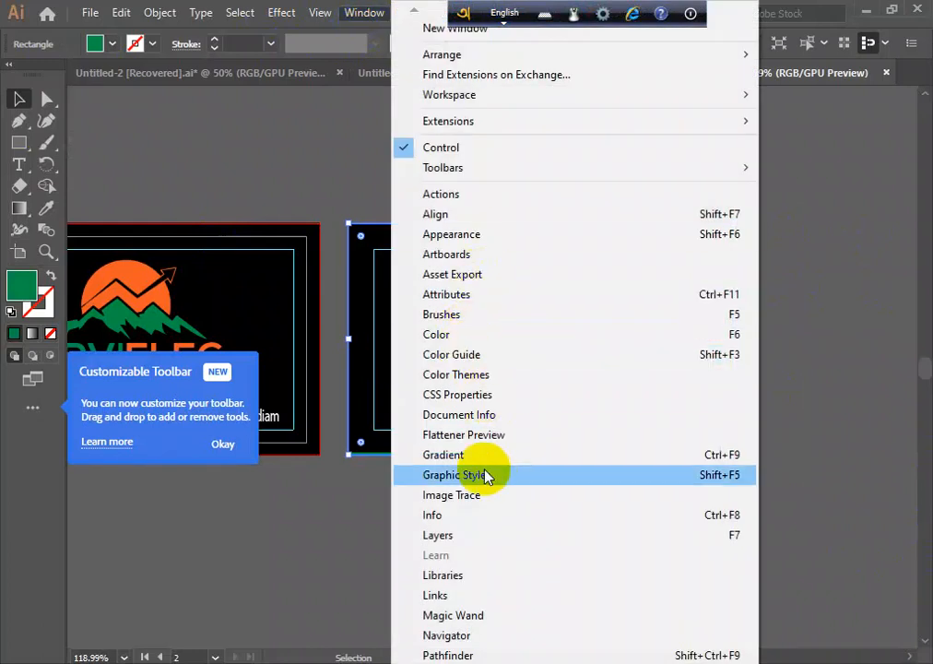
{"action": "left_click", "coordinate": [442, 454]}
{"action": "left_click_drag", "start_coordinate": [677, 253], "coordinate": [866, 129]}
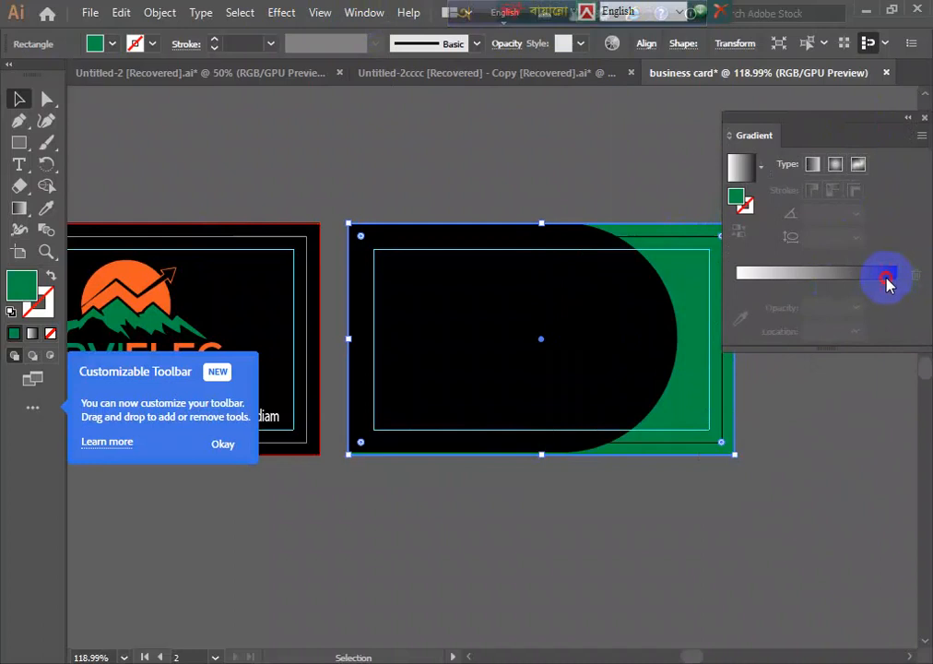
{"action": "left_click", "coordinate": [886, 282]}
{"action": "left_click", "coordinate": [658, 437]}
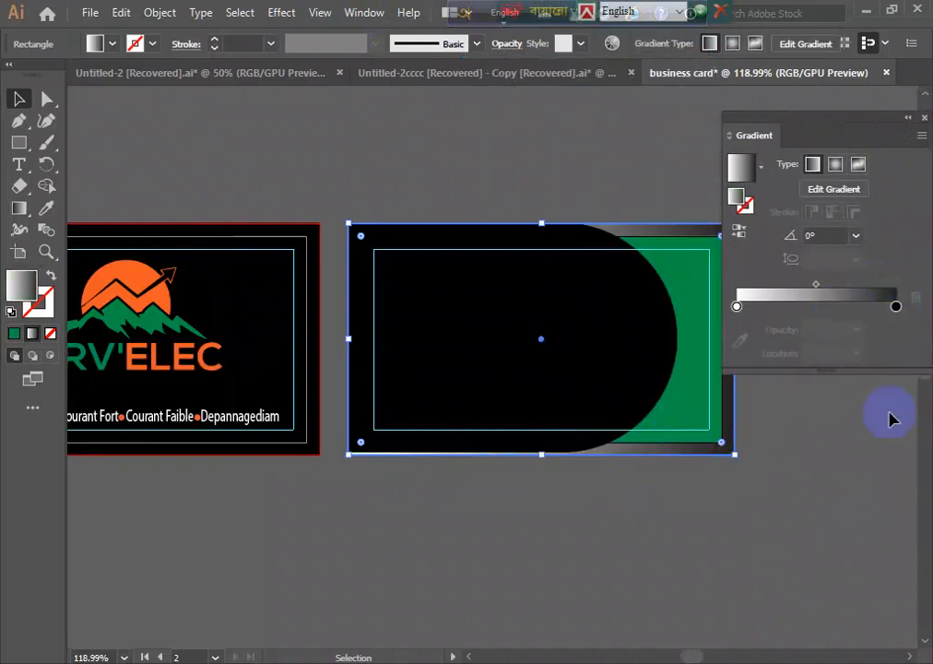
{"action": "left_click", "coordinate": [896, 307]}
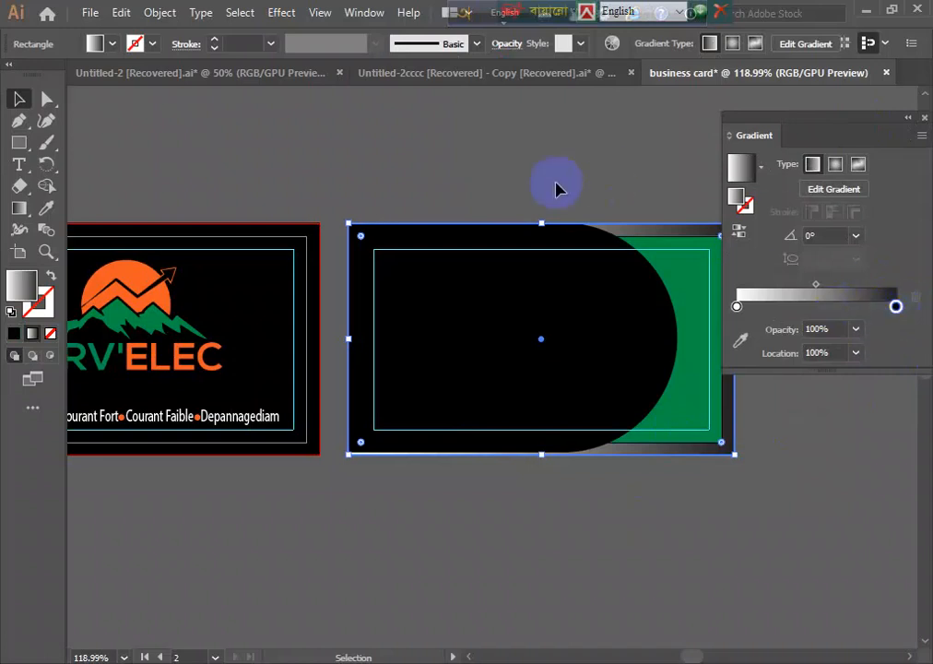
{"action": "key", "text": "ctrl+z"}
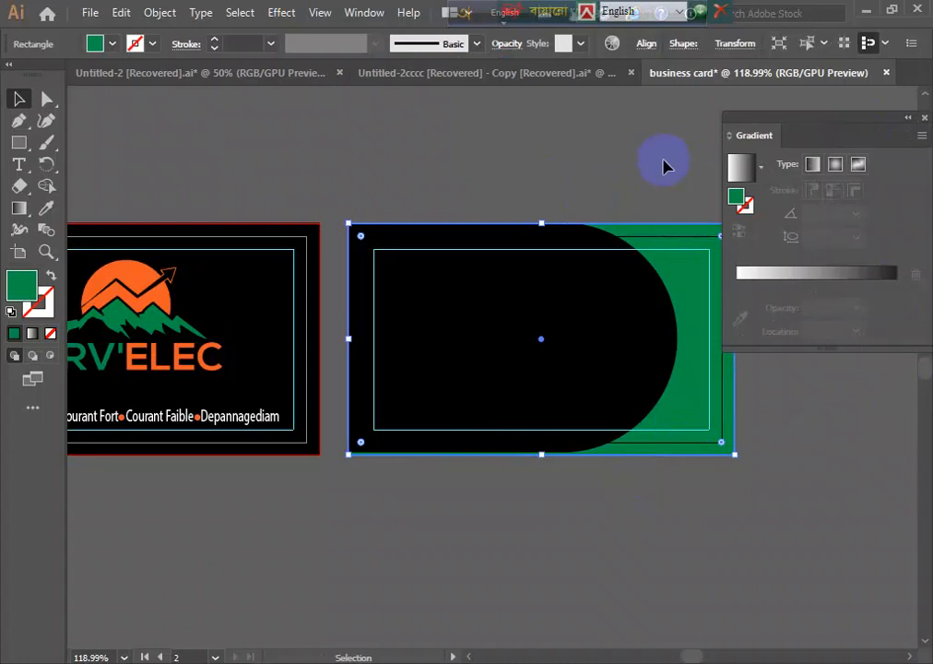
- Examine the nested green rectangles of the second card one by one, and close the gradient settings
{"action": "left_click", "coordinate": [701, 293]}
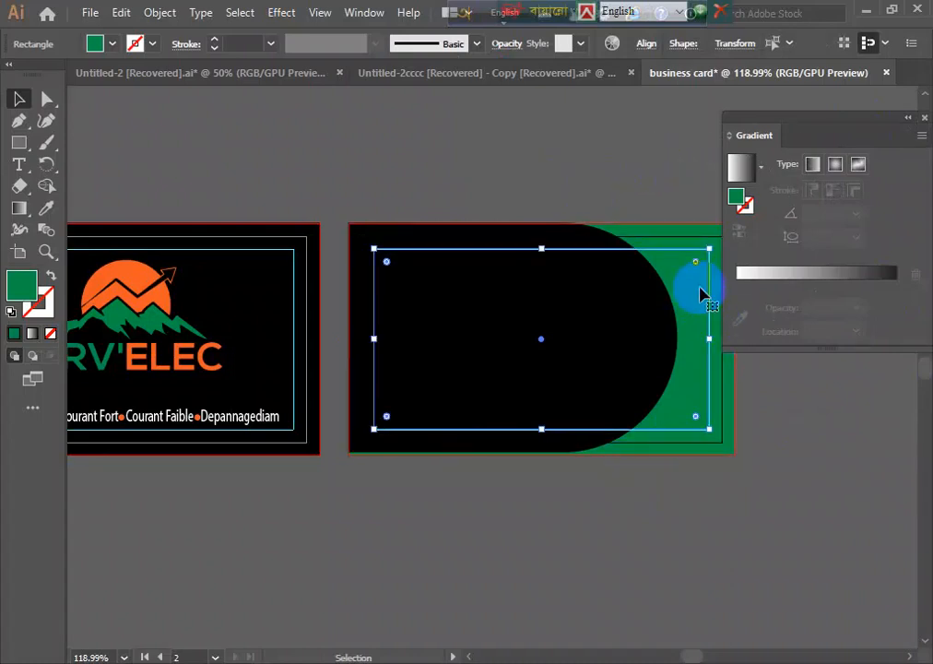
{"action": "left_click", "coordinate": [630, 142]}
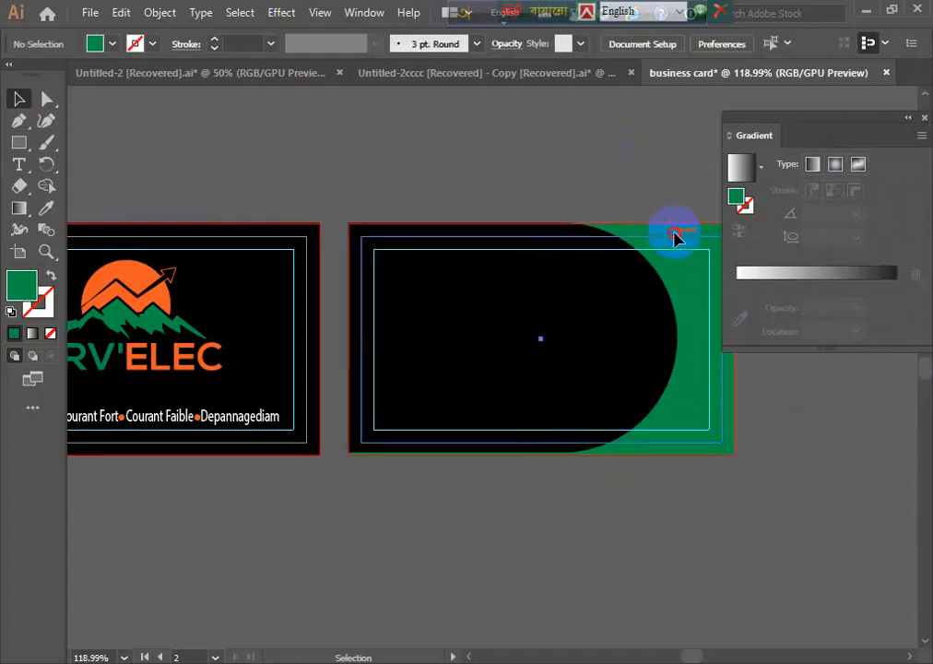
{"action": "left_click", "coordinate": [676, 238]}
{"action": "left_click", "coordinate": [643, 136]}
{"action": "left_click", "coordinate": [686, 430]}
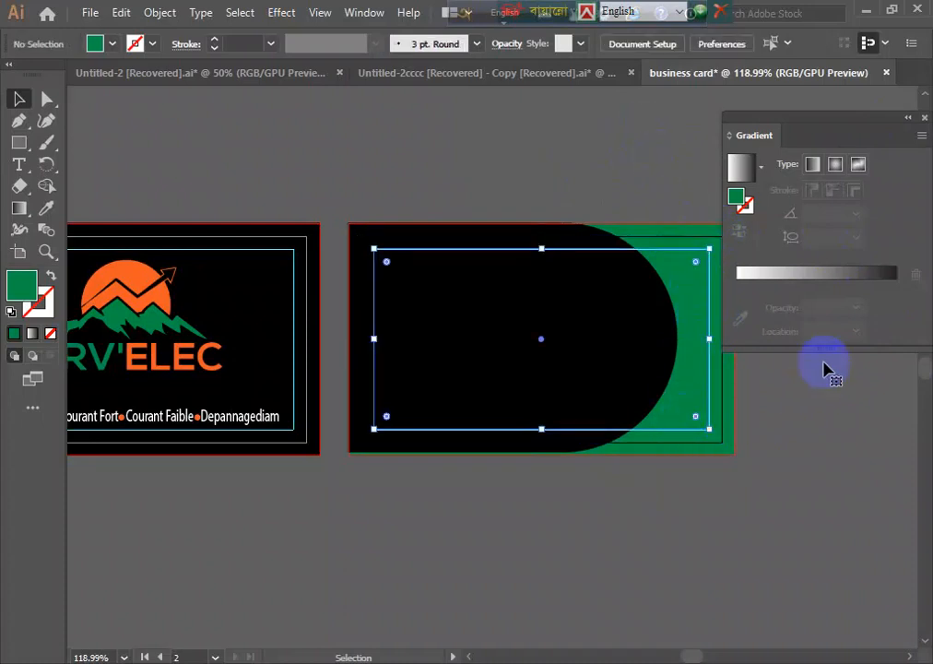
{"action": "left_click", "coordinate": [625, 178]}
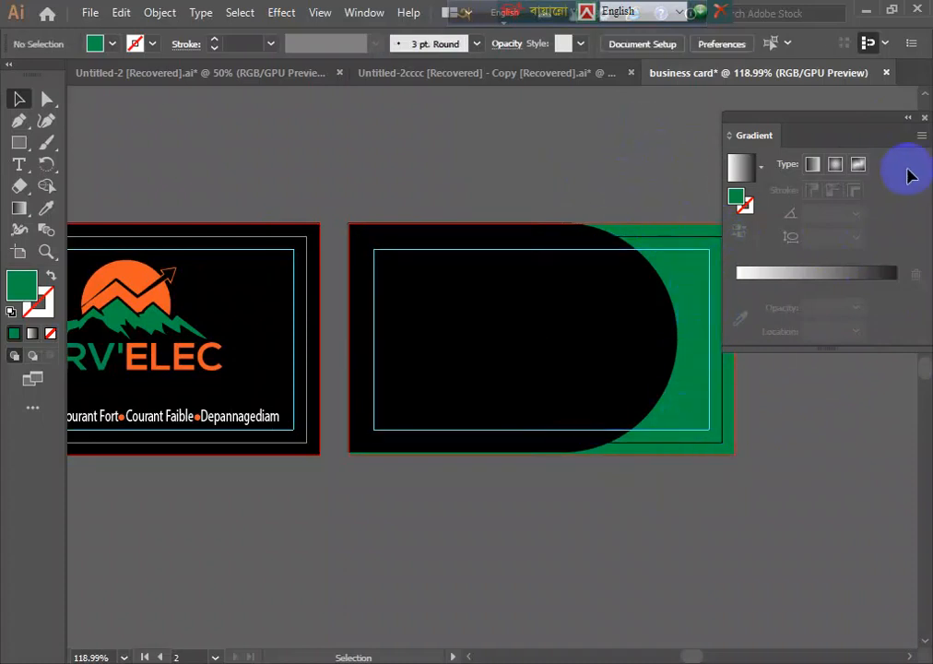
{"action": "left_click", "coordinate": [911, 119]}
{"action": "left_click", "coordinate": [748, 119]}
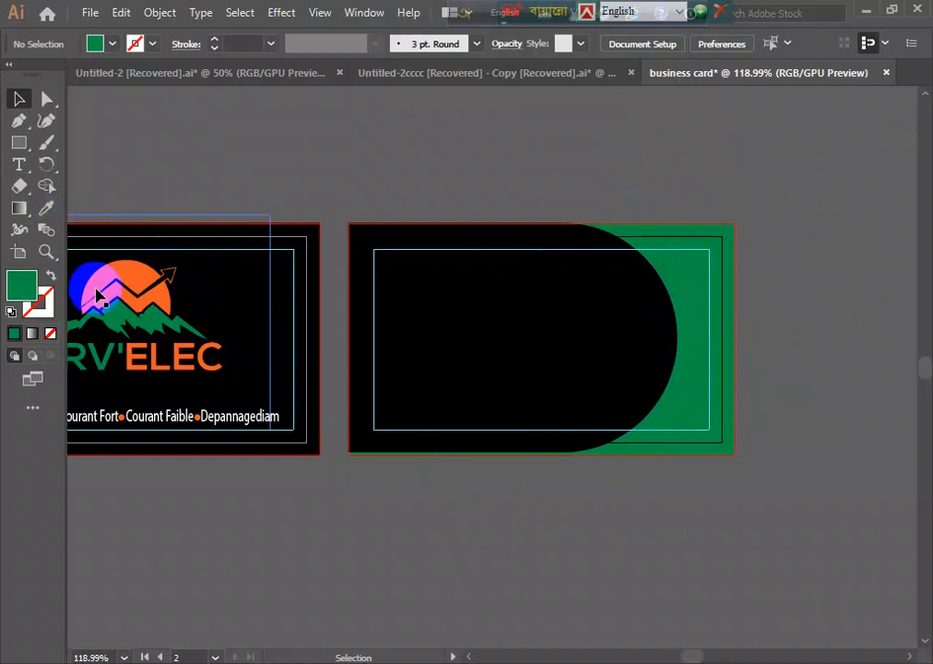
- Copy the first card's ARV'ELEC logo into the empty space below the second card and scale the copy down
{"action": "left_click", "coordinate": [124, 318]}
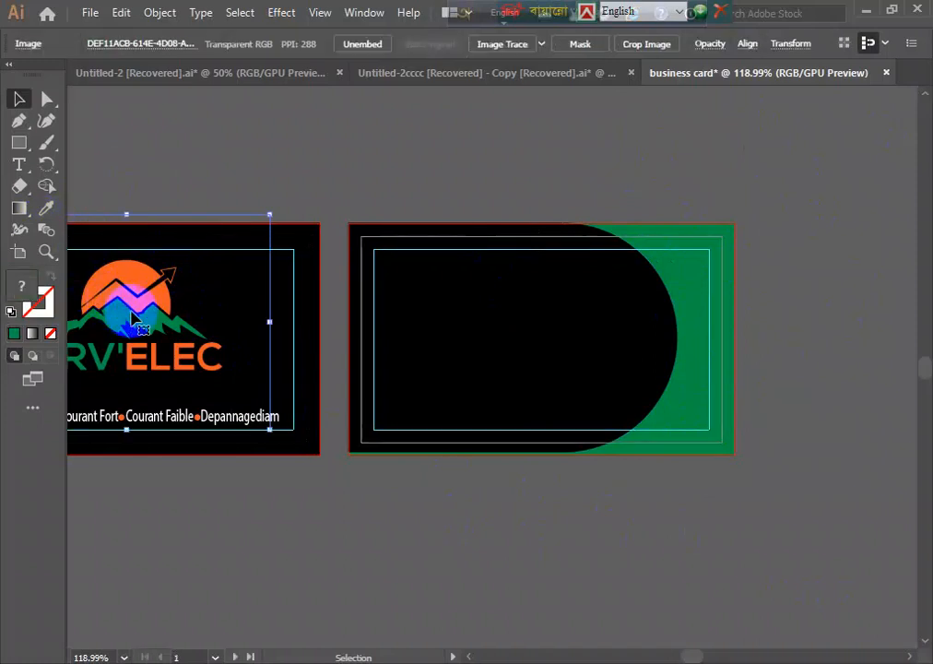
{"action": "left_click_drag", "start_coordinate": [132, 317], "coordinate": [721, 259]}
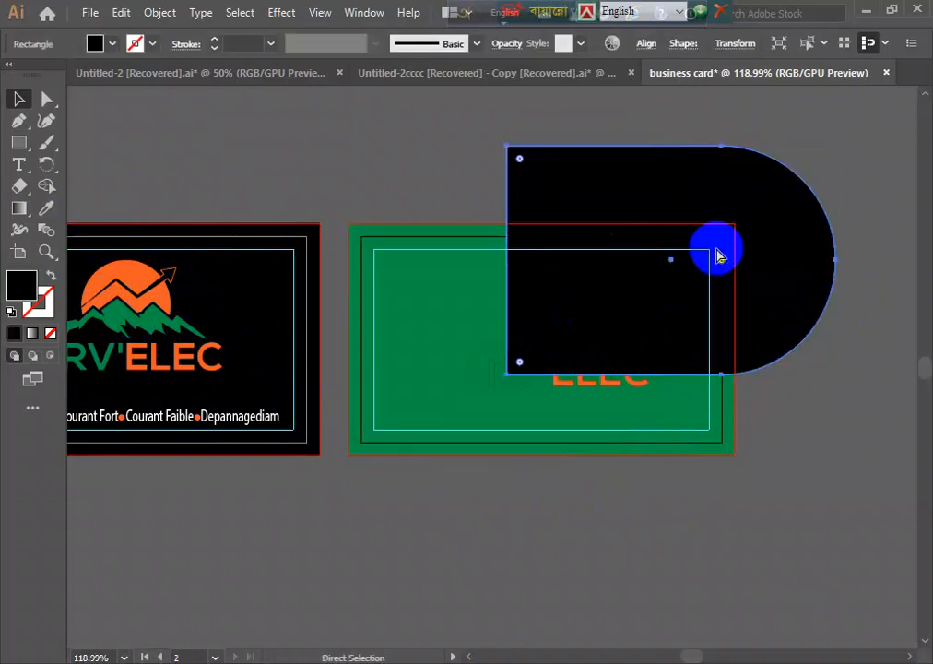
{"action": "key", "text": "ctrl+z"}
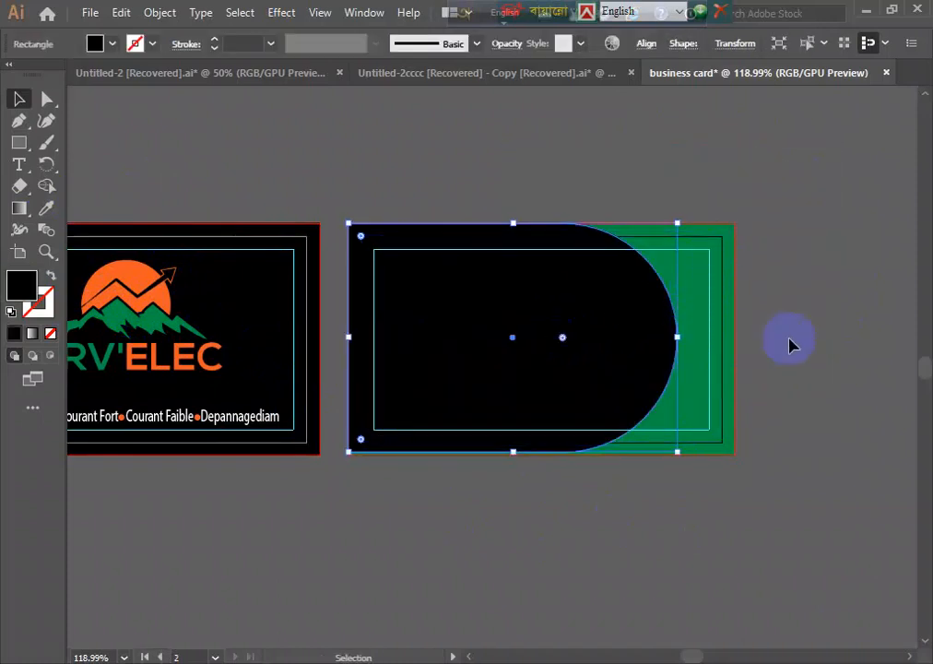
{"action": "left_click", "coordinate": [779, 340]}
{"action": "key", "text": "ctrl+alt+2"}
{"action": "left_click_drag", "start_coordinate": [126, 313], "coordinate": [423, 601]}
{"action": "left_click_drag", "start_coordinate": [567, 505], "coordinate": [502, 560]}
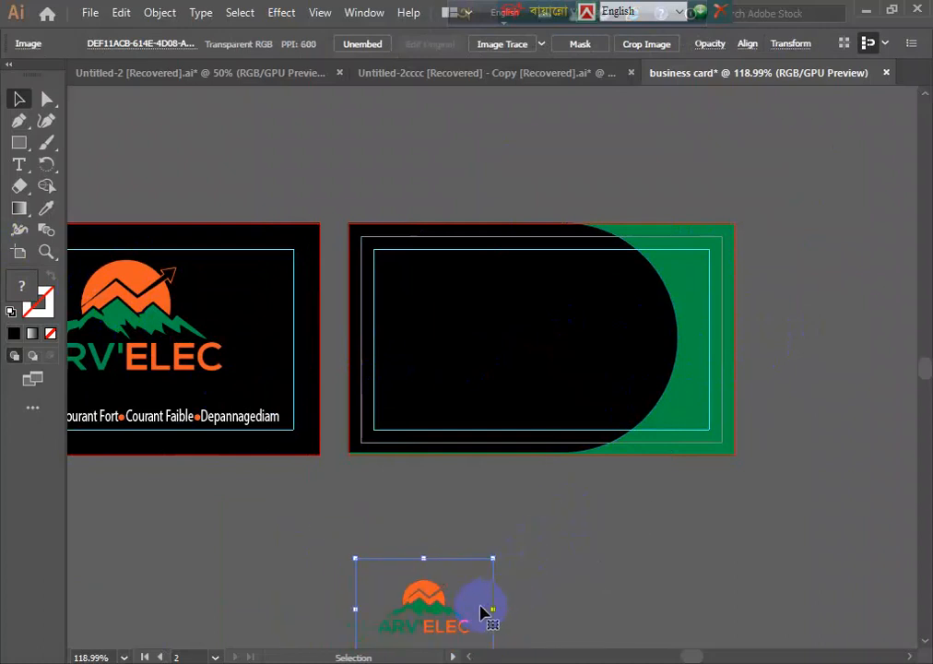
{"action": "left_click_drag", "start_coordinate": [443, 609], "coordinate": [449, 557]}
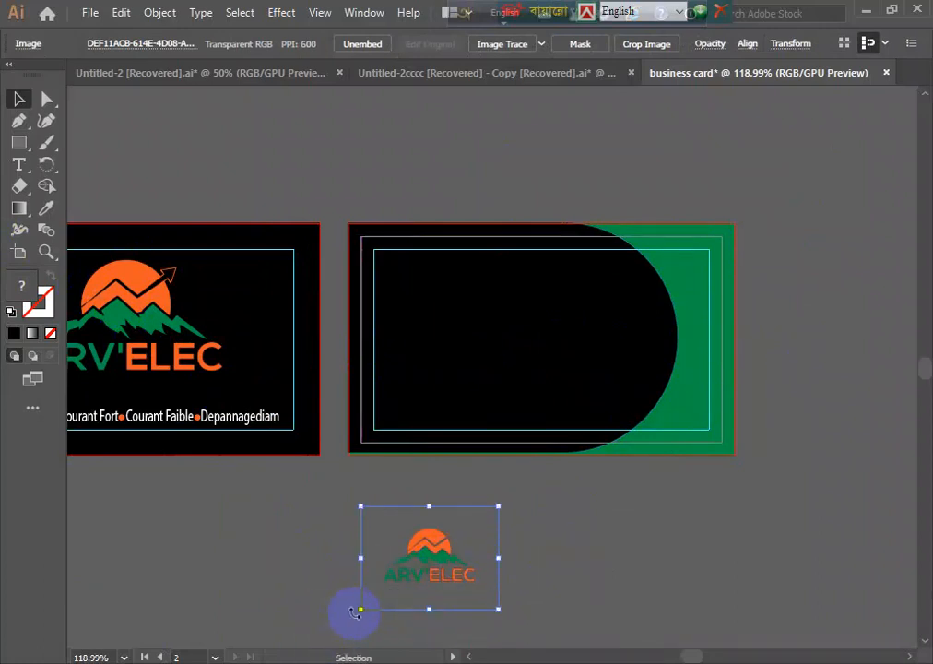
- Rotate the small logo 90° counterclockwise and move it onto the left part of the second card
{"action": "scroll", "coordinate": [608, 605], "scroll_direction": "down", "scroll_amount": 3}
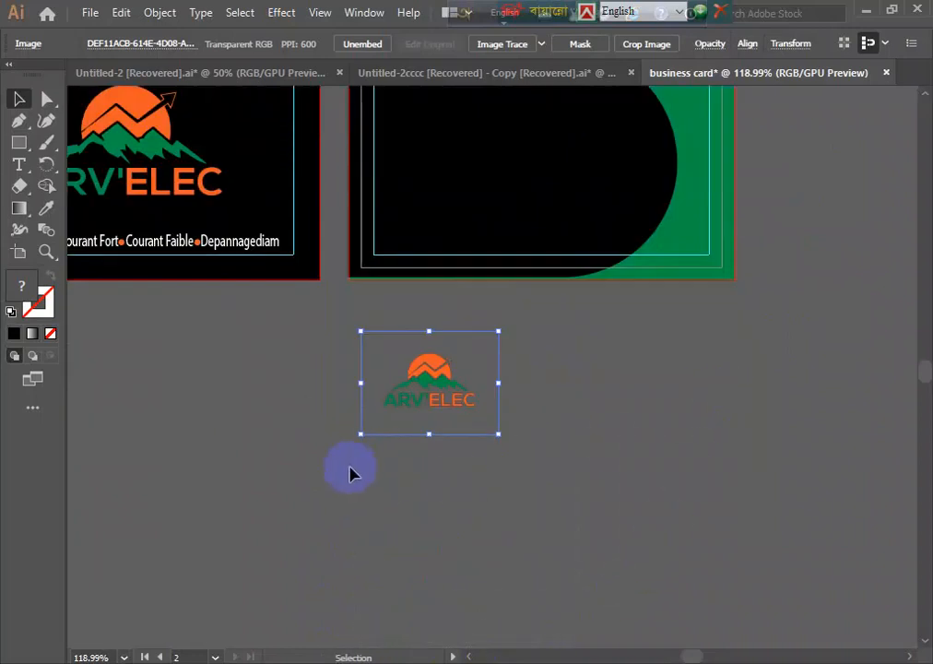
{"action": "left_click_drag", "start_coordinate": [351, 434], "coordinate": [453, 298]}
{"action": "left_click", "coordinate": [475, 479]}
{"action": "scroll", "coordinate": [507, 461], "scroll_direction": "up", "scroll_amount": 3}
{"action": "left_click", "coordinate": [478, 544]}
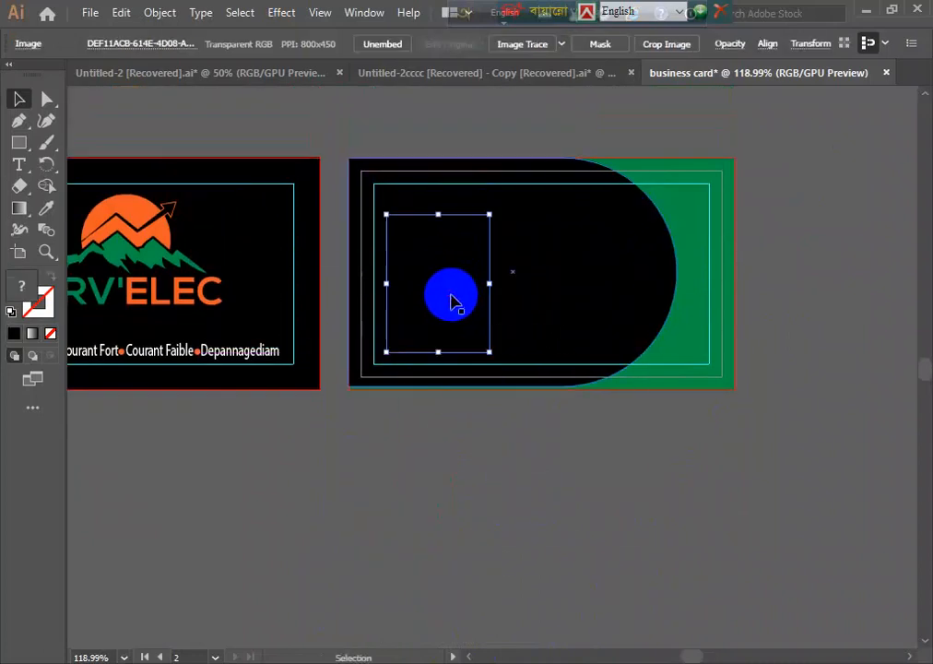
- Bring the rotated logo to the front and move its bounding box against the left safe-area guide
{"action": "right_click", "coordinate": [453, 298]}
{"action": "mouse_move", "coordinate": [502, 447]}
{"action": "left_click", "coordinate": [671, 447]}
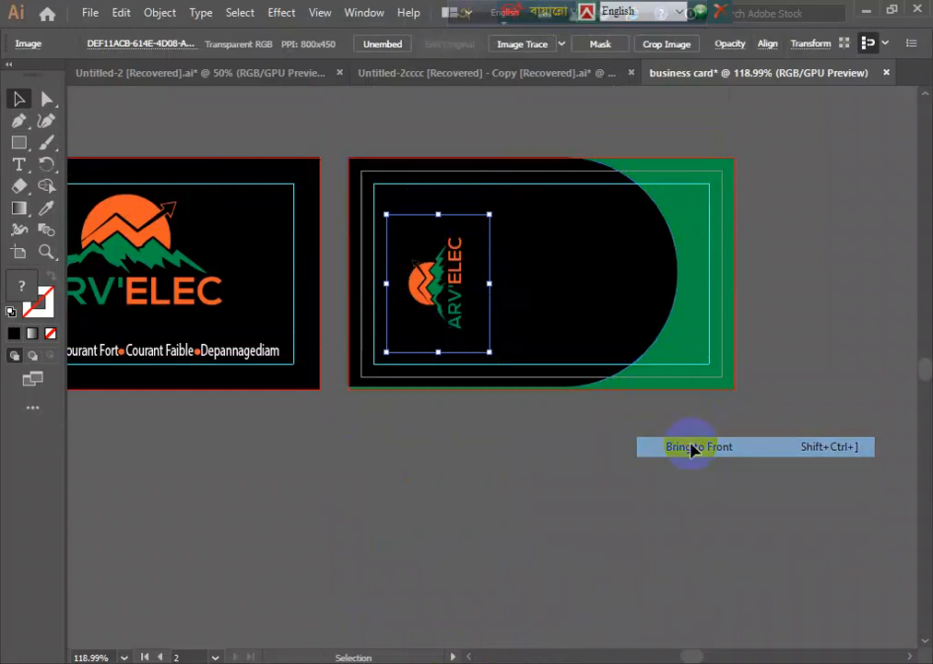
{"action": "left_click_drag", "start_coordinate": [450, 286], "coordinate": [438, 275]}
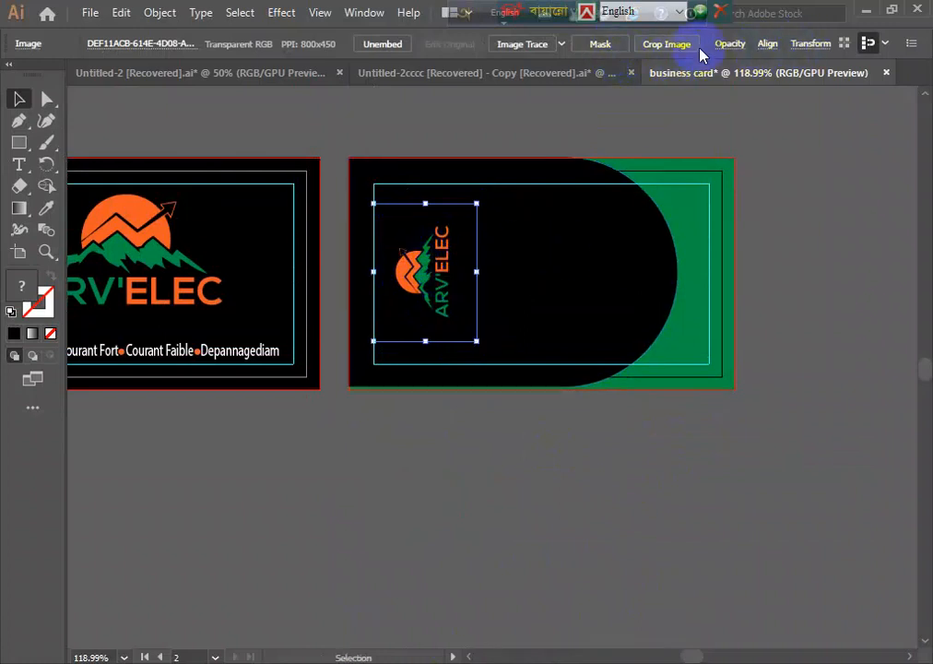
- Center the rotated logo vertically on the second card by aligning it to the artboard
{"action": "left_click", "coordinate": [552, 287]}
{"action": "left_click", "coordinate": [427, 267]}
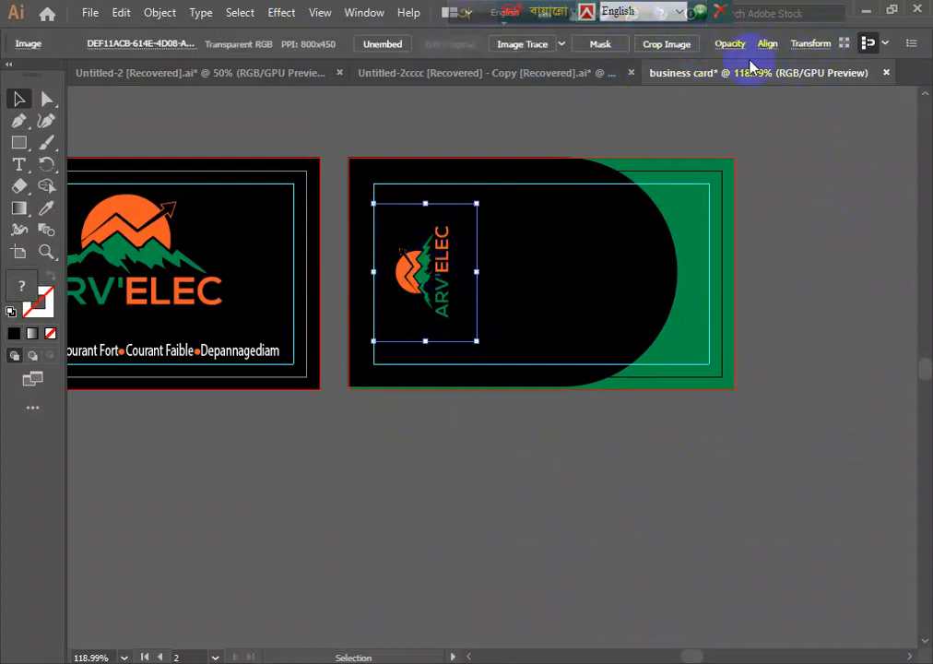
{"action": "left_click", "coordinate": [373, 14]}
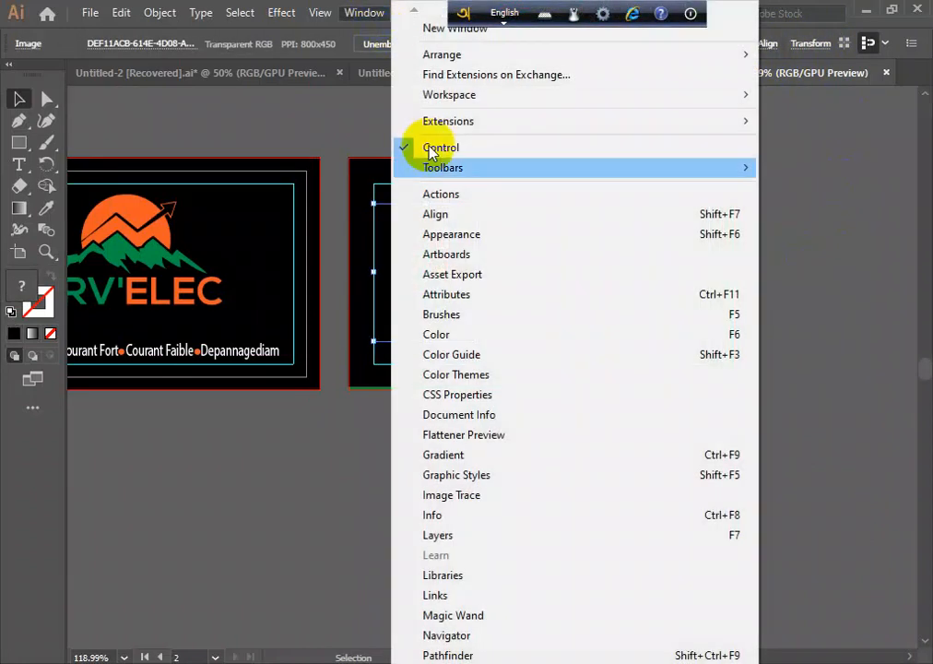
{"action": "left_click", "coordinate": [553, 214]}
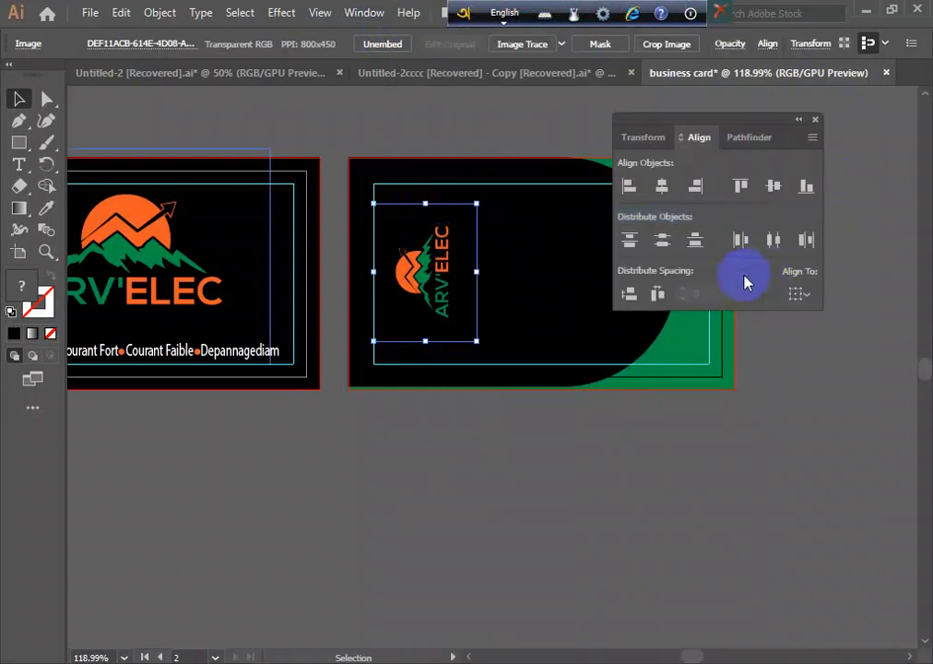
{"action": "left_click", "coordinate": [594, 295], "text": "shift"}
{"action": "left_click", "coordinate": [773, 189]}
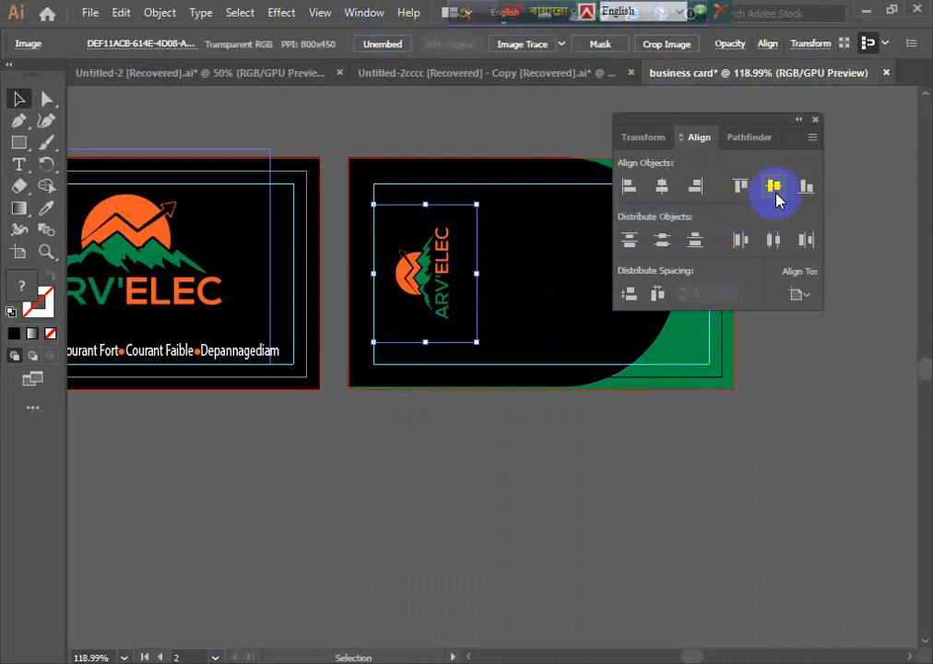
{"action": "left_click", "coordinate": [483, 517]}
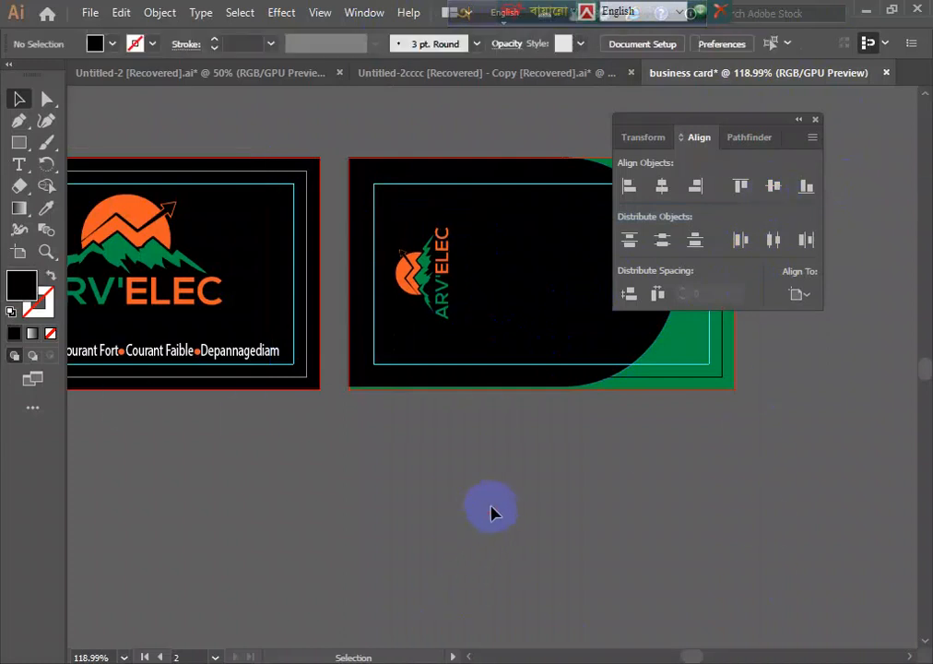
{"action": "left_click", "coordinate": [814, 120]}
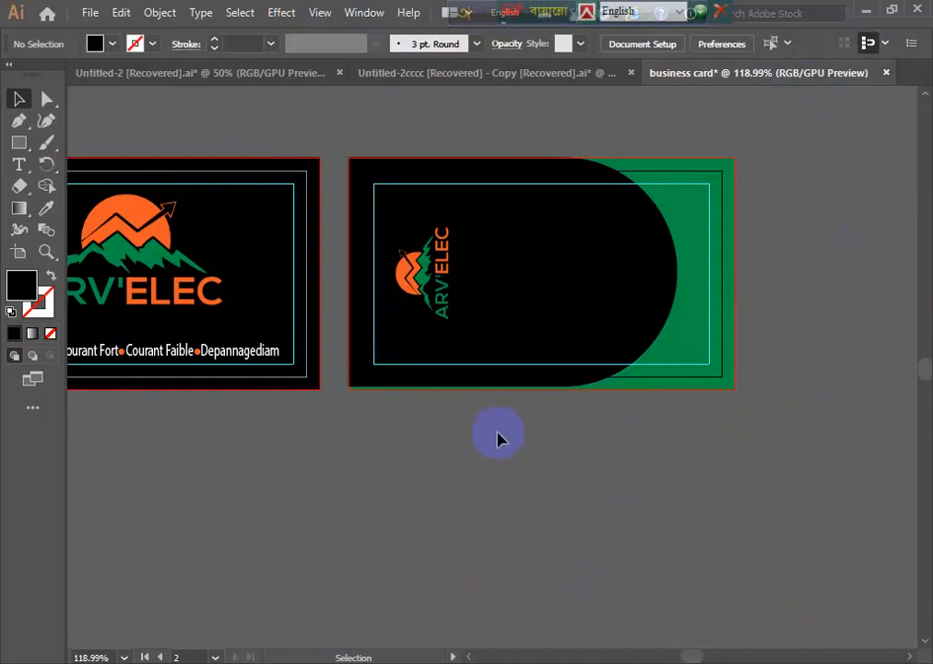
- Enlarge the rotated logo slightly around its center
{"action": "left_click", "coordinate": [438, 269]}
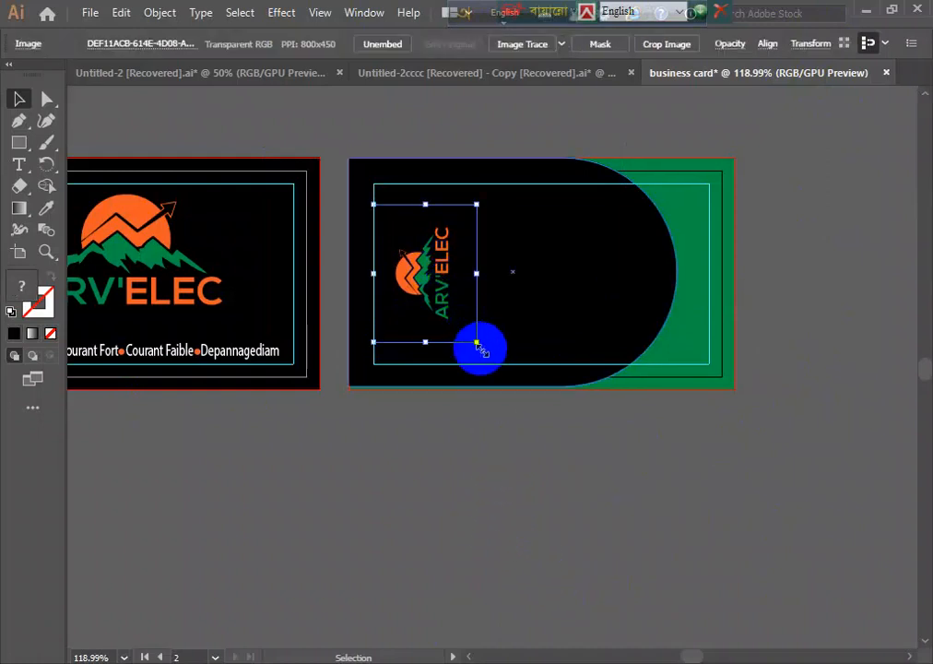
{"action": "left_click_drag", "start_coordinate": [480, 344], "coordinate": [491, 377]}
{"action": "left_click", "coordinate": [493, 510]}
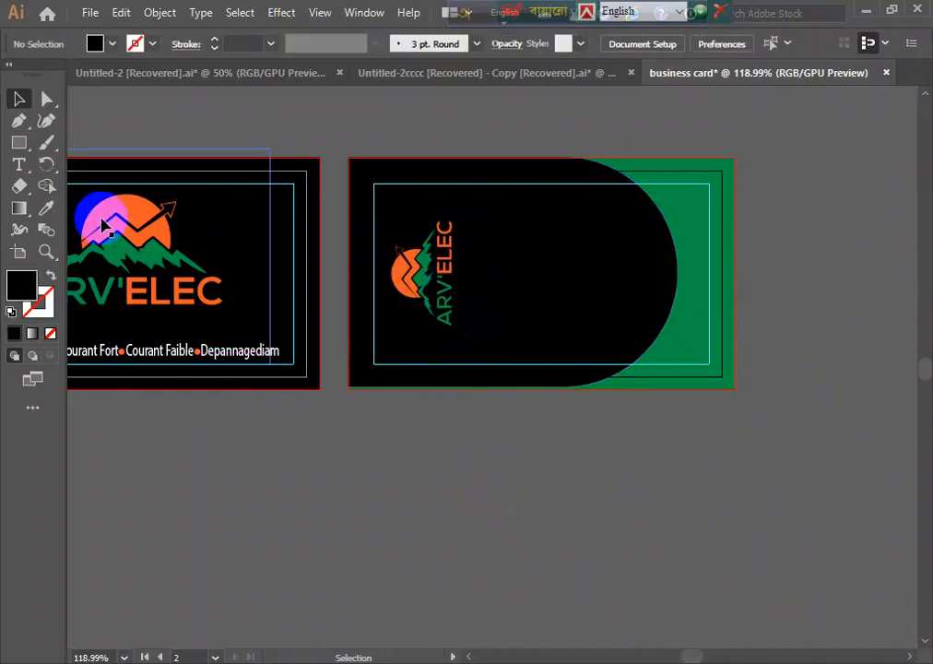
- Draw a vertical line with no fill and a green stroke just right of the rotated logo, spanning the card's full height
{"action": "left_click", "coordinate": [19, 143]}
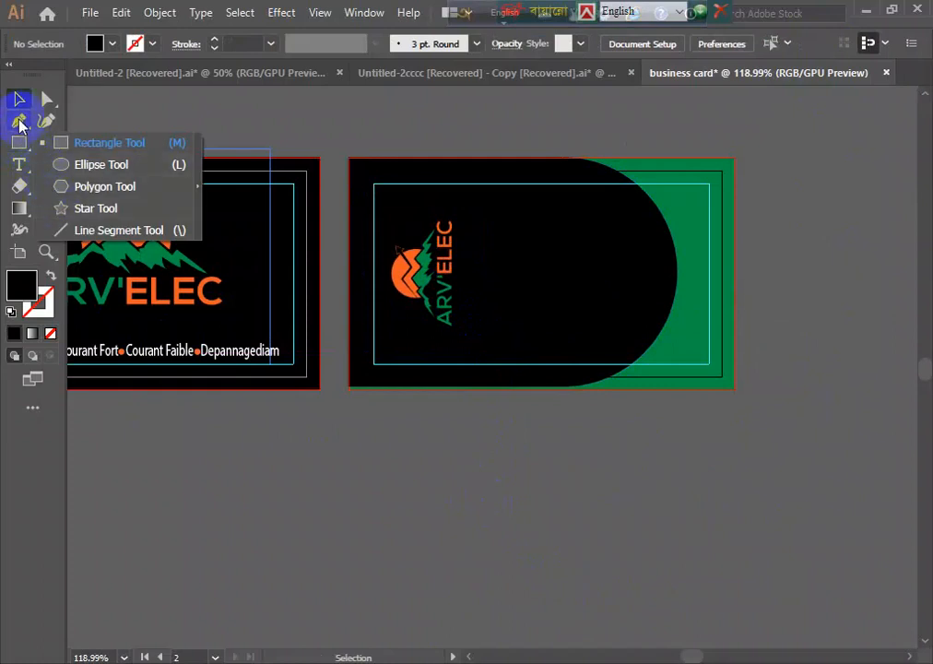
{"action": "left_click", "coordinate": [21, 122]}
{"action": "left_click_drag", "start_coordinate": [15, 148], "coordinate": [63, 230]}
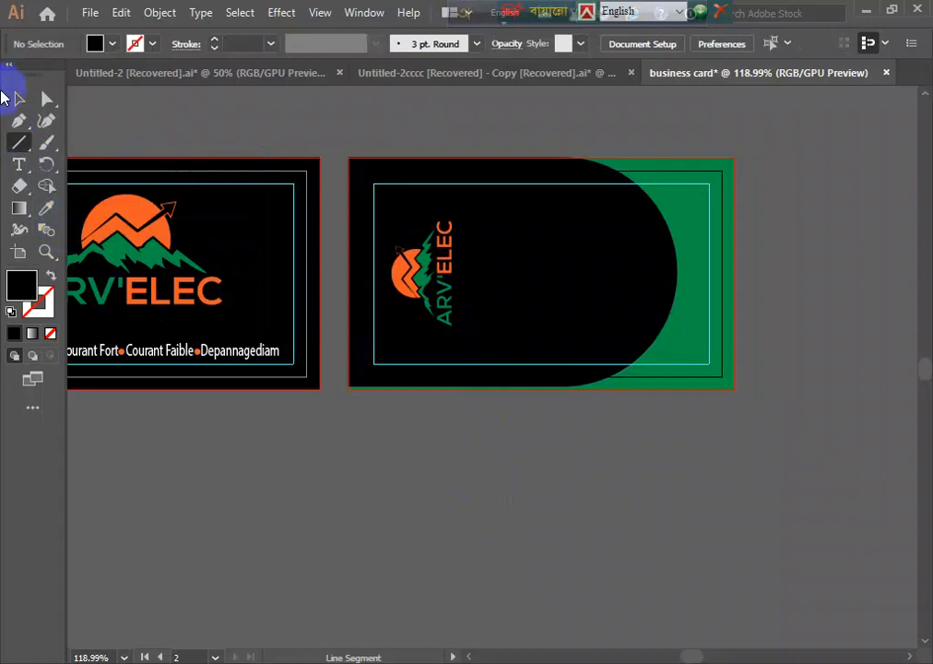
{"action": "left_click", "coordinate": [93, 43]}
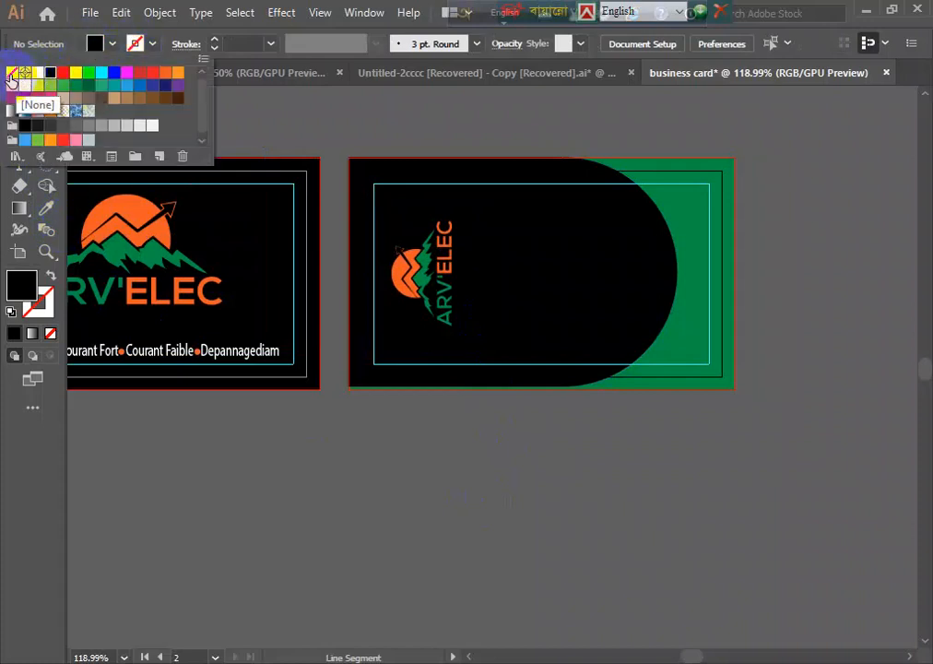
{"action": "left_click", "coordinate": [11, 74]}
{"action": "left_click", "coordinate": [133, 42]}
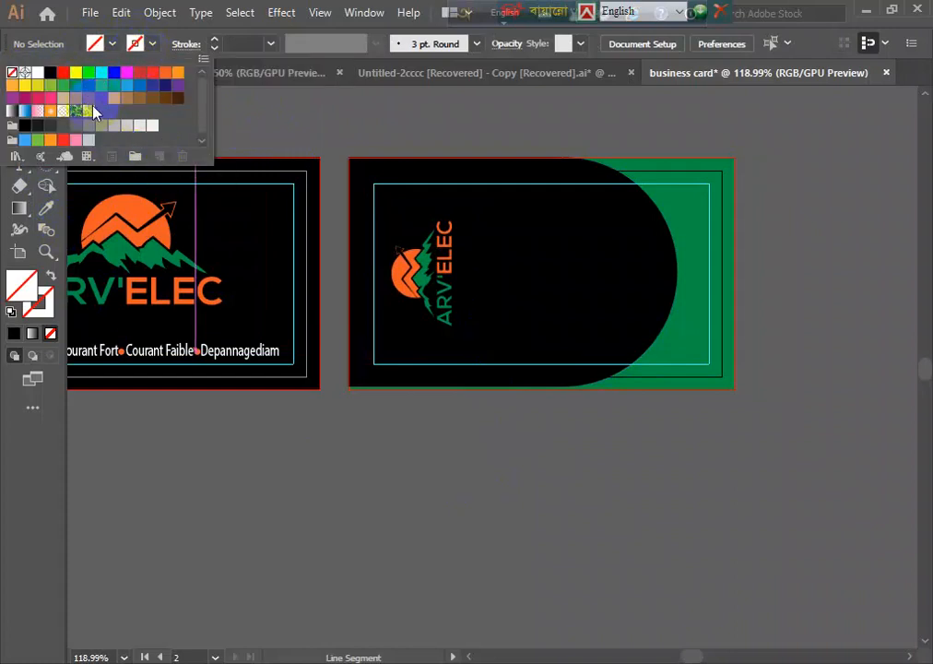
{"action": "left_click", "coordinate": [77, 88]}
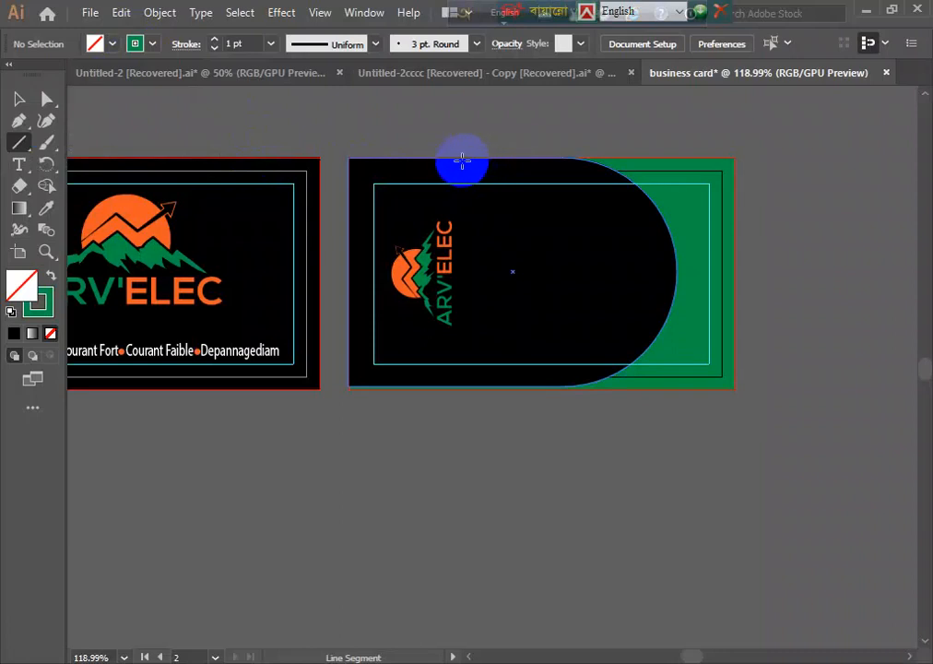
{"action": "left_click_drag", "start_coordinate": [462, 159], "coordinate": [477, 388]}
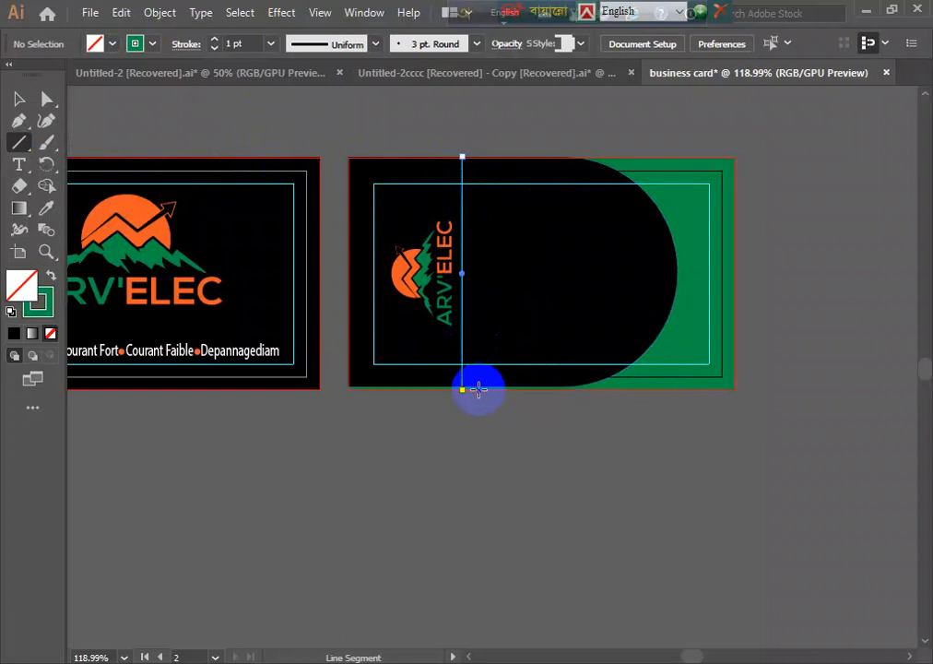
- Set the vertical green line's stroke to 2 pt and nudge the line slightly closer to the rotated logo
{"action": "left_click", "coordinate": [271, 43]}
{"action": "left_click", "coordinate": [293, 148]}
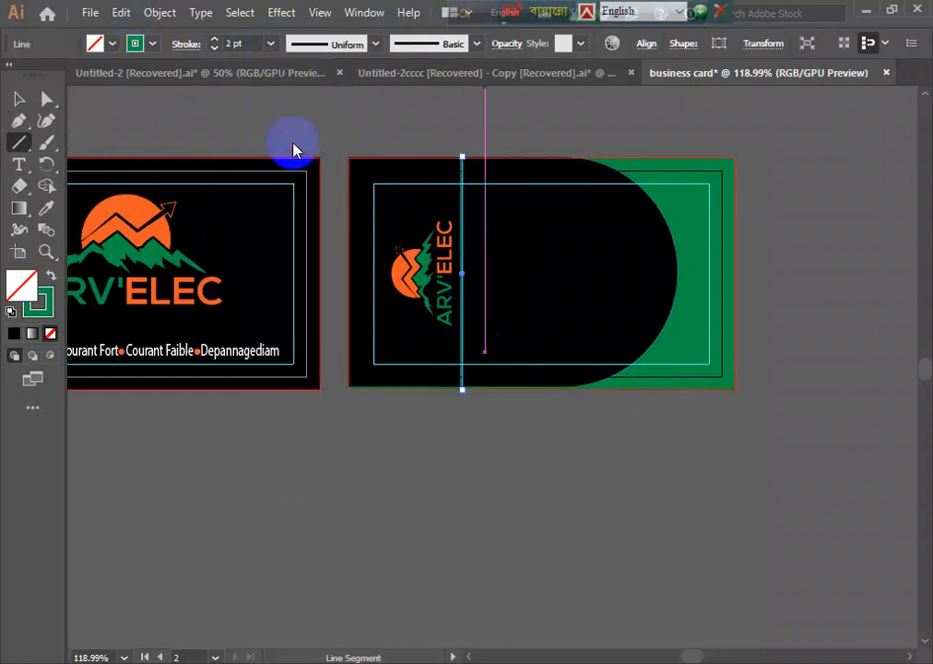
{"action": "left_click", "coordinate": [16, 98]}
{"action": "left_click", "coordinate": [527, 245]}
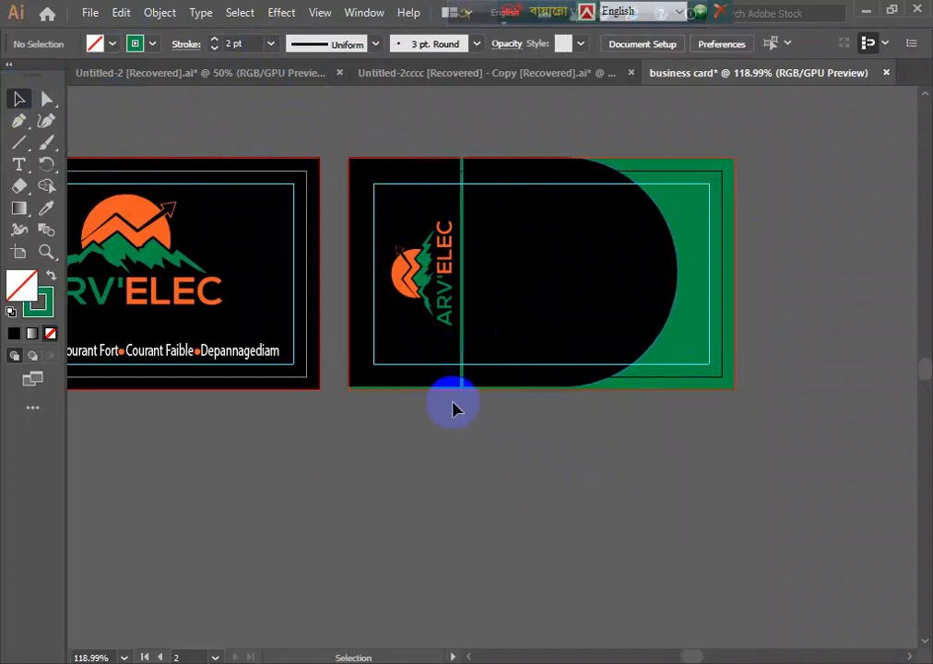
{"action": "left_click_drag", "start_coordinate": [493, 422], "coordinate": [462, 354]}
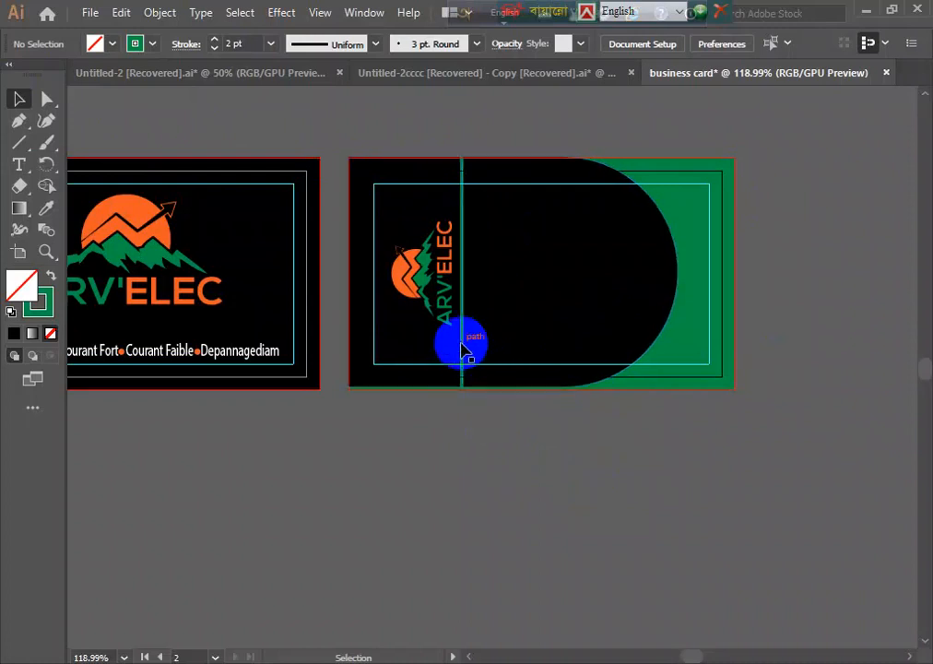
{"action": "key", "text": "Left"}
{"action": "key", "text": "Left"}
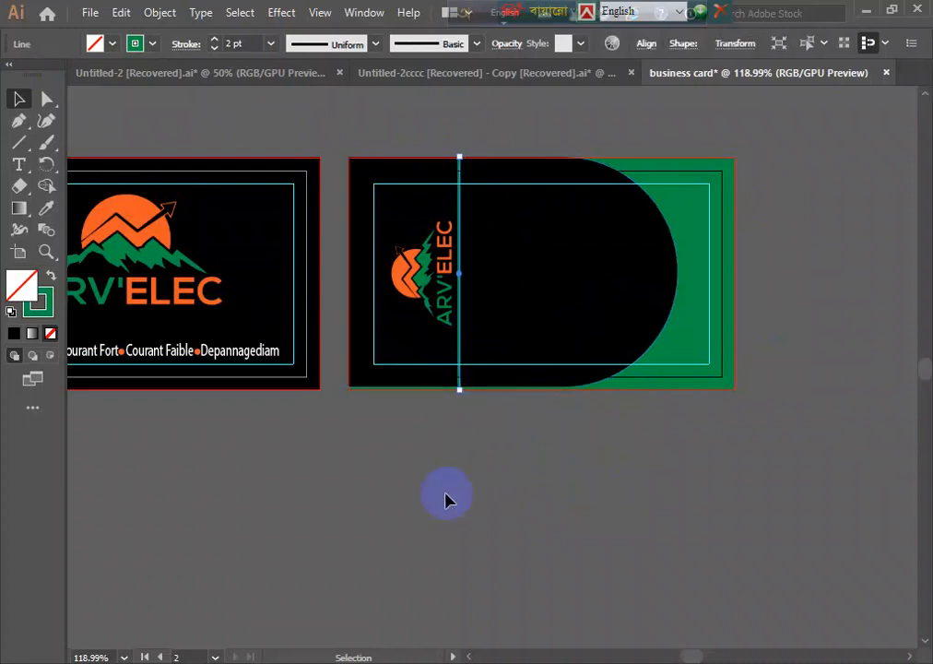
{"action": "left_click", "coordinate": [425, 504]}
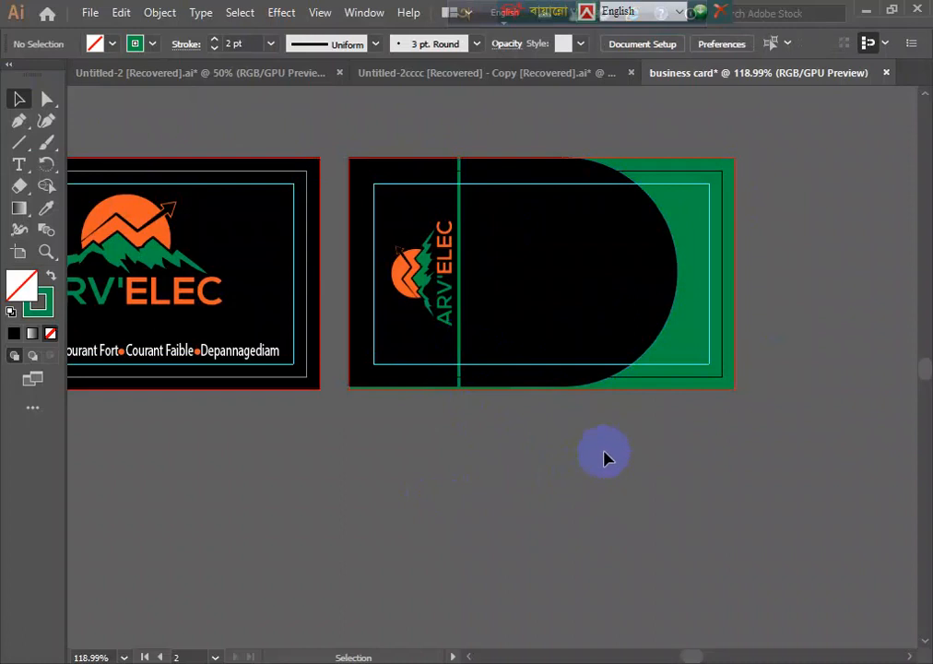
- Copy the name, ELECTRICITE GENERAL and star divider group from Untitled-2 to the business card document, rotate it 90° counterclockwise and scale it down
{"action": "left_click", "coordinate": [216, 72]}
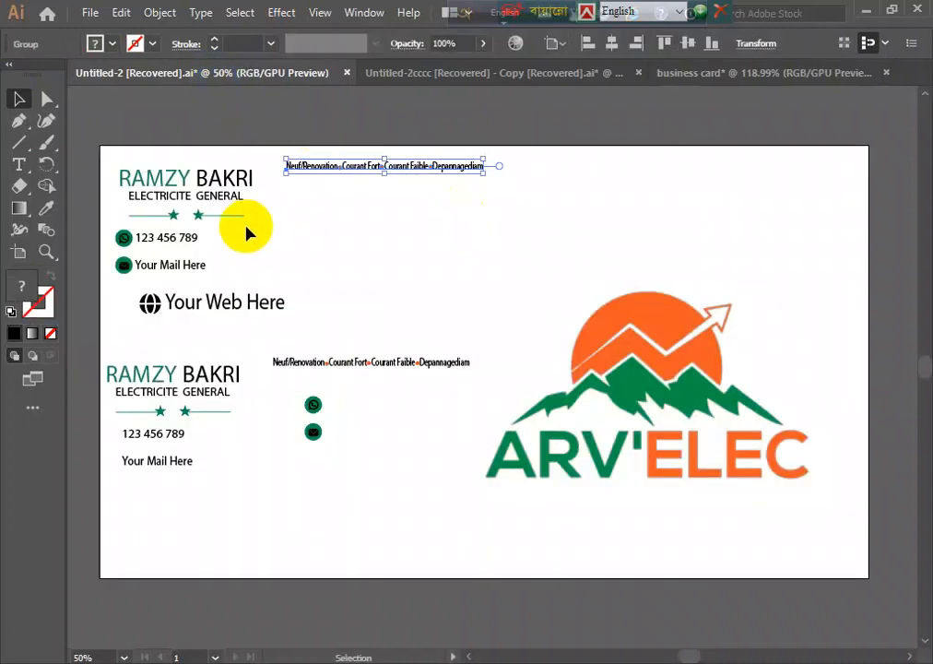
{"action": "left_click_drag", "start_coordinate": [233, 184], "coordinate": [581, 470]}
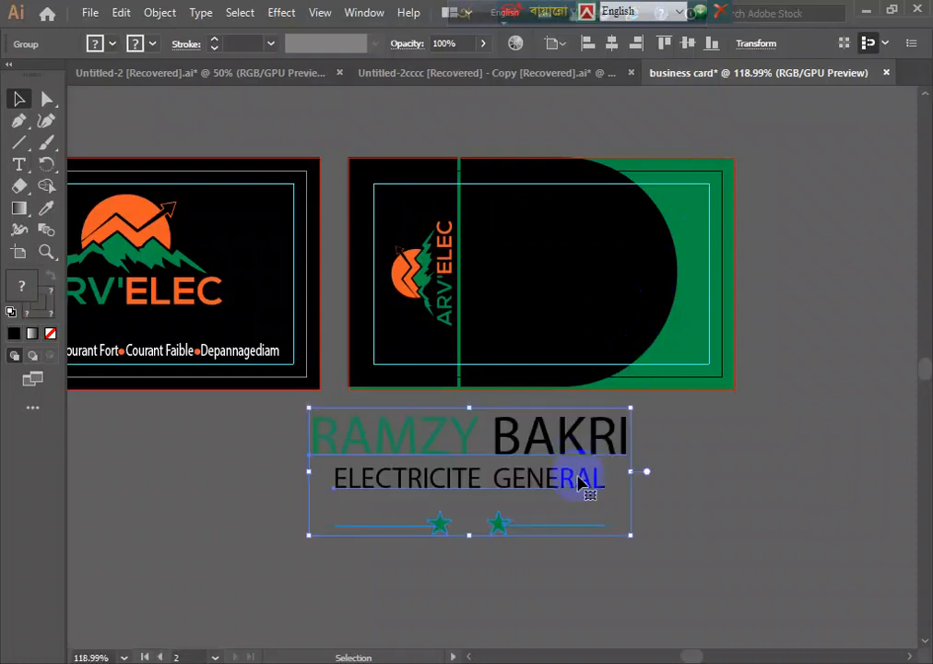
{"action": "left_click_drag", "start_coordinate": [304, 406], "coordinate": [423, 613]}
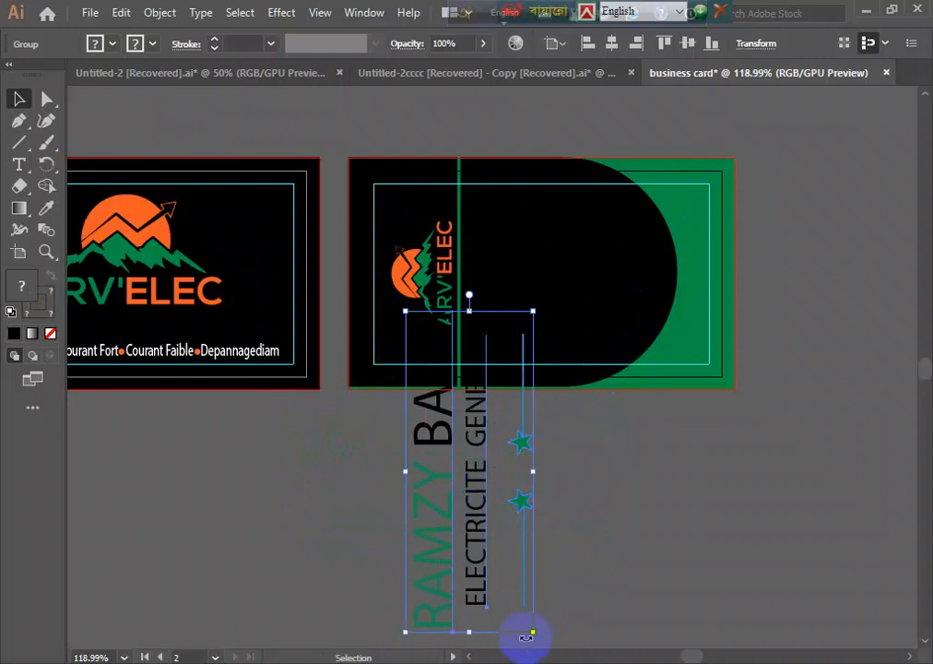
{"action": "left_click_drag", "start_coordinate": [532, 634], "coordinate": [511, 578]}
{"action": "left_click", "coordinate": [582, 551]}
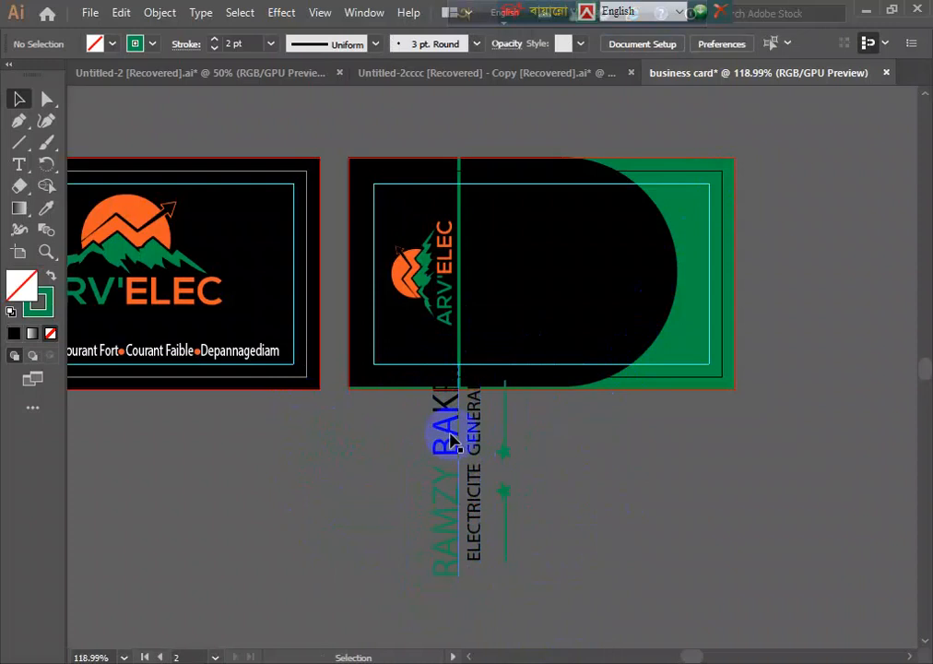
- Ungroup the name, title and star divider artwork and rotate it 90° clockwise back to horizontal below the second card side
{"action": "left_click", "coordinate": [458, 472]}
{"action": "right_click", "coordinate": [455, 448]}
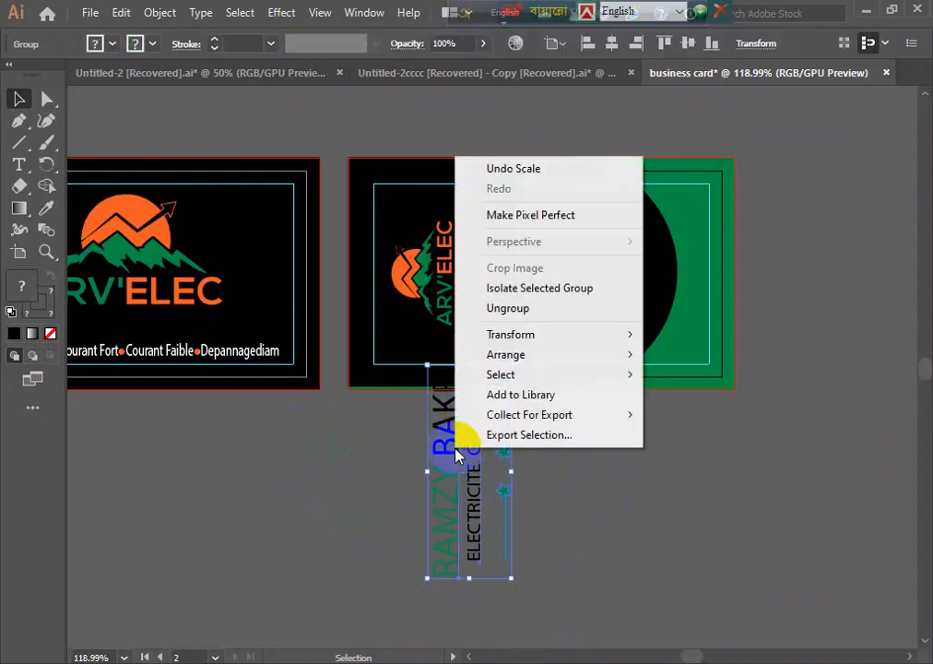
{"action": "left_click", "coordinate": [517, 310]}
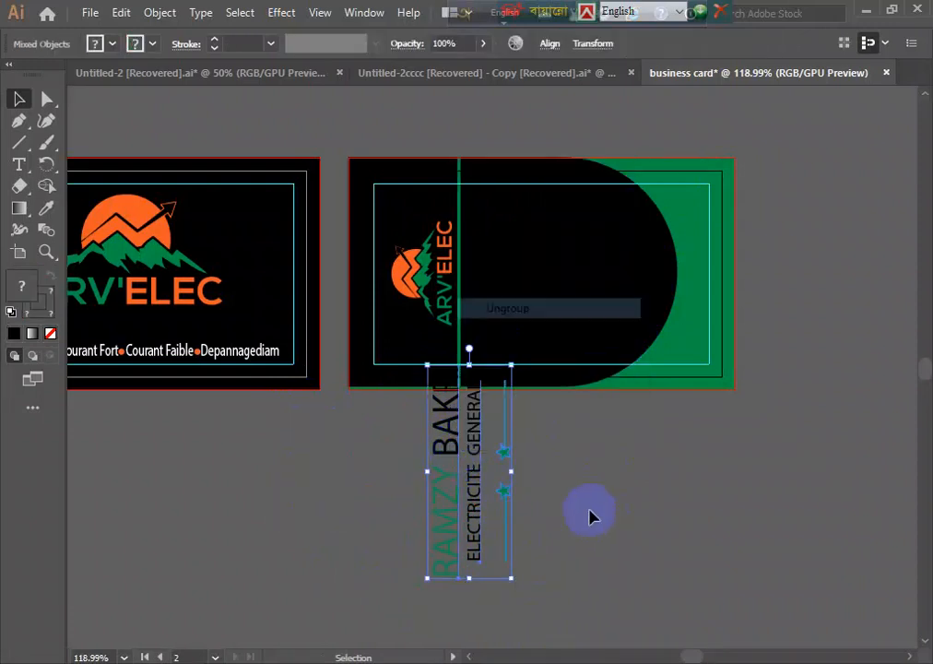
{"action": "left_click", "coordinate": [530, 437]}
{"action": "left_click", "coordinate": [17, 165]}
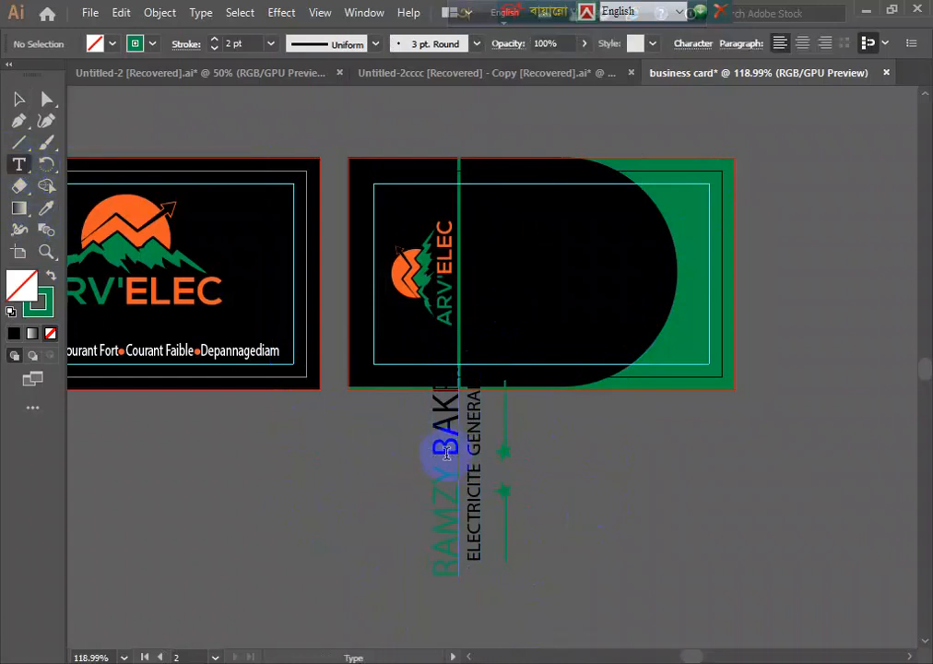
{"action": "left_click", "coordinate": [19, 99]}
{"action": "left_click", "coordinate": [484, 523]}
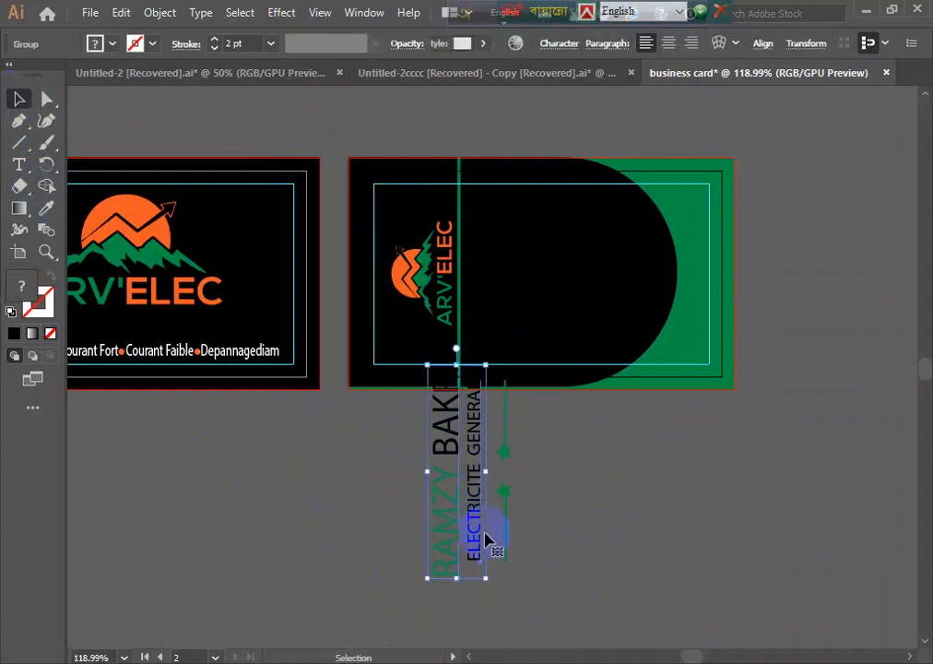
{"action": "left_click", "coordinate": [571, 465]}
{"action": "left_click_drag", "start_coordinate": [449, 559], "coordinate": [295, 468]}
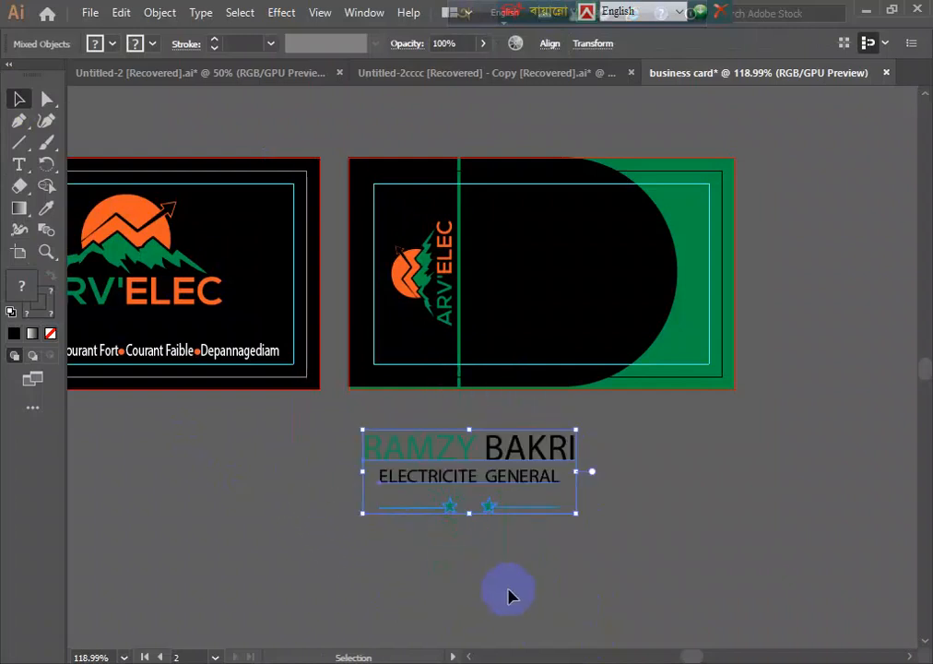
{"action": "left_click", "coordinate": [495, 593]}
- Recolor the black surname in the name line white
{"action": "left_click", "coordinate": [19, 164]}
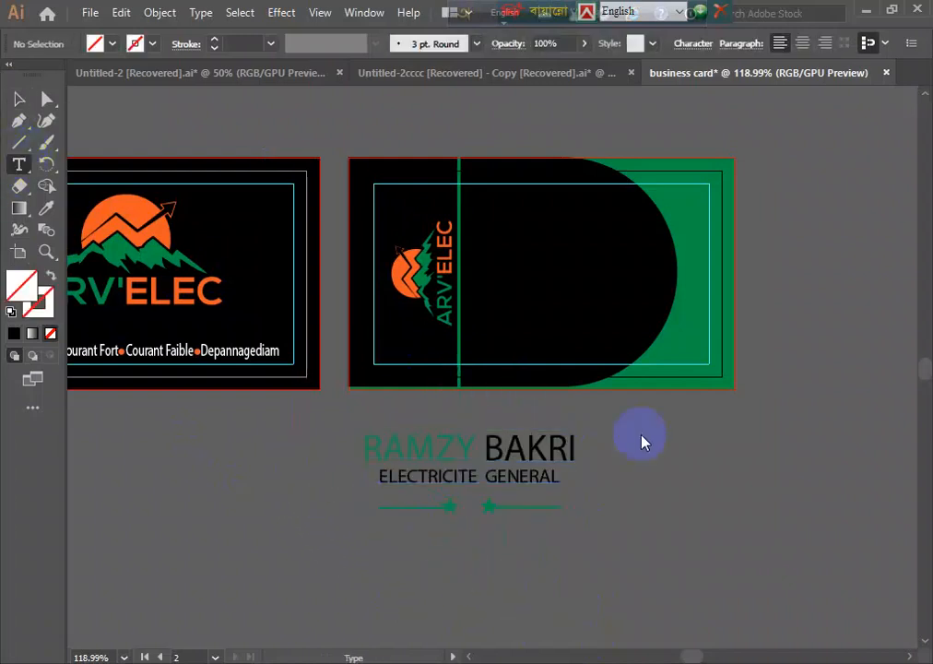
{"action": "left_click_drag", "start_coordinate": [486, 446], "coordinate": [645, 442]}
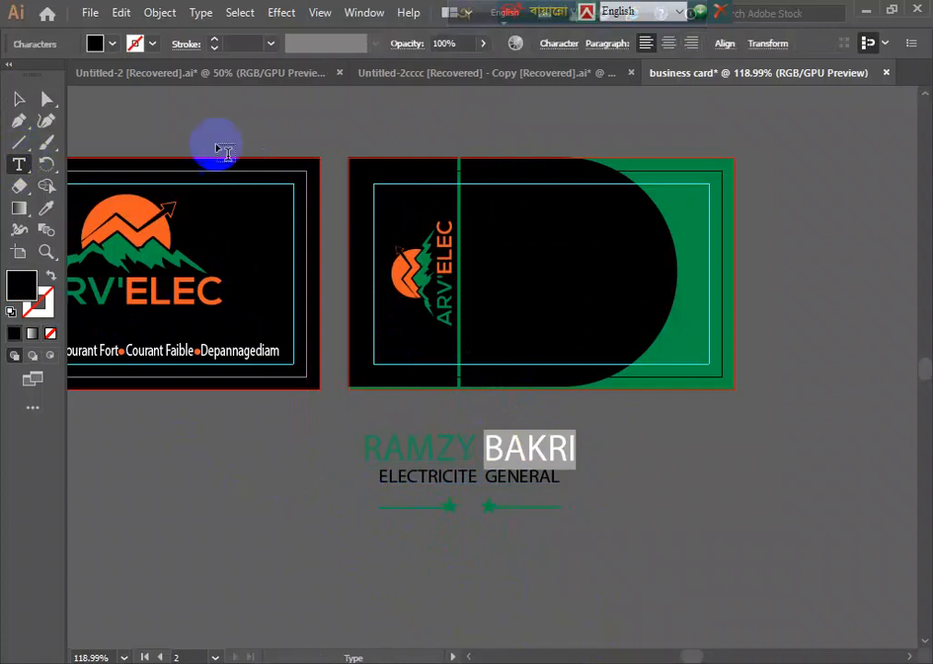
{"action": "left_click", "coordinate": [97, 45]}
{"action": "left_click", "coordinate": [28, 70]}
{"action": "left_click", "coordinate": [658, 478]}
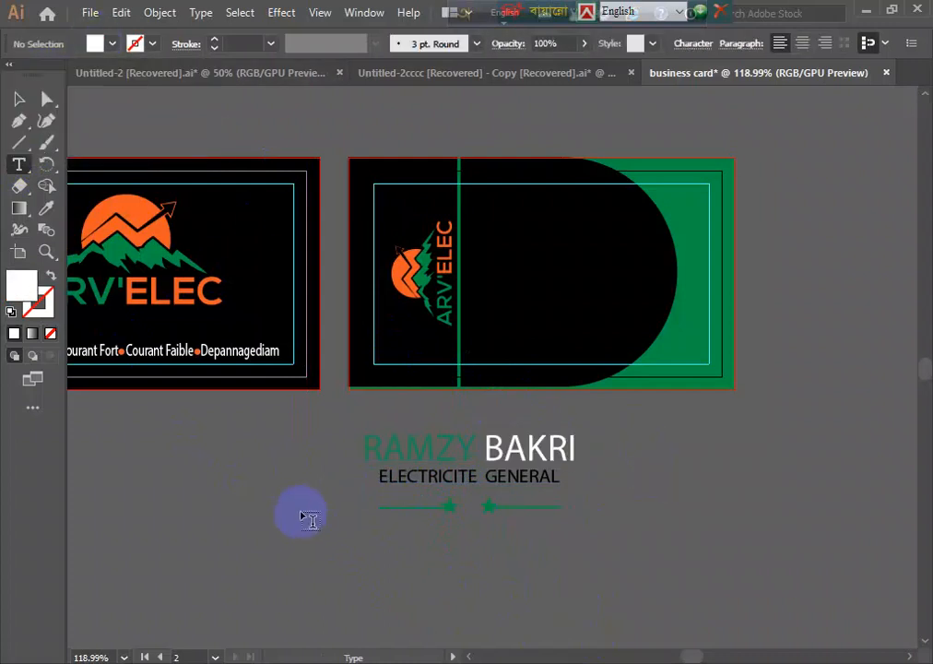
{"action": "left_click", "coordinate": [288, 465]}
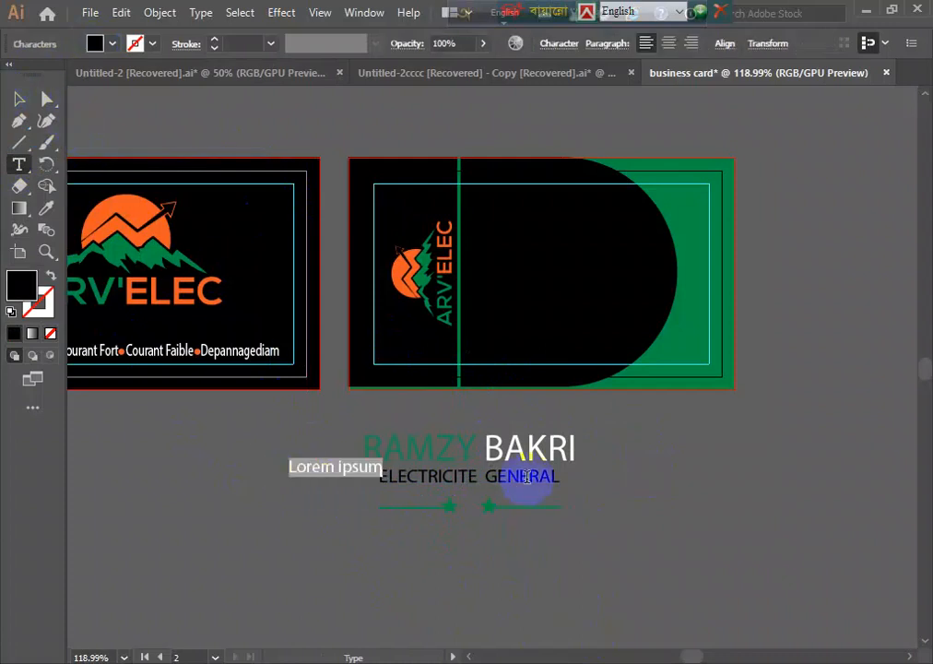
{"action": "key", "text": "BackSpace"}
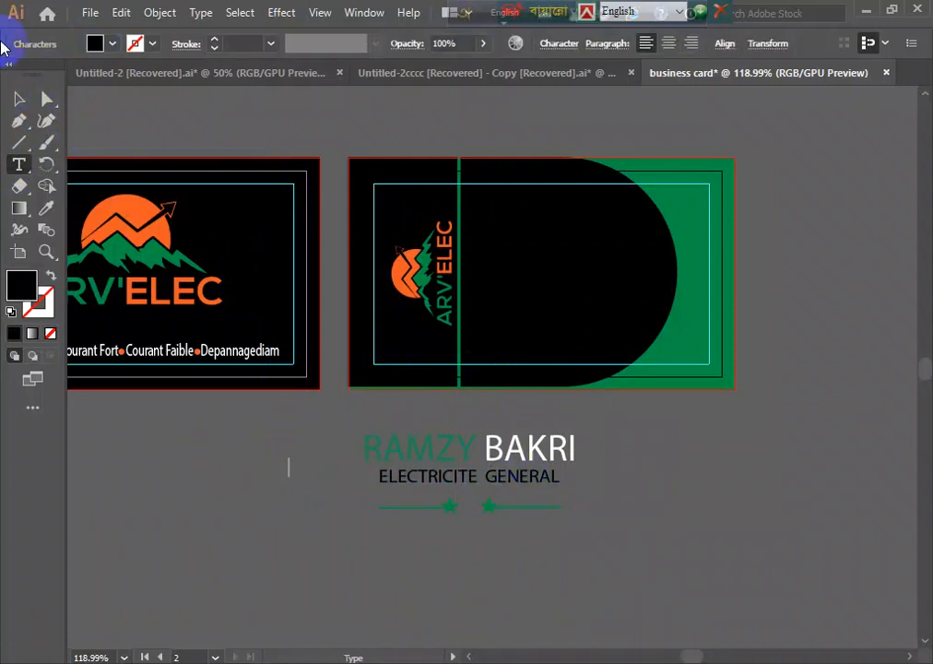
{"action": "left_click", "coordinate": [19, 98]}
{"action": "left_click", "coordinate": [205, 510]}
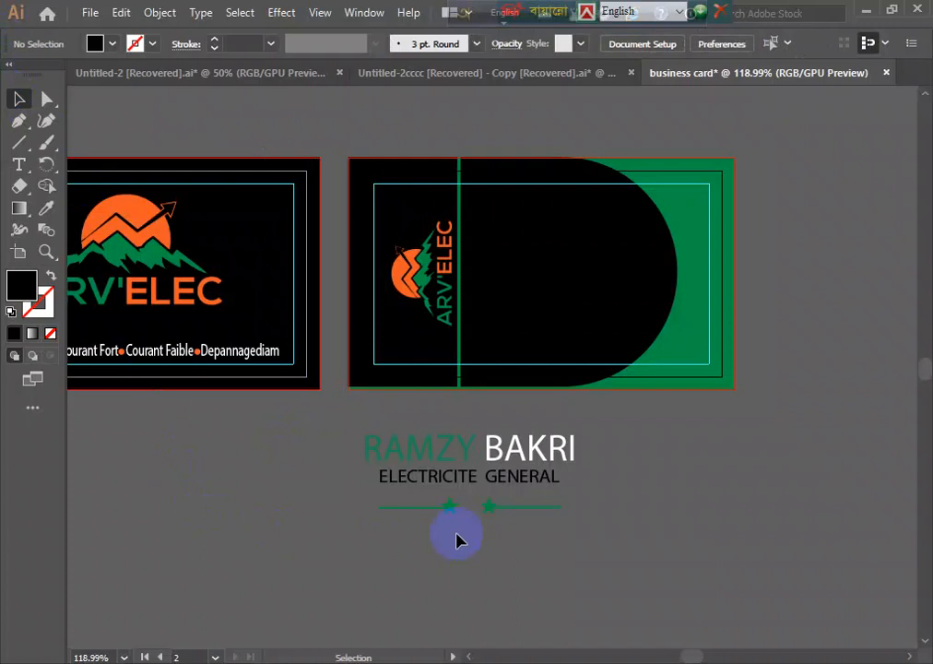
- Ungroup the name and title text lines and set the fill of ELECTRICITE GENERAL to white
{"action": "left_click", "coordinate": [471, 487]}
{"action": "right_click", "coordinate": [402, 445]}
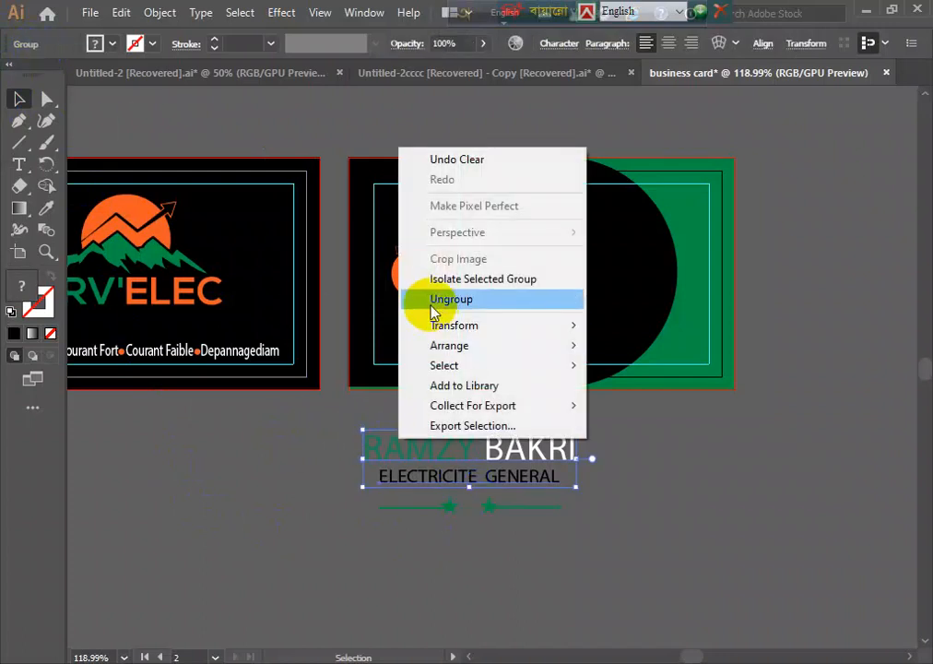
{"action": "left_click", "coordinate": [437, 298]}
{"action": "left_click", "coordinate": [346, 521]}
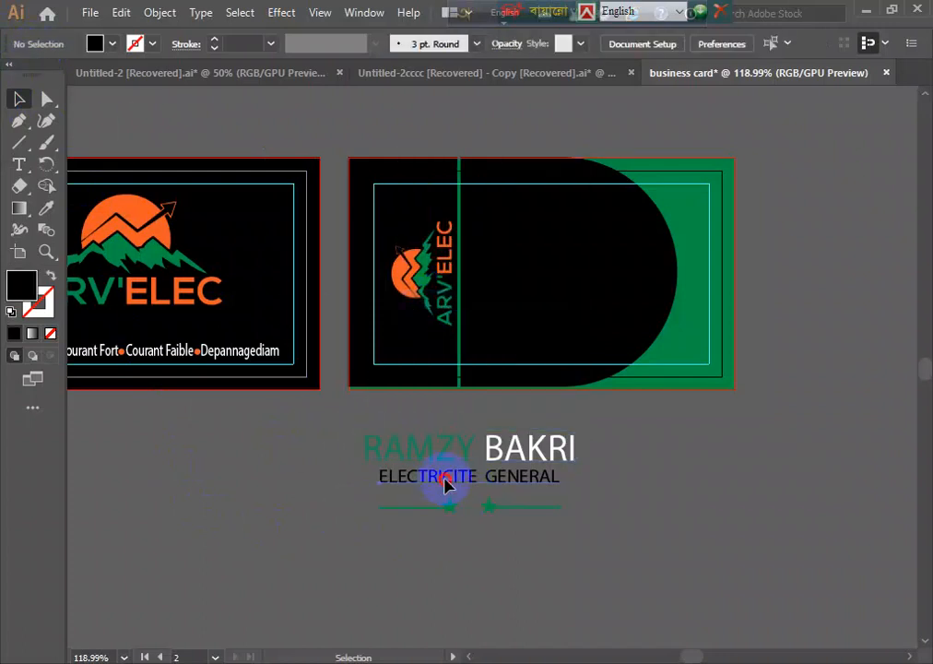
{"action": "left_click", "coordinate": [447, 486]}
{"action": "left_click", "coordinate": [95, 43]}
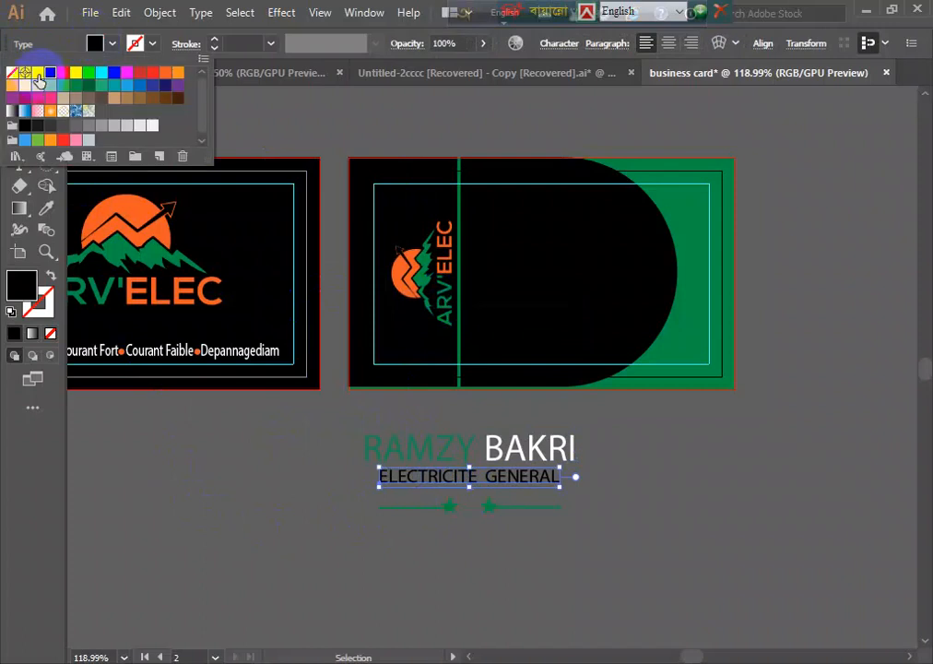
{"action": "left_click", "coordinate": [35, 73]}
{"action": "left_click", "coordinate": [274, 530]}
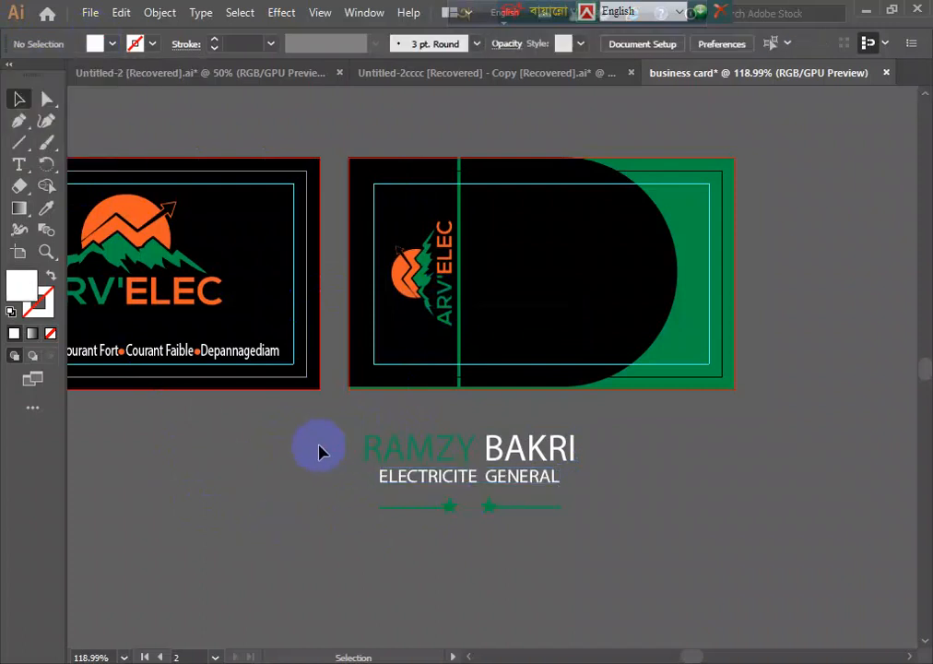
- Group the name line, ELECTRICITE GENERAL and the star divider together
{"action": "left_click_drag", "start_coordinate": [429, 508], "coordinate": [619, 553]}
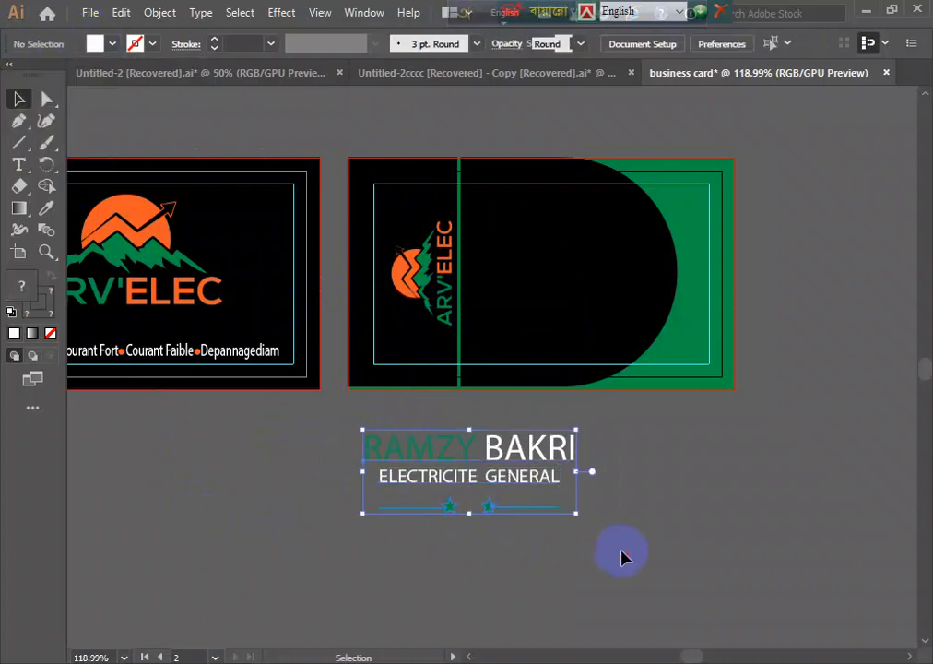
{"action": "right_click", "coordinate": [541, 417]}
{"action": "left_click", "coordinate": [566, 277]}
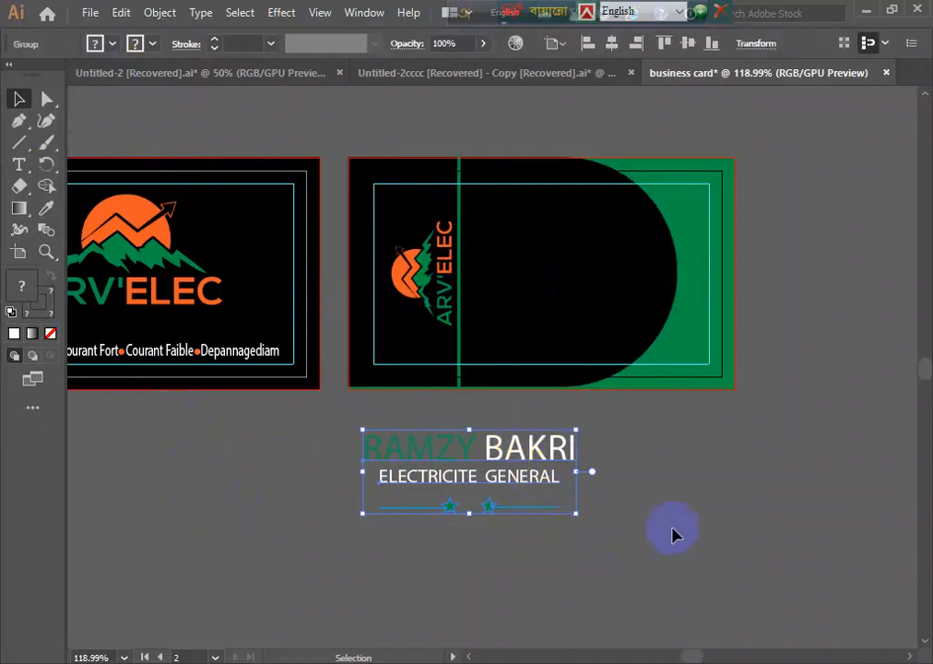
{"action": "left_click", "coordinate": [263, 445]}
- Rotate the name group 90° counterclockwise, scale it down and place it on the second card side just right of the green line
{"action": "left_click", "coordinate": [446, 470]}
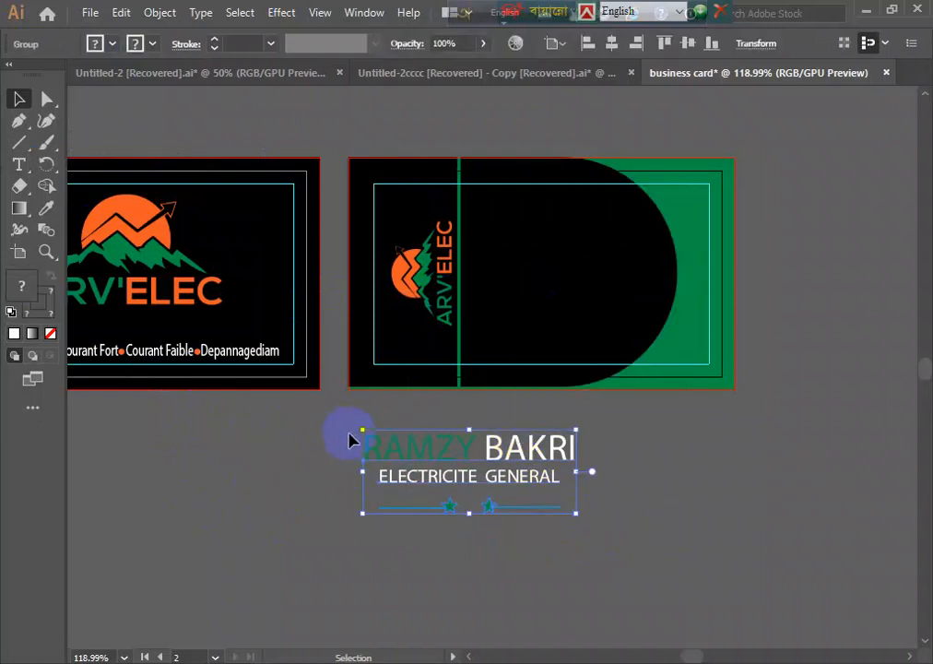
{"action": "left_click_drag", "start_coordinate": [356, 429], "coordinate": [440, 613]}
{"action": "left_click_drag", "start_coordinate": [475, 454], "coordinate": [526, 254]}
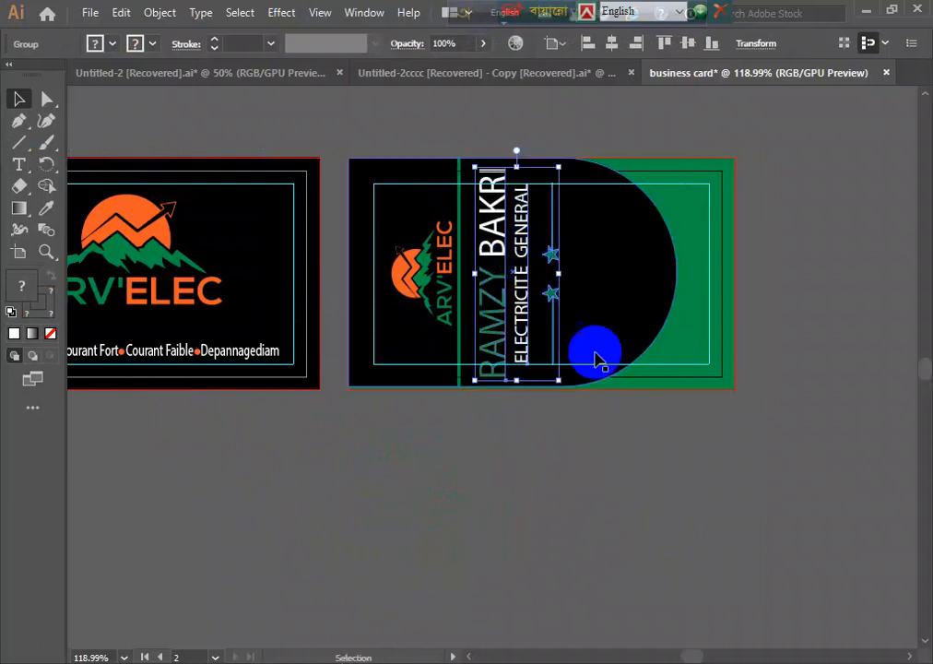
{"action": "left_click_drag", "start_coordinate": [557, 380], "coordinate": [567, 344]}
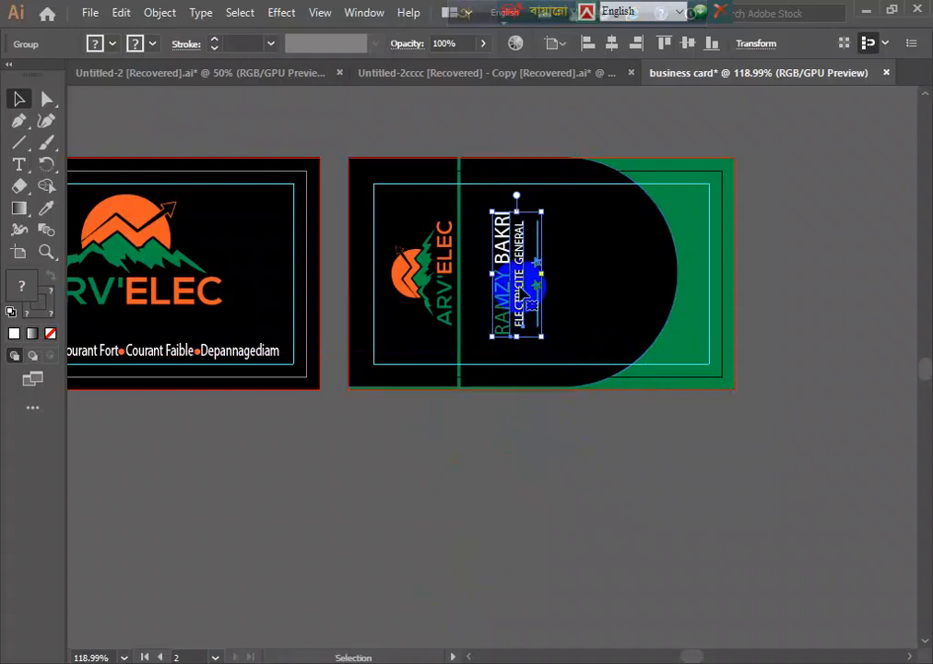
{"action": "left_click_drag", "start_coordinate": [520, 291], "coordinate": [499, 286]}
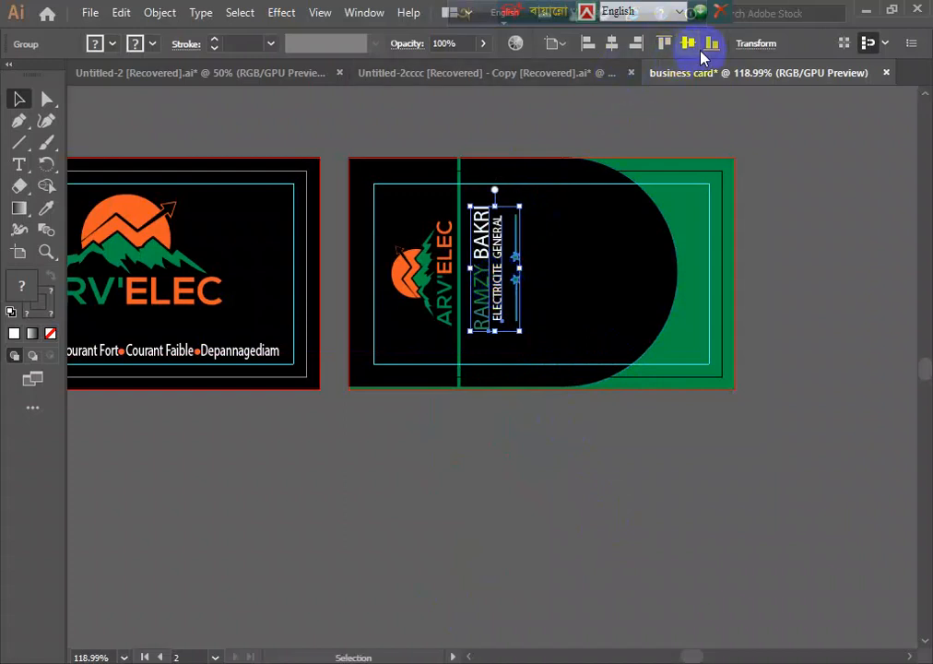
- Center the rotated name group vertically on the card and nudge it slightly away from the green line
{"action": "left_click", "coordinate": [365, 14]}
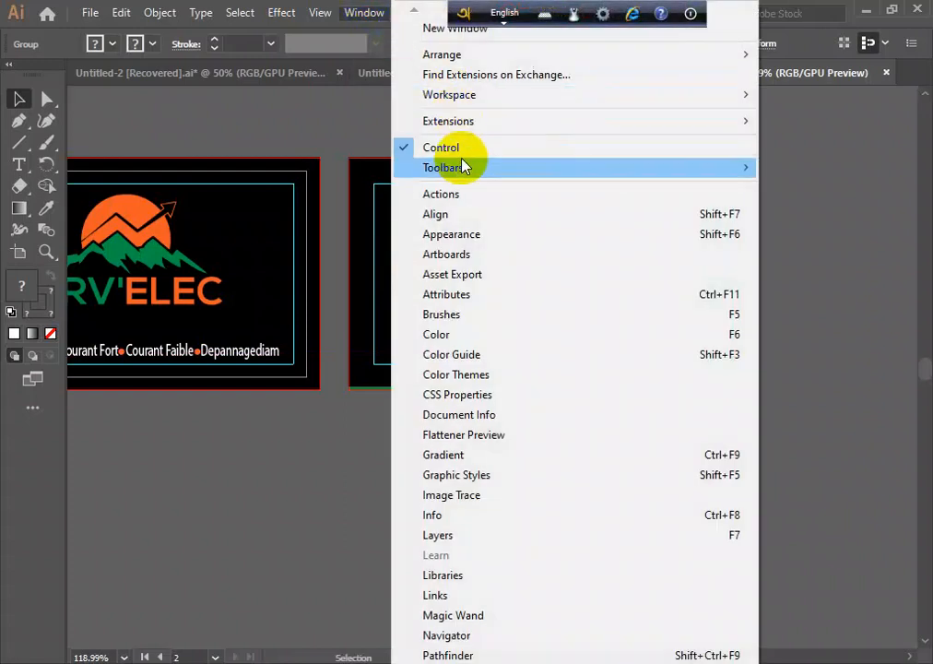
{"action": "left_click", "coordinate": [435, 214]}
{"action": "left_click", "coordinate": [772, 187]}
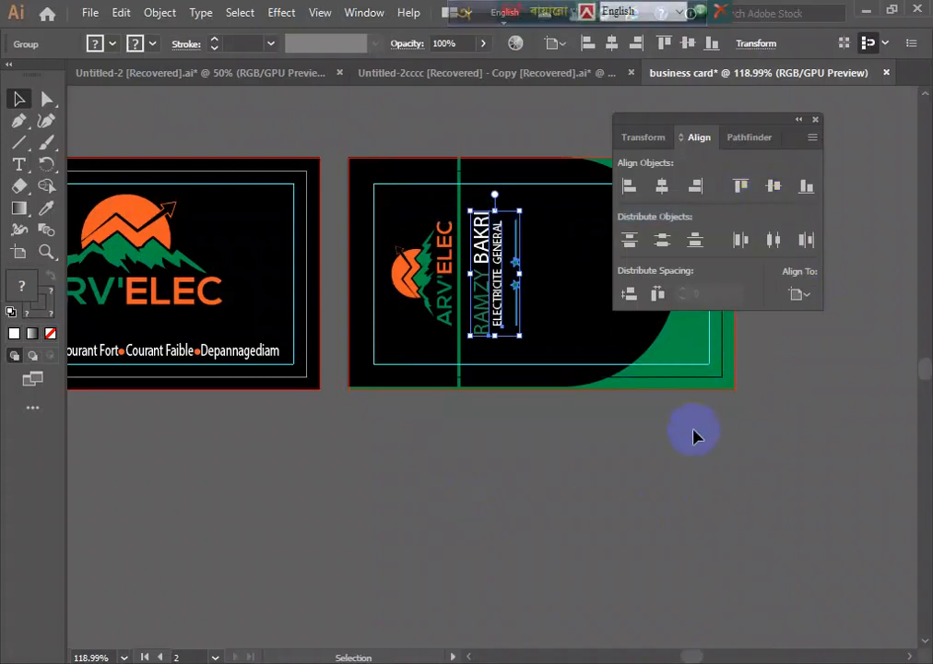
{"action": "key", "text": "Right"}
{"action": "key", "text": "Right"}
{"action": "key", "text": "Right"}
{"action": "key", "text": "Right"}
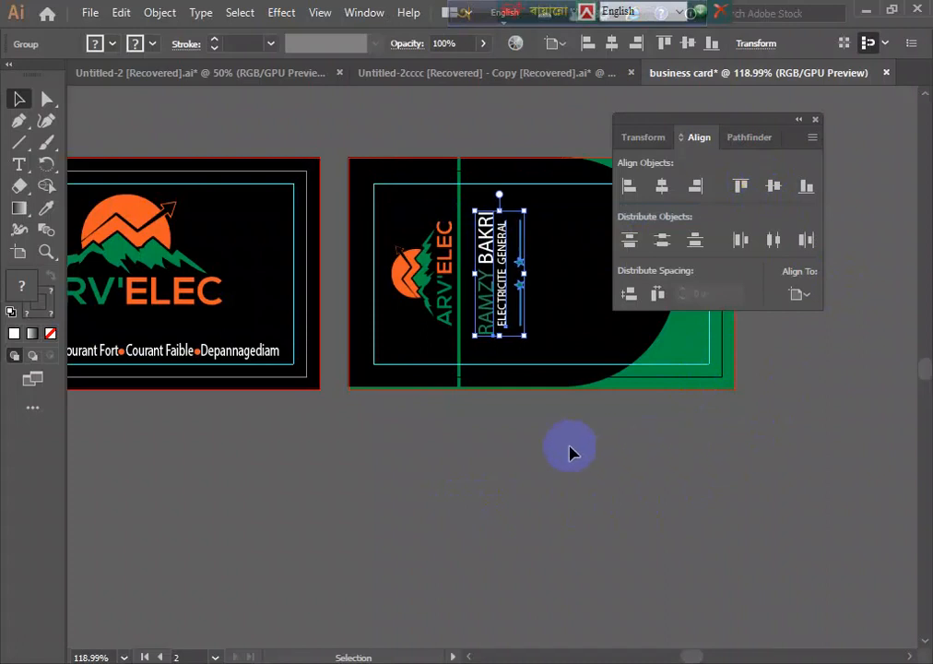
{"action": "left_click", "coordinate": [539, 465]}
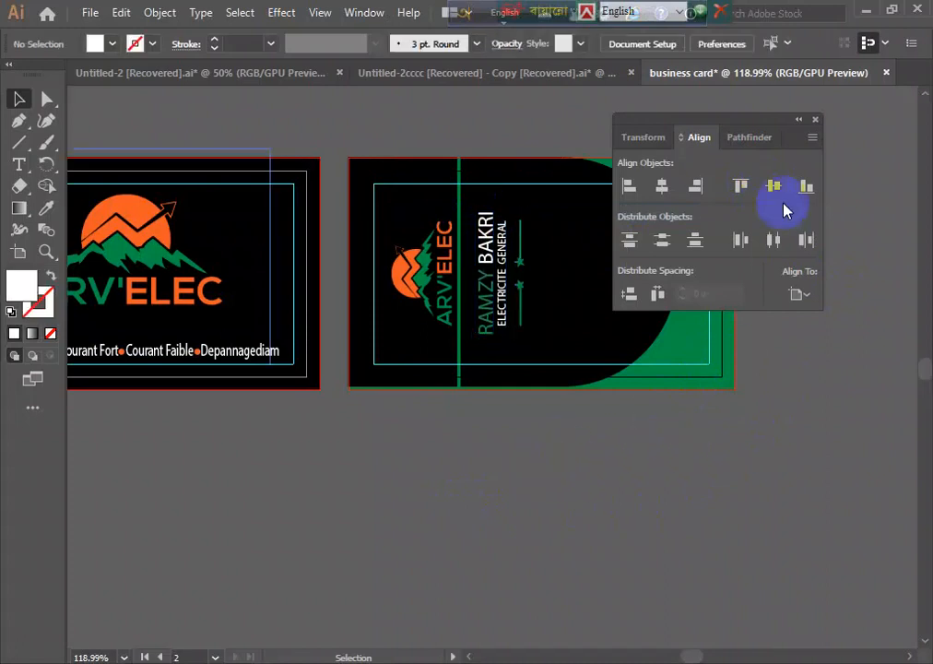
{"action": "left_click", "coordinate": [817, 122]}
- Copy the phone and mail lines with their round icons from Untitled-2 to the business card document, below the second card side
{"action": "left_click", "coordinate": [155, 74]}
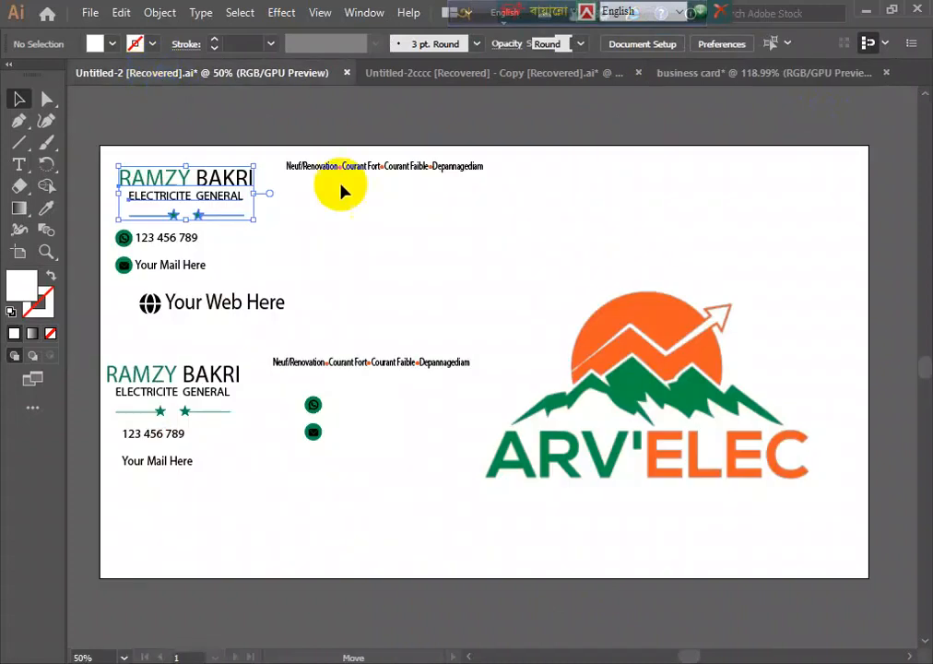
{"action": "left_click", "coordinate": [220, 373]}
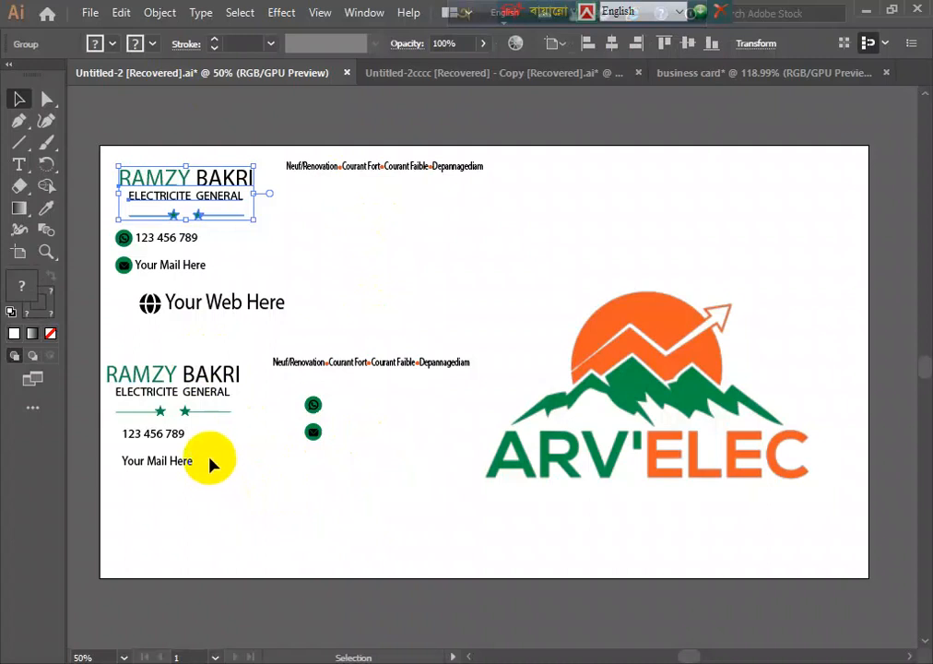
{"action": "left_click_drag", "start_coordinate": [226, 235], "coordinate": [111, 267]}
{"action": "left_click_drag", "start_coordinate": [170, 238], "coordinate": [541, 481]}
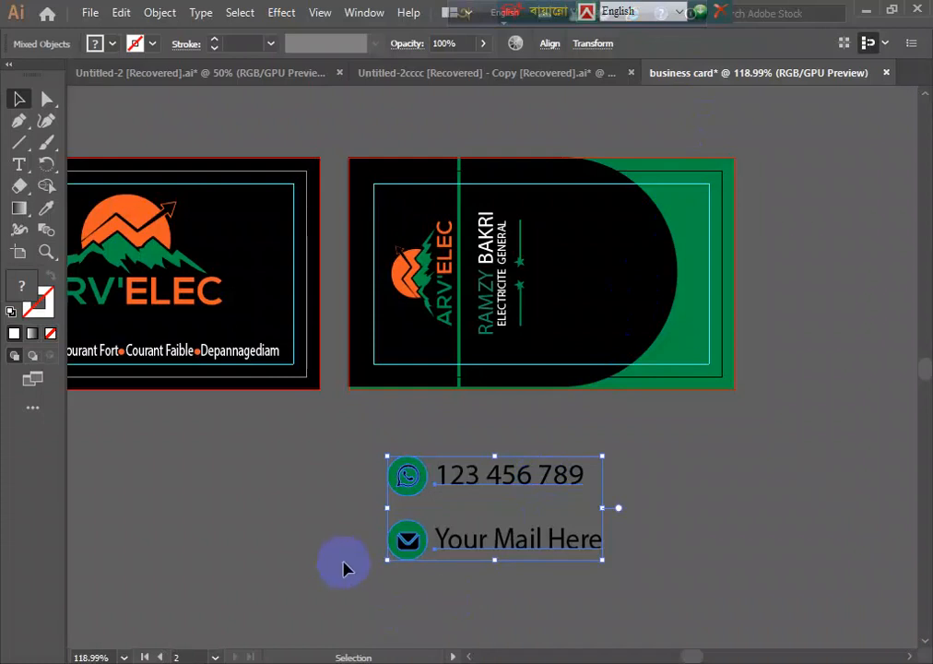
{"action": "left_click", "coordinate": [480, 604]}
- Try to reduce the font size of the phone and mail text lines in small increments, and undo the change
{"action": "left_click_drag", "start_coordinate": [615, 450], "coordinate": [512, 577]}
{"action": "left_click", "coordinate": [544, 44]}
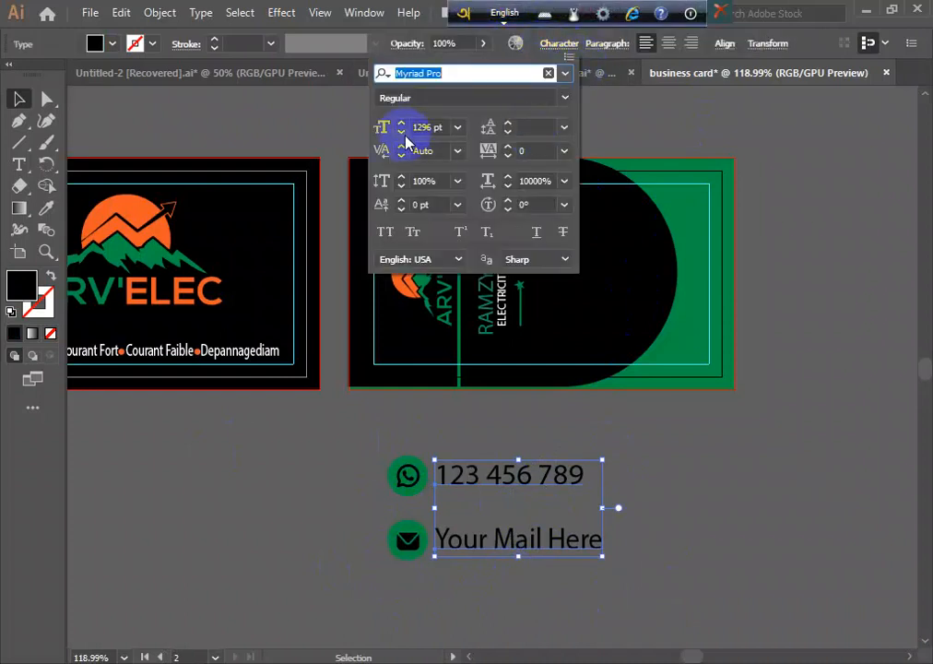
{"action": "left_click", "coordinate": [400, 132]}
{"action": "left_click", "coordinate": [400, 132]}
{"action": "left_click", "coordinate": [400, 132]}
{"action": "left_click", "coordinate": [400, 132]}
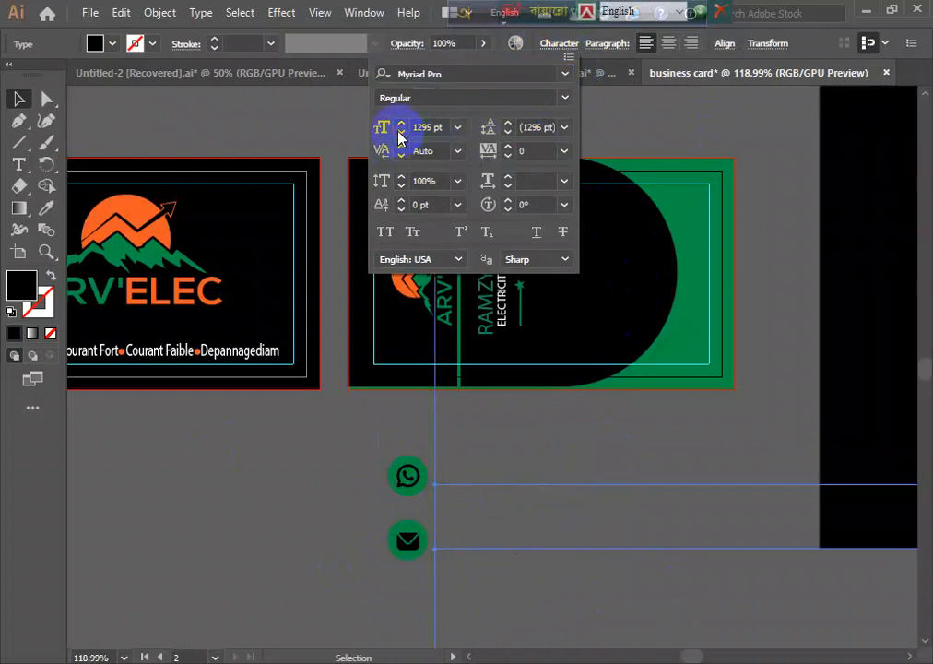
{"action": "left_click", "coordinate": [400, 132]}
{"action": "left_click", "coordinate": [400, 132]}
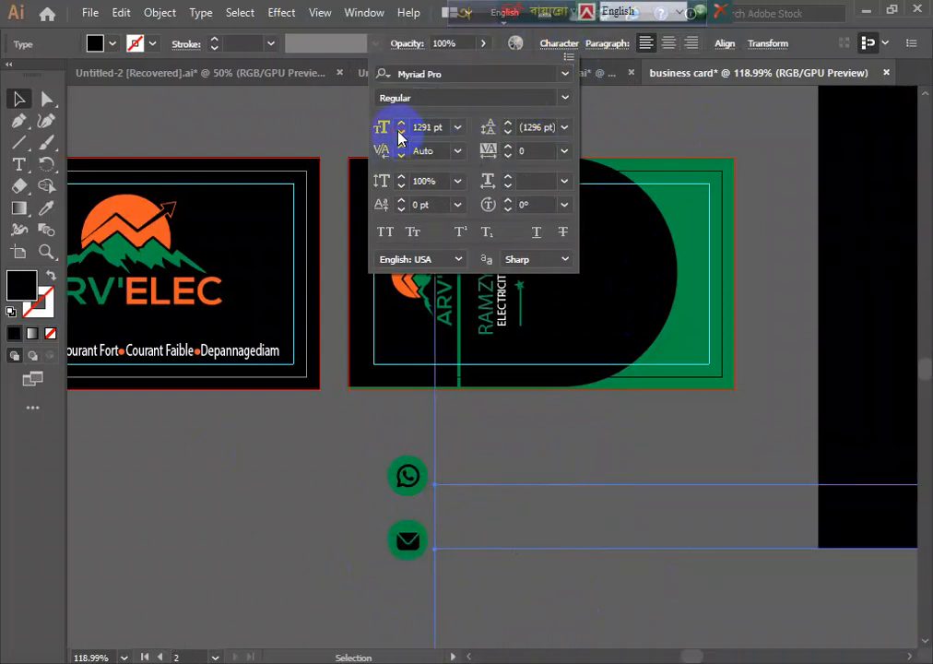
{"action": "key", "text": "Escape"}
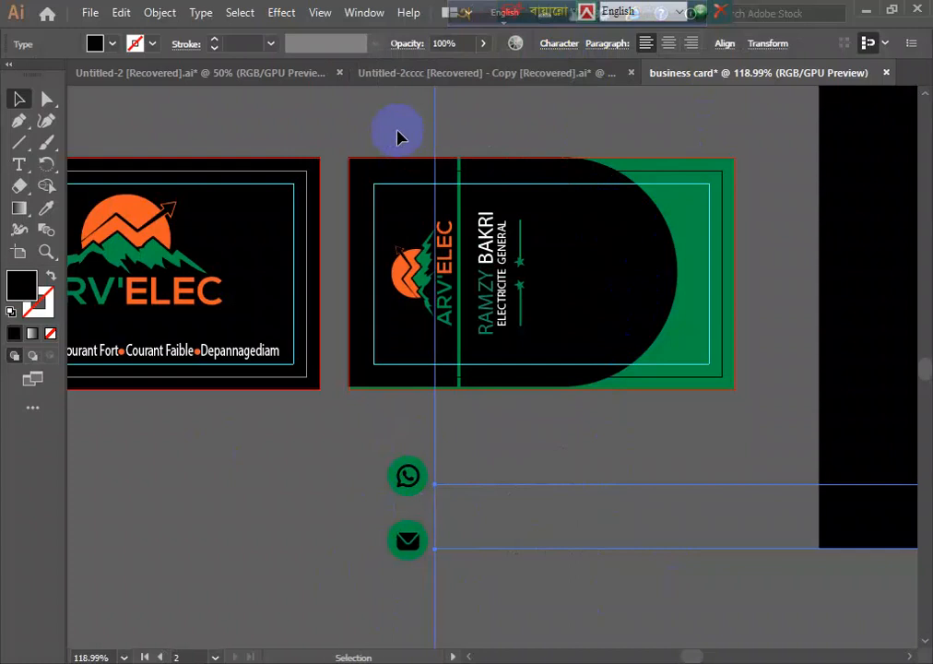
{"action": "key", "text": "ctrl+z"}
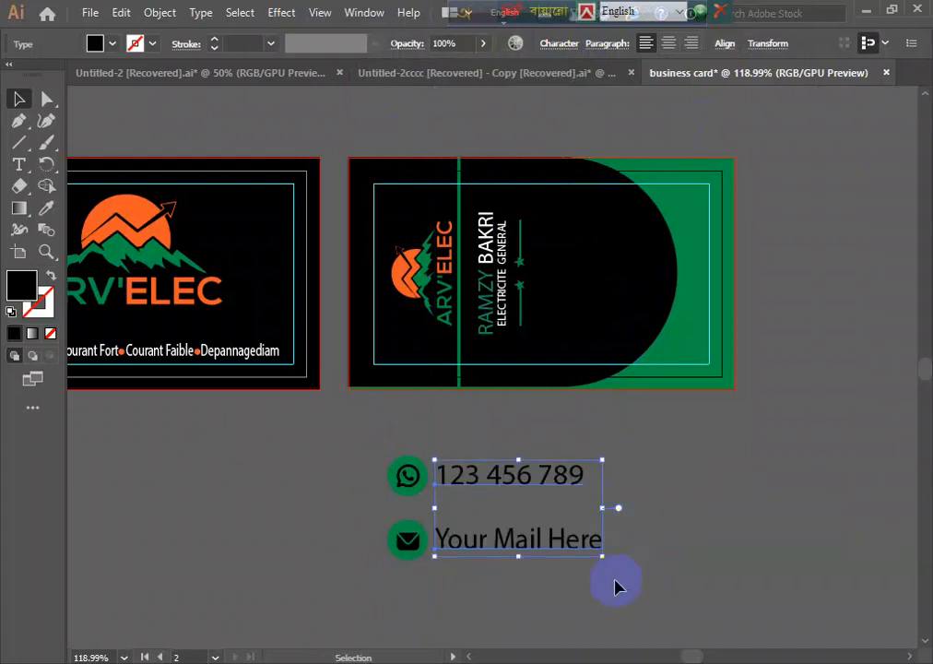
- Scale down the phone and mail text lines around their center, and scale down their two round icons to match
{"action": "left_click_drag", "start_coordinate": [605, 560], "coordinate": [573, 540]}
{"action": "left_click", "coordinate": [372, 519]}
{"action": "left_click_drag", "start_coordinate": [373, 519], "coordinate": [427, 544]}
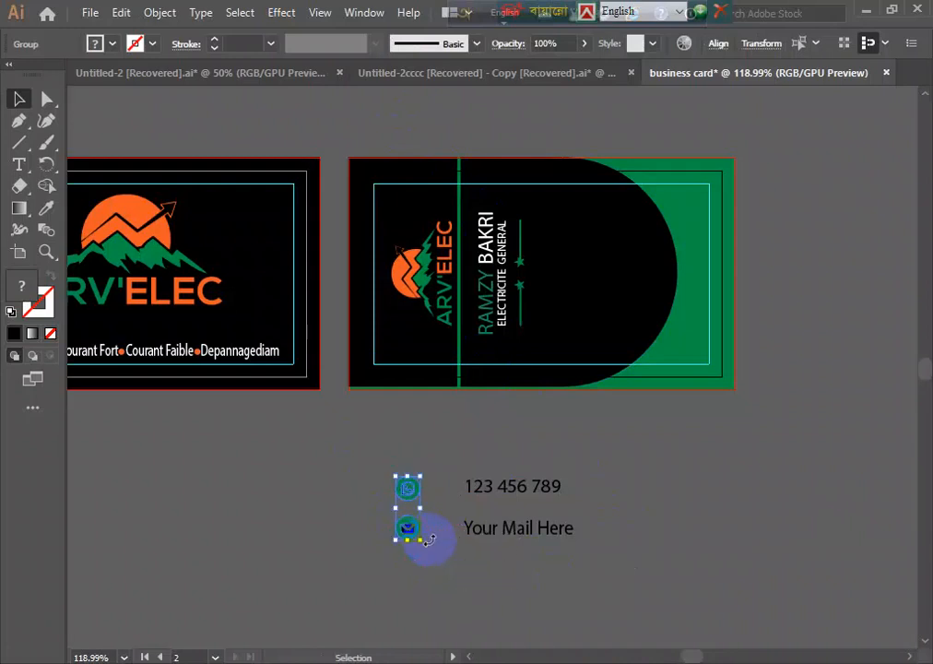
{"action": "left_click", "coordinate": [433, 554]}
- Move the WhatsApp and mail icons horizontally closer to their text lines
{"action": "left_click", "coordinate": [414, 500]}
{"action": "left_click_drag", "start_coordinate": [414, 501], "coordinate": [443, 500]}
{"action": "left_click", "coordinate": [443, 557]}
{"action": "left_click", "coordinate": [437, 496]}
{"action": "left_click", "coordinate": [373, 477]}
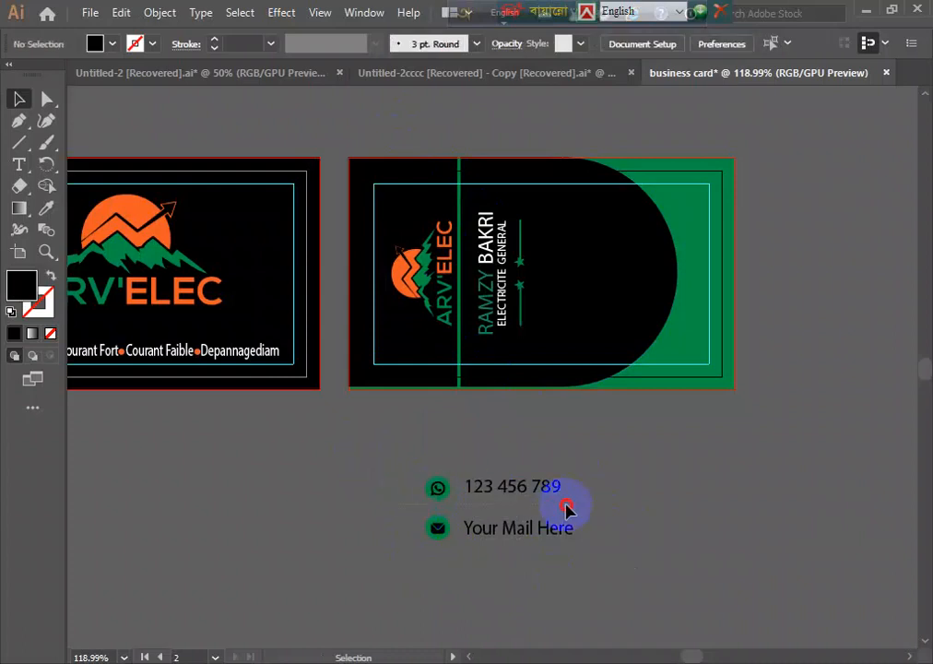
- Select the WhatsApp icon with the phone number and align both to the artboard's vertical center
{"action": "left_click_drag", "start_coordinate": [559, 510], "coordinate": [560, 510]}
{"action": "left_click", "coordinate": [548, 44]}
{"action": "left_click", "coordinate": [510, 96]}
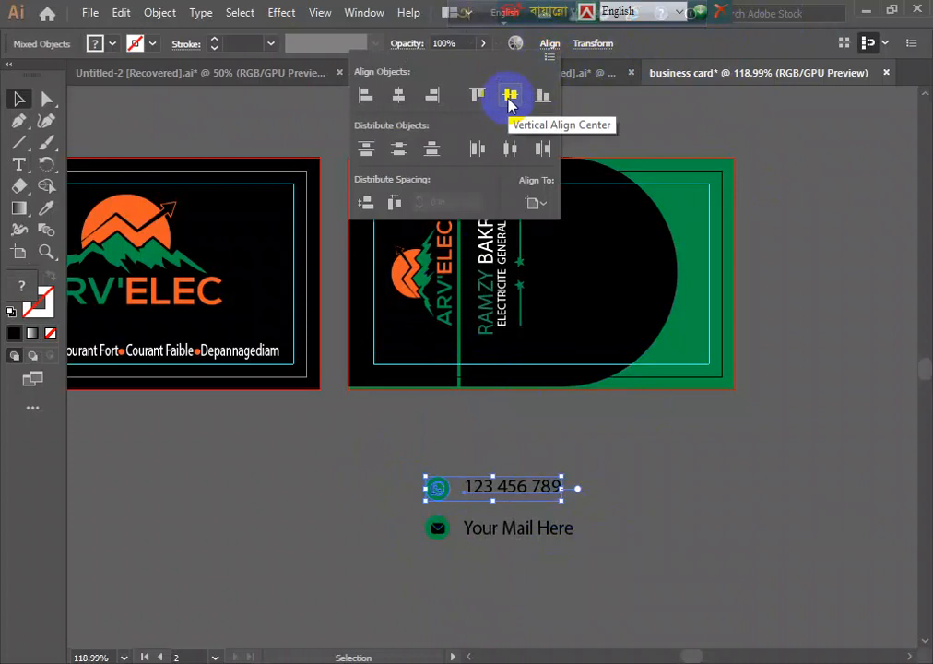
{"action": "left_click", "coordinate": [510, 98]}
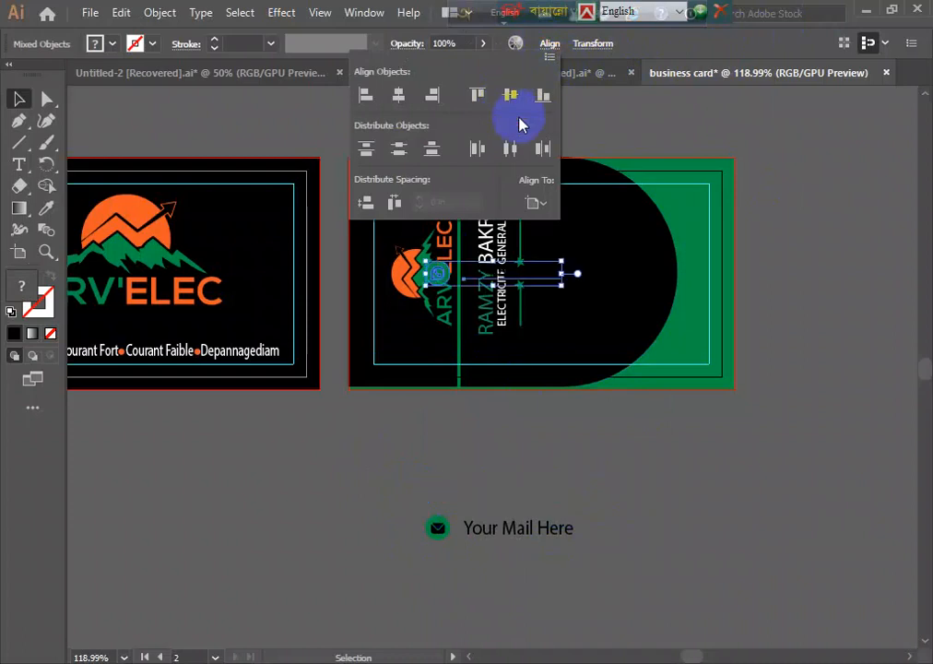
- Set the alignment reference to the selection and move the phone line with its icon back below the second card side
{"action": "left_click", "coordinate": [536, 203]}
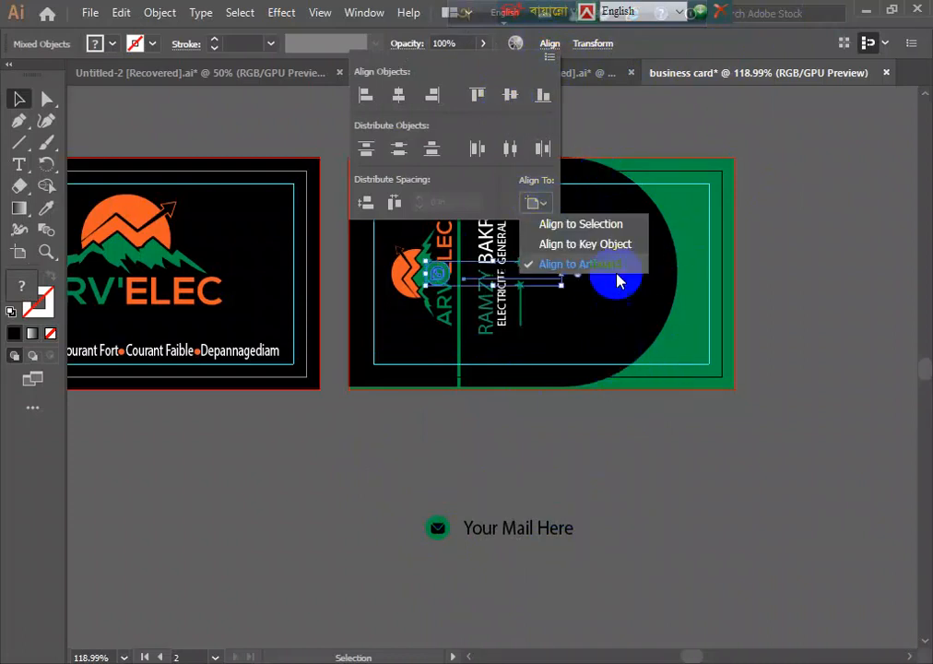
{"action": "left_click", "coordinate": [590, 225]}
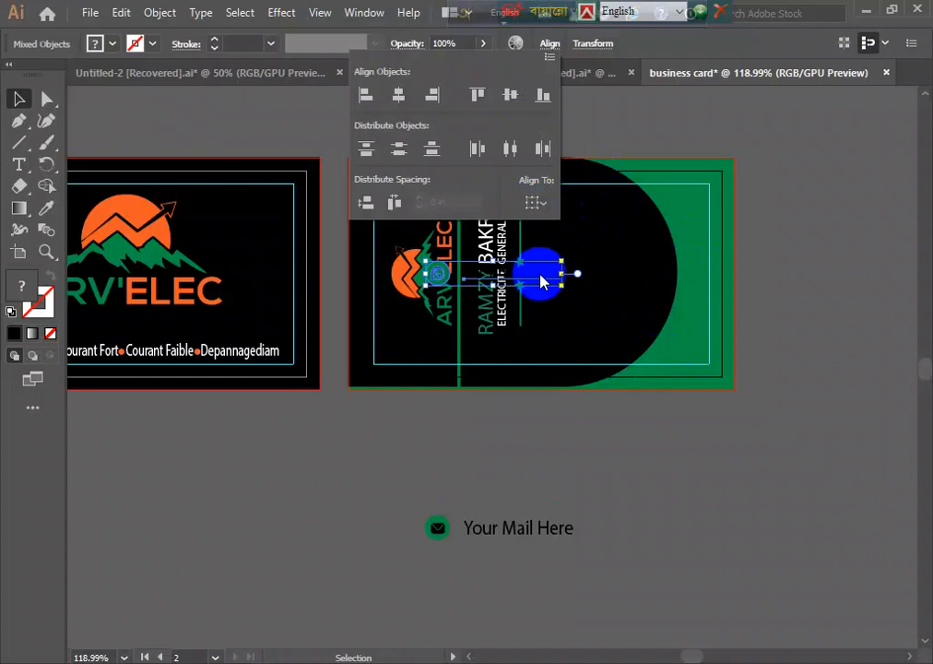
{"action": "left_click", "coordinate": [565, 422]}
{"action": "left_click_drag", "start_coordinate": [540, 282], "coordinate": [541, 453]}
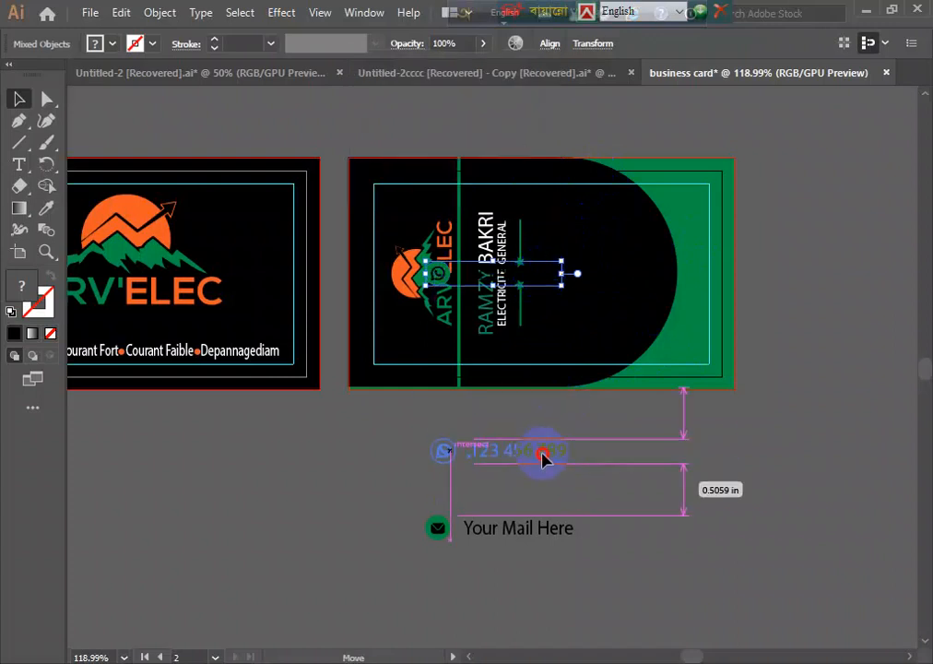
{"action": "left_click", "coordinate": [551, 45]}
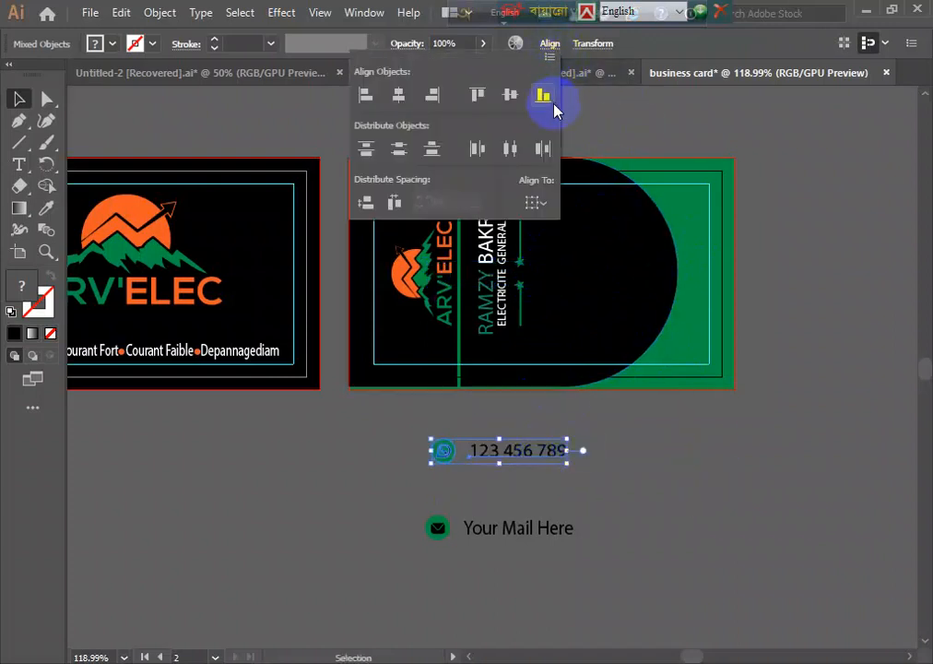
{"action": "left_click", "coordinate": [682, 560]}
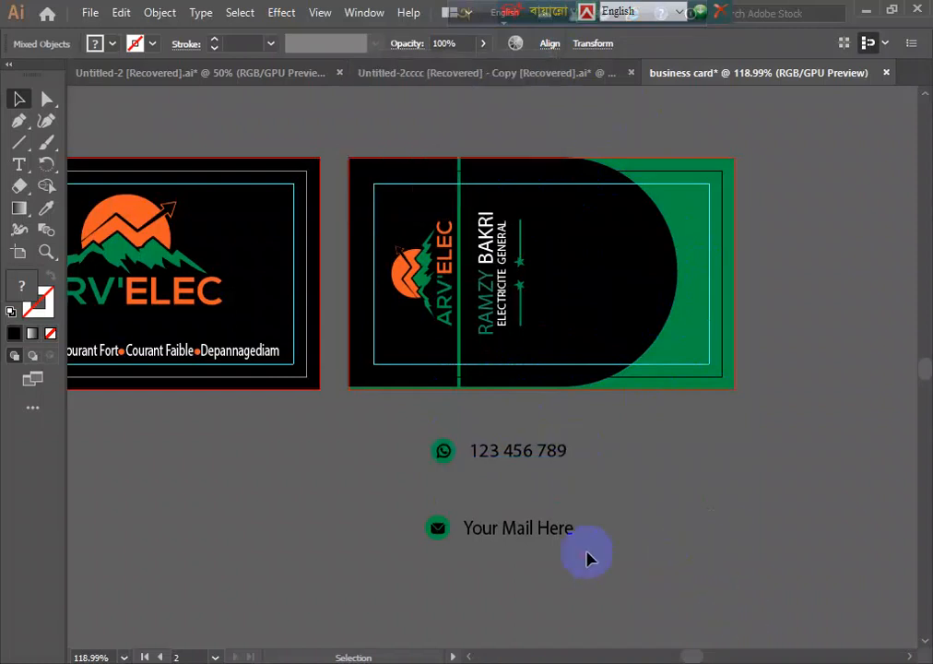
- Align the mail icon and the "Your Mail Here" text to their common vertical center
{"action": "left_click", "coordinate": [420, 525]}
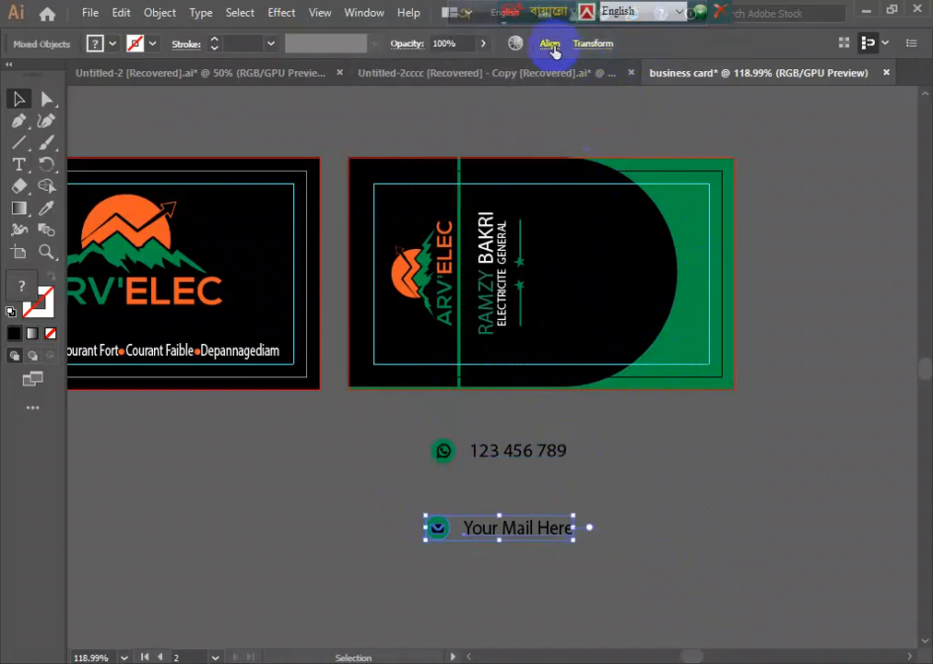
{"action": "left_click", "coordinate": [554, 48]}
{"action": "left_click", "coordinate": [514, 96]}
{"action": "left_click", "coordinate": [649, 502]}
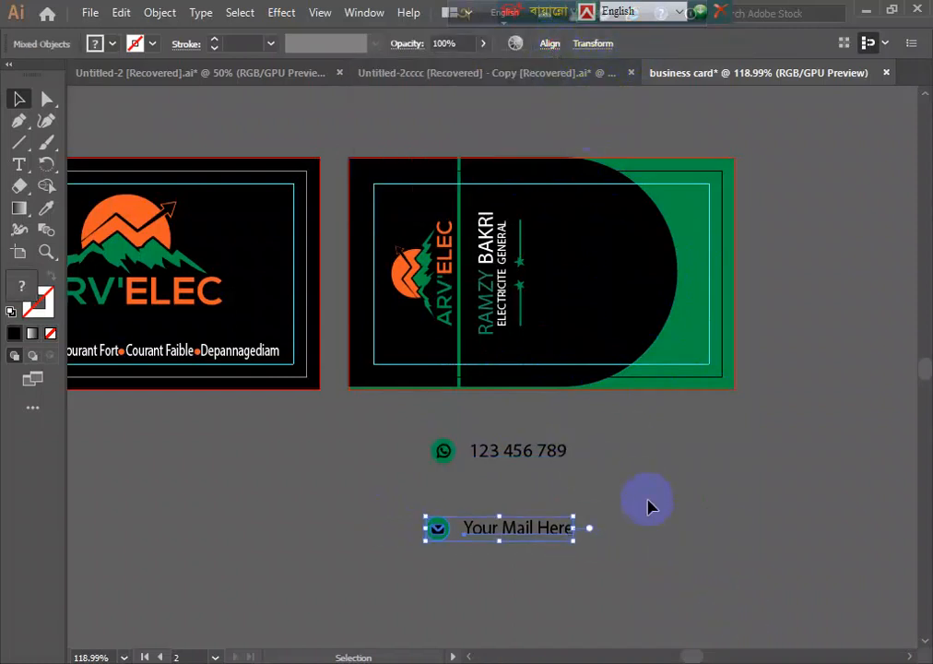
- Nudge the mail line with its icon upward in small increments, closer to the phone line
{"action": "left_click", "coordinate": [519, 533]}
{"action": "key", "text": "Up"}
{"action": "key", "text": "Up"}
{"action": "key", "text": "Up"}
{"action": "key", "text": "Up"}
{"action": "key", "text": "Up"}
{"action": "key", "text": "Up"}
{"action": "key", "text": "Up"}
{"action": "key", "text": "Up"}
{"action": "key", "text": "Up"}
{"action": "key", "text": "Up"}
{"action": "key", "text": "Up"}
{"action": "key", "text": "Up"}
{"action": "key", "text": "Up"}
{"action": "key", "text": "Up"}
{"action": "key", "text": "Up"}
{"action": "key", "text": "Up"}
{"action": "key", "text": "Up"}
{"action": "key", "text": "Up"}
{"action": "key", "text": "Up"}
{"action": "key", "text": "Up"}
{"action": "left_click", "coordinate": [447, 526]}
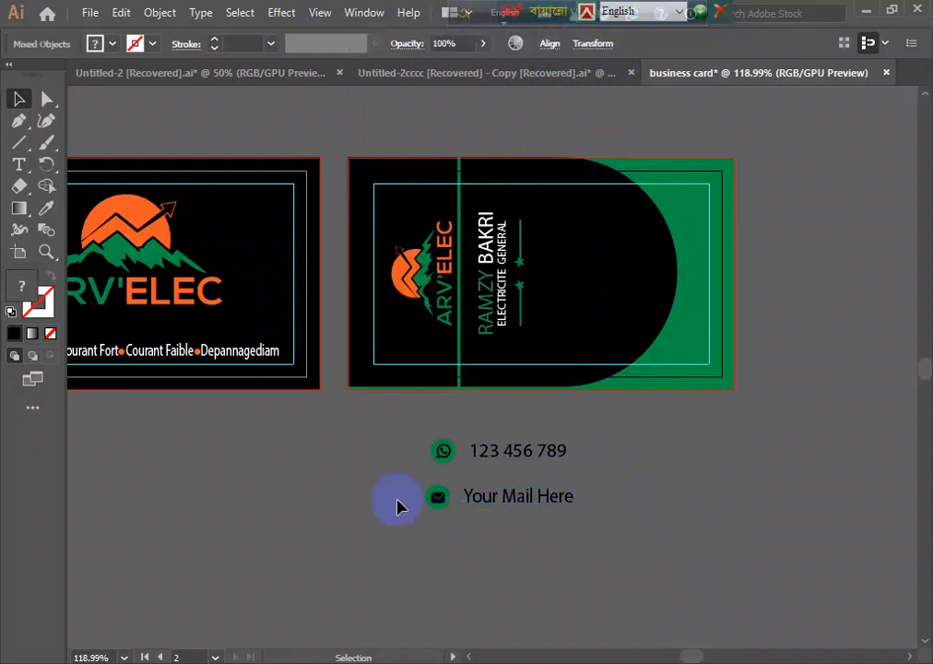
- Align the WhatsApp and mail icons to their horizontal center so they form one column
{"action": "left_click_drag", "start_coordinate": [402, 428], "coordinate": [450, 504]}
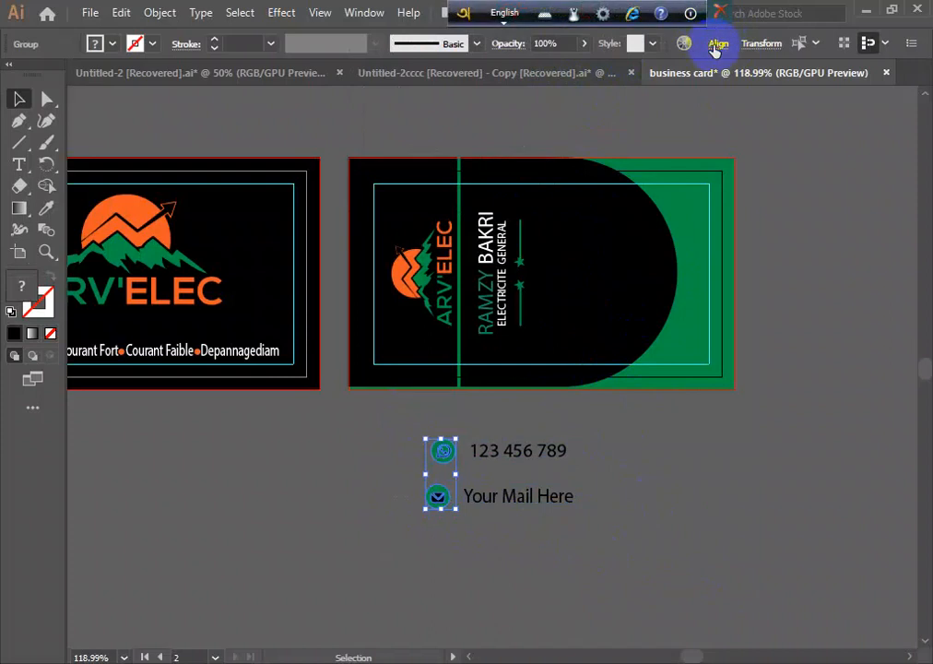
{"action": "left_click", "coordinate": [716, 45]}
{"action": "left_click", "coordinate": [566, 94]}
{"action": "left_click", "coordinate": [566, 147]}
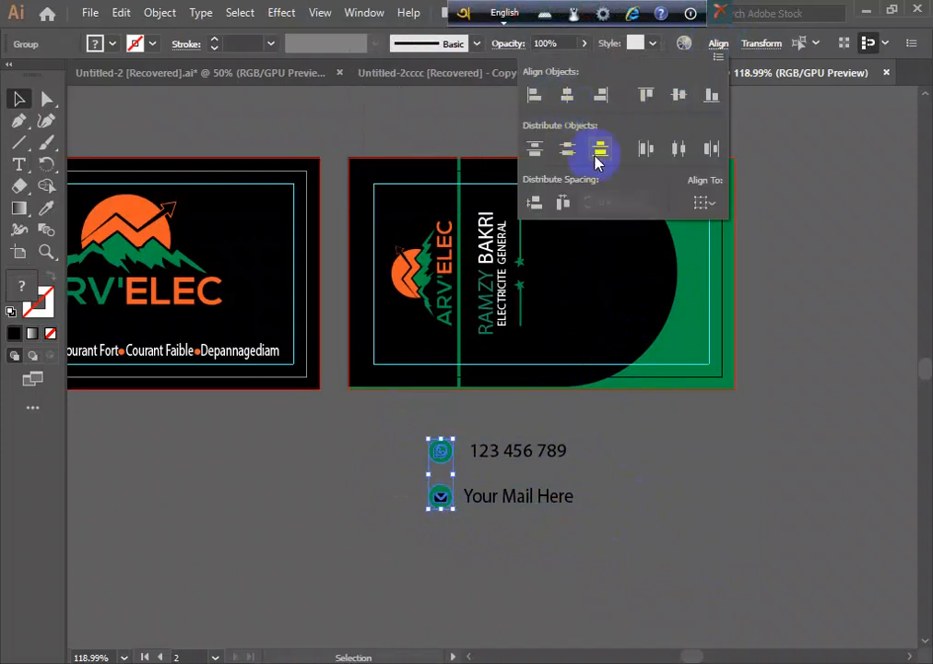
{"action": "left_click", "coordinate": [600, 316]}
{"action": "left_click", "coordinate": [640, 569]}
- Align the phone number and mail text lines to their left edges
{"action": "left_click", "coordinate": [512, 450]}
{"action": "left_click", "coordinate": [530, 495], "text": "shift"}
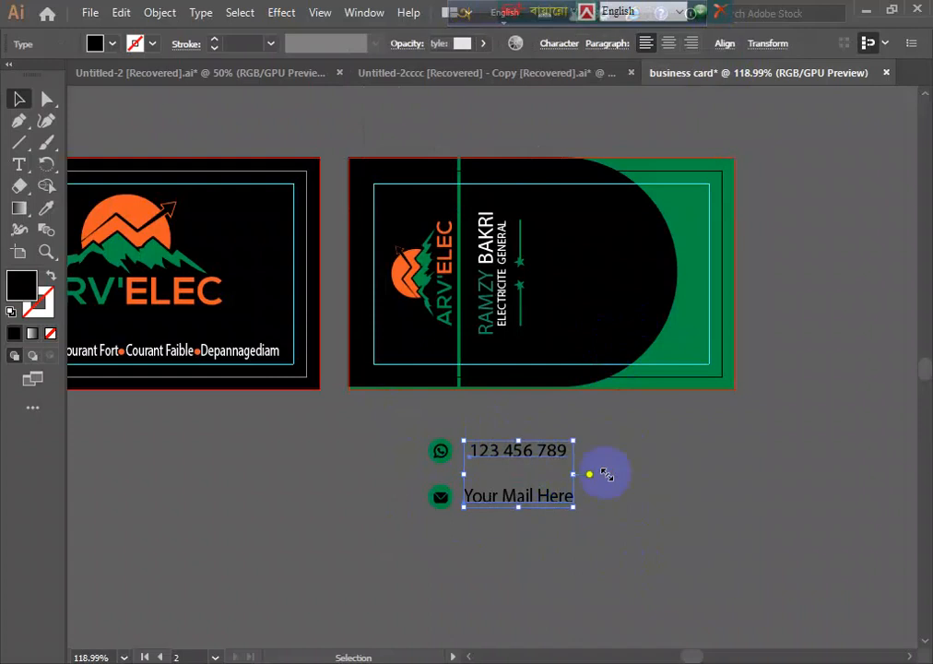
{"action": "left_click", "coordinate": [719, 52]}
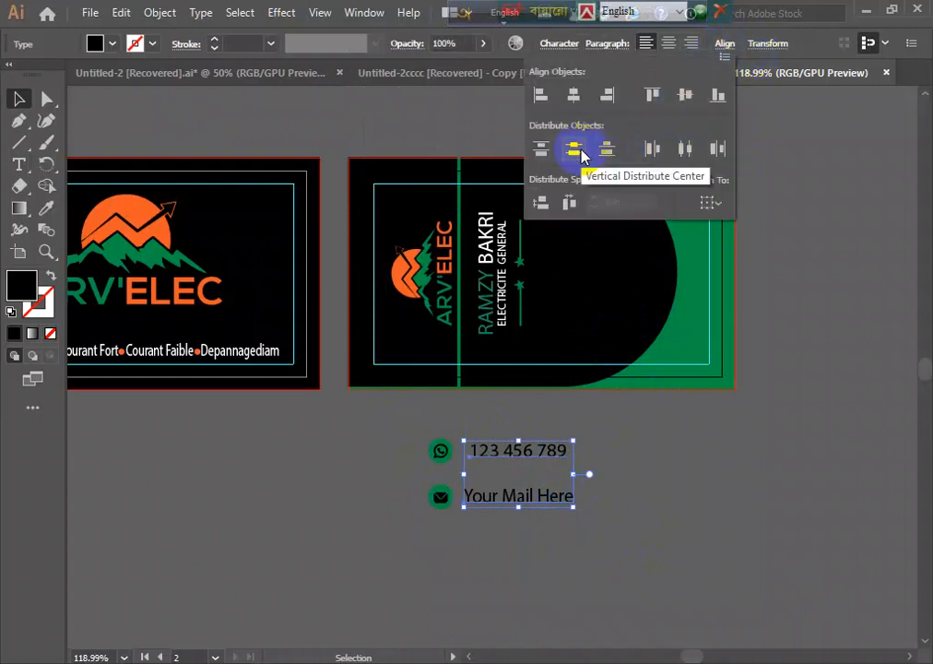
{"action": "left_click", "coordinate": [544, 100]}
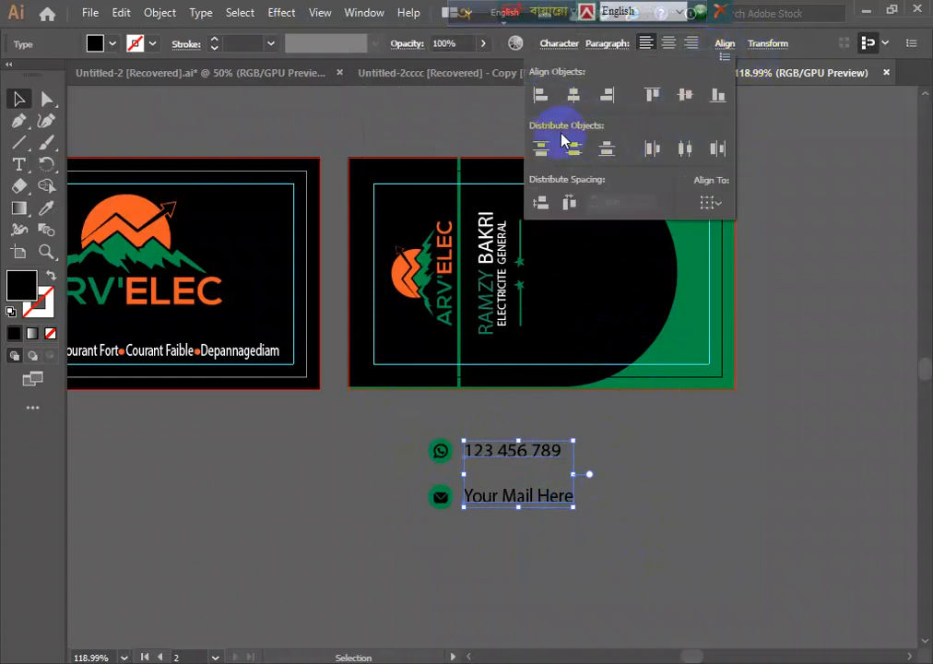
{"action": "left_click", "coordinate": [410, 508]}
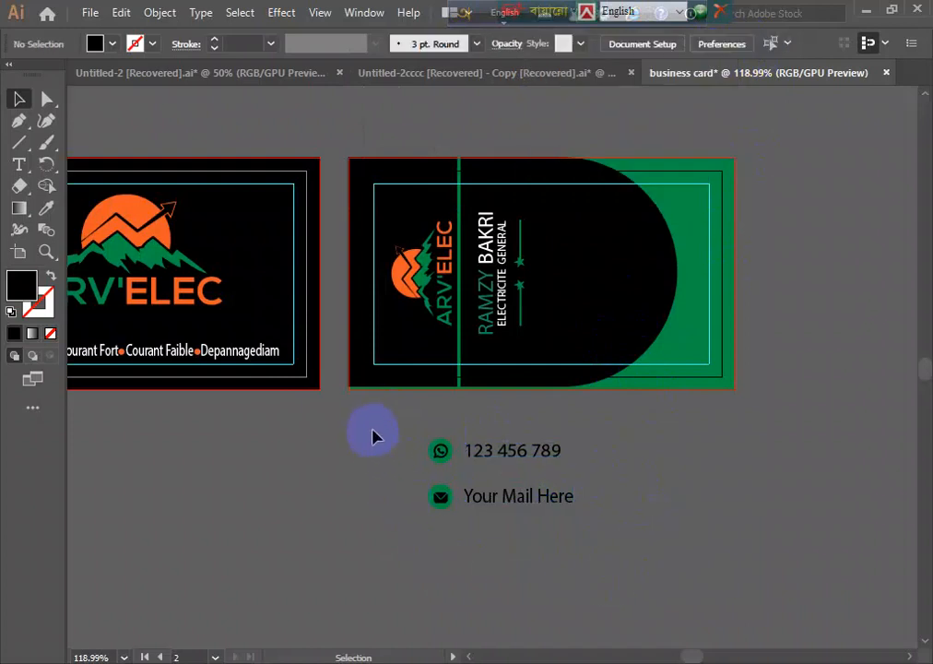
- Move the WhatsApp icon onto the second card side, just right of the green divider line with stars
{"action": "left_click_drag", "start_coordinate": [592, 523], "coordinate": [599, 531]}
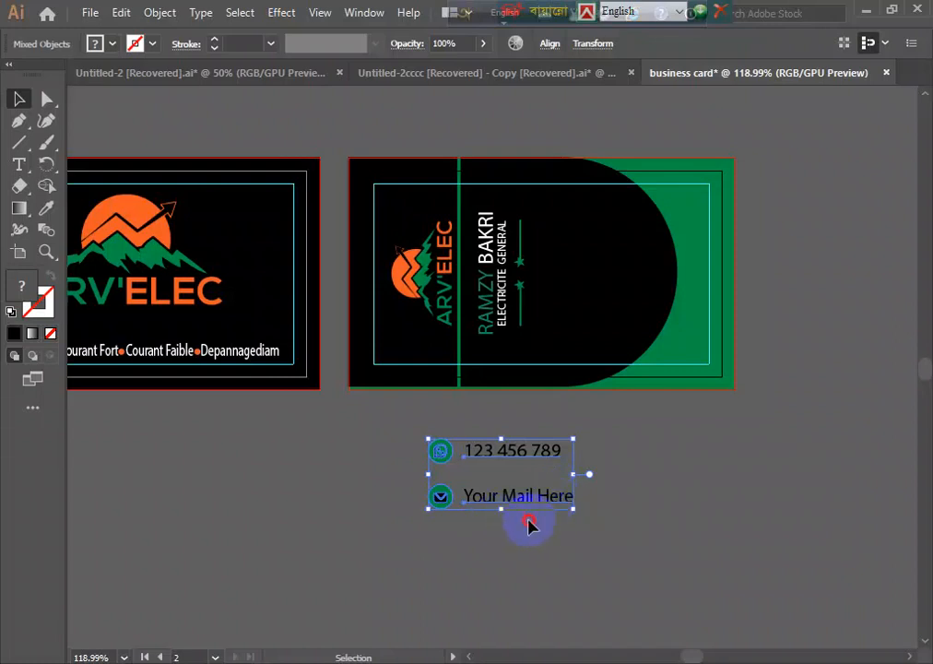
{"action": "left_click", "coordinate": [422, 471]}
{"action": "left_click_drag", "start_coordinate": [444, 447], "coordinate": [546, 285]}
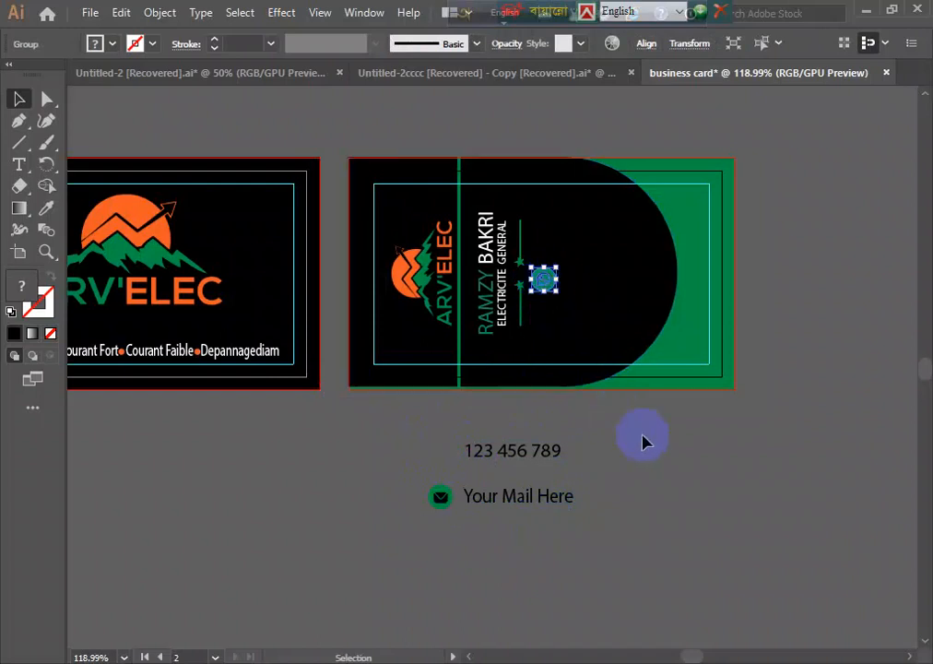
{"action": "left_click", "coordinate": [644, 444]}
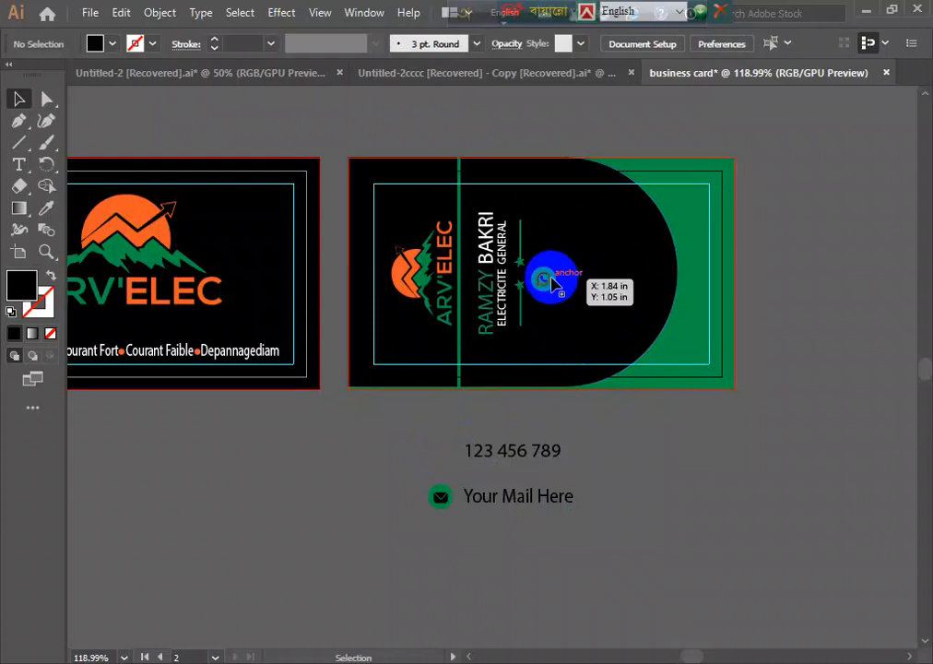
{"action": "left_click_drag", "start_coordinate": [552, 284], "coordinate": [551, 278]}
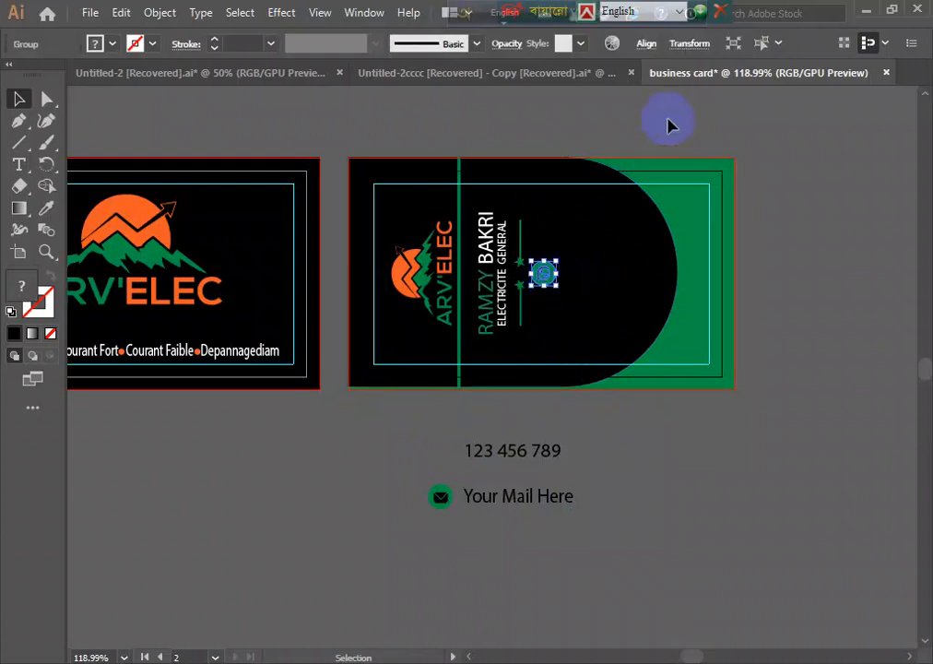
- Switch the alignment reference to the artboard and center the WhatsApp icon vertically on the card
{"action": "left_click", "coordinate": [647, 44]}
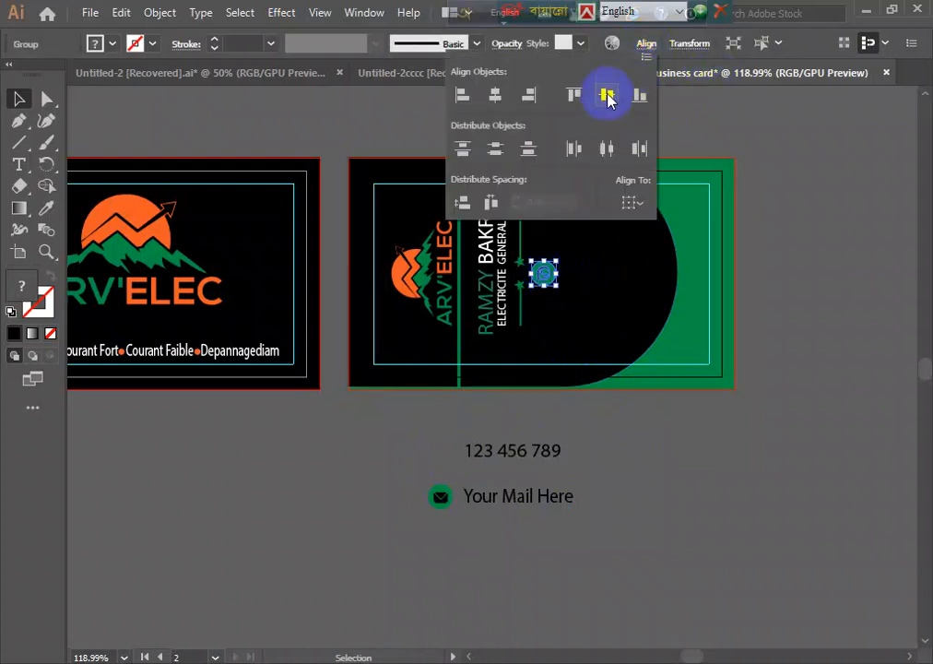
{"action": "left_click", "coordinate": [631, 202]}
{"action": "left_click", "coordinate": [666, 265]}
{"action": "left_click", "coordinate": [606, 97]}
{"action": "left_click", "coordinate": [633, 477]}
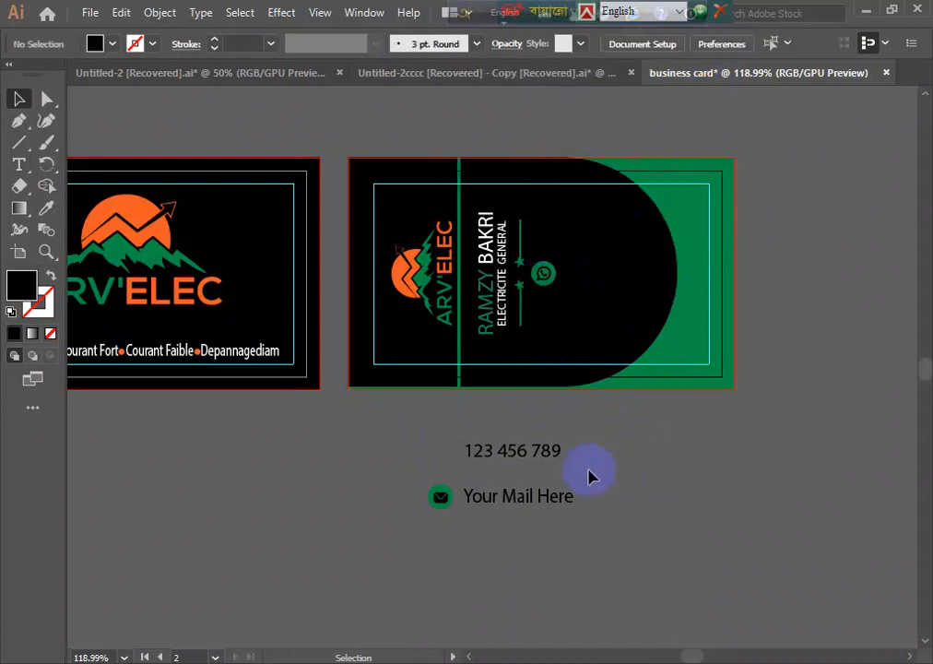
- Rotate the phone number 90 degrees counterclockwise and fill it with white
{"action": "left_click", "coordinate": [514, 454]}
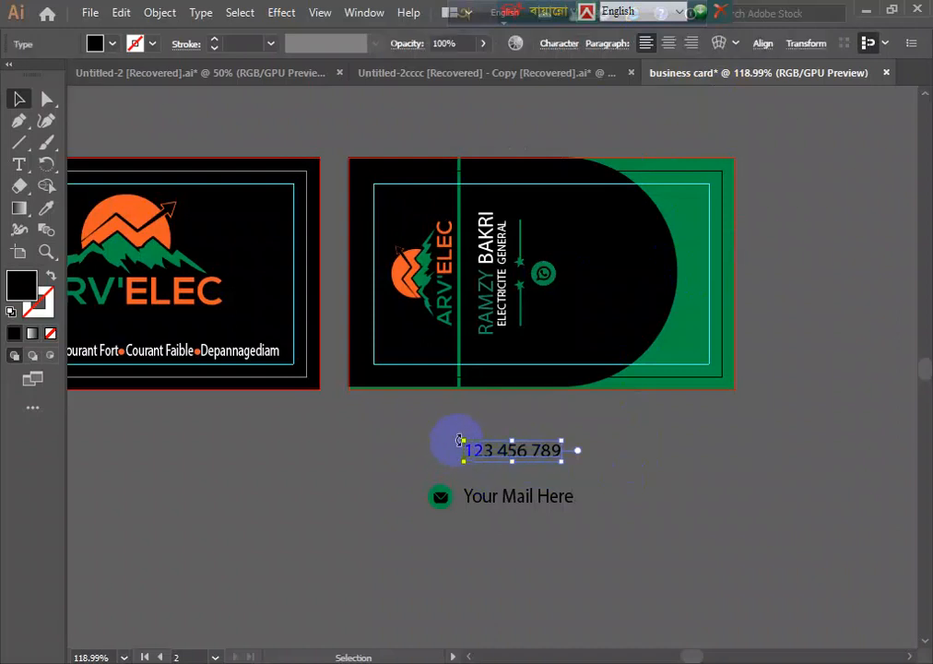
{"action": "left_click_drag", "start_coordinate": [458, 441], "coordinate": [506, 505]}
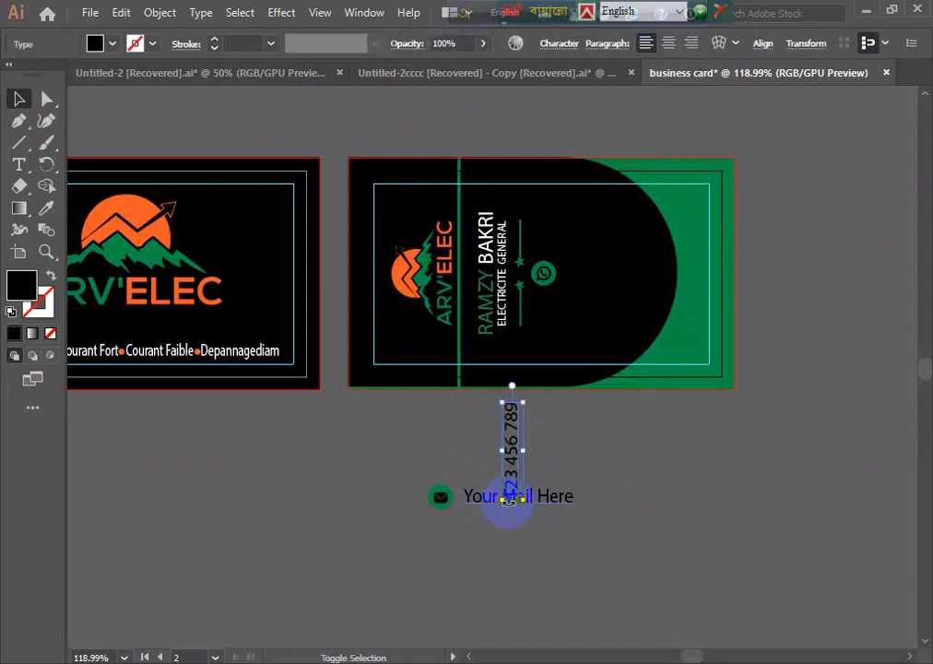
{"action": "left_click", "coordinate": [97, 44]}
{"action": "left_click", "coordinate": [38, 71]}
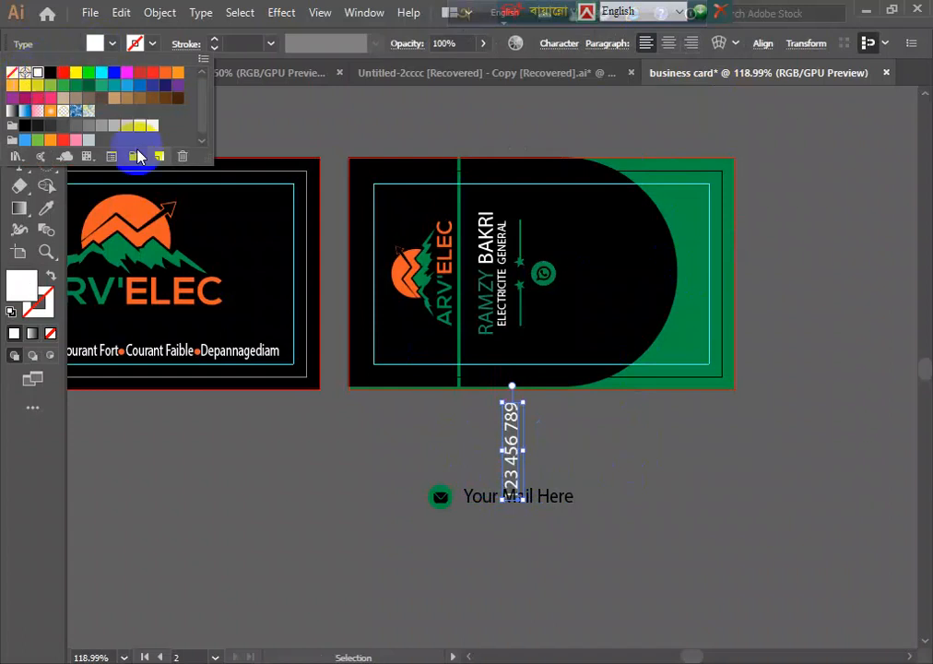
- Place the rotated phone number on the card, right of the WhatsApp icon and roughly centered on its height
{"action": "left_click", "coordinate": [514, 449]}
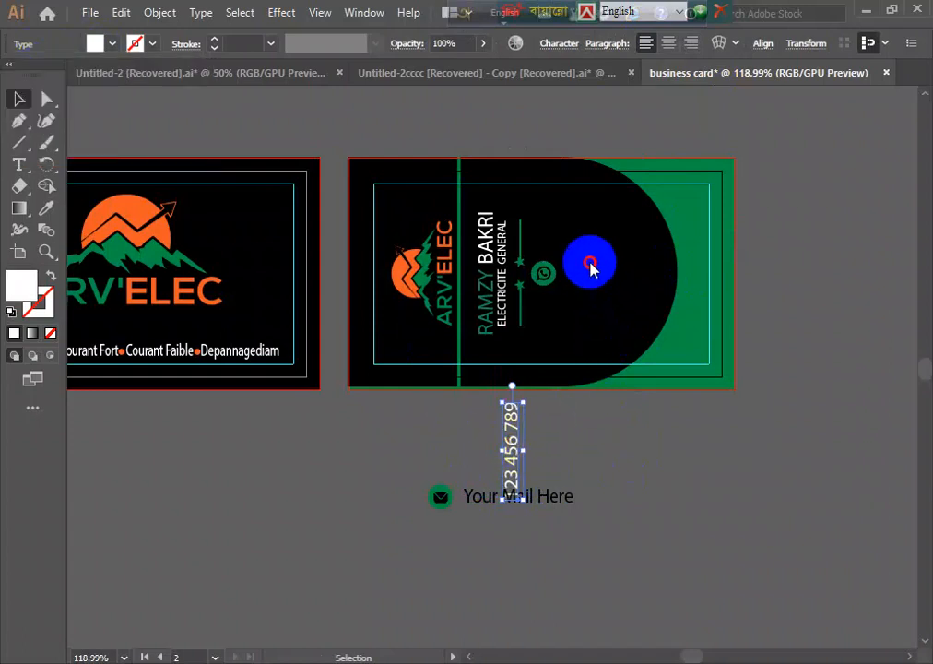
{"action": "left_click_drag", "start_coordinate": [511, 449], "coordinate": [568, 269]}
{"action": "left_click", "coordinate": [645, 485]}
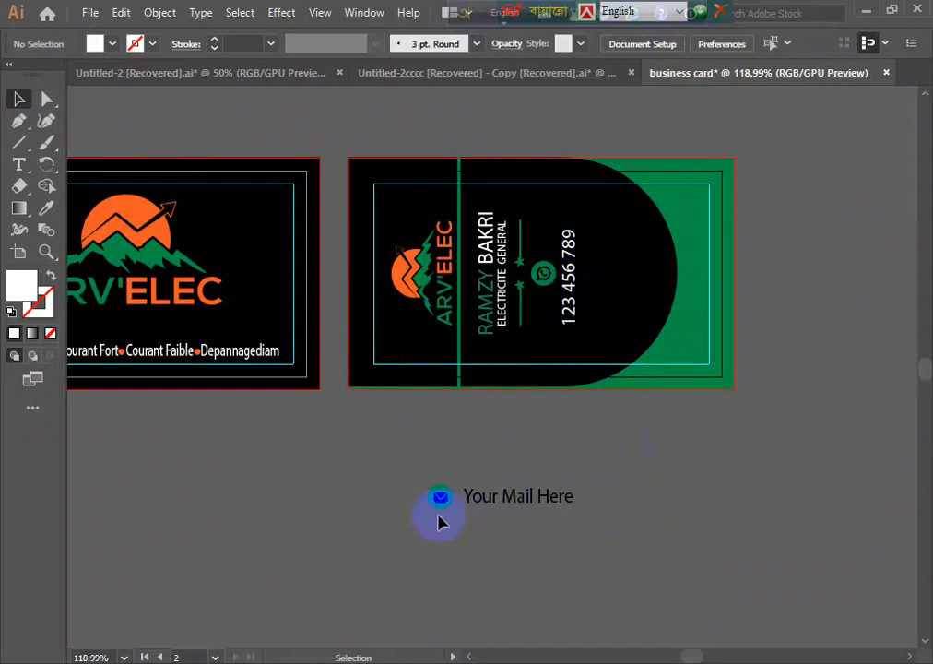
- Rotate the mail icon 90 degrees counterclockwise and place it right of the phone number, level with the WhatsApp icon
{"action": "left_click_drag", "start_coordinate": [440, 507], "coordinate": [603, 461]}
{"action": "left_click", "coordinate": [630, 443]}
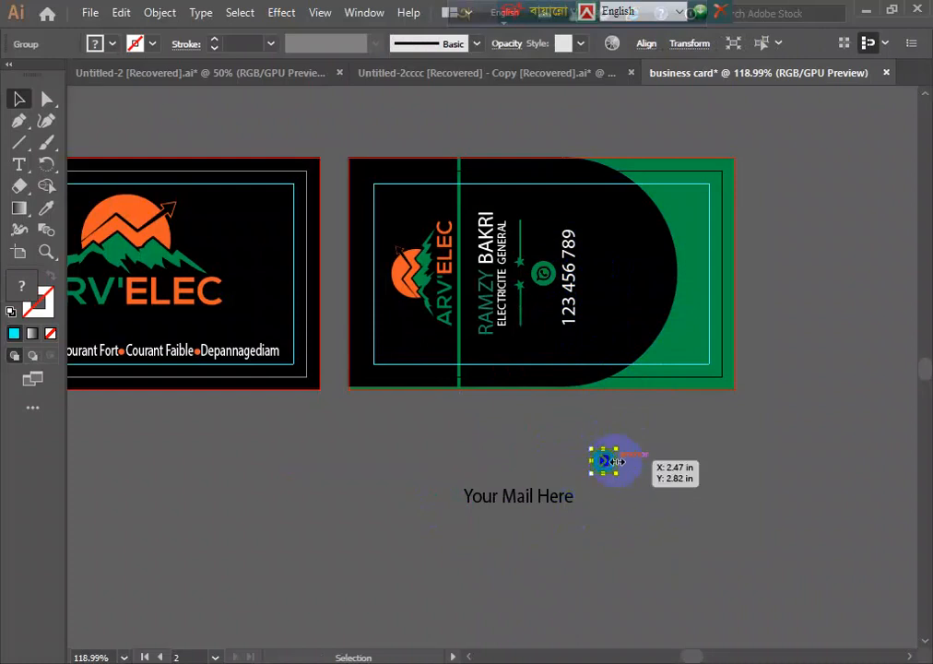
{"action": "left_click_drag", "start_coordinate": [603, 462], "coordinate": [595, 273]}
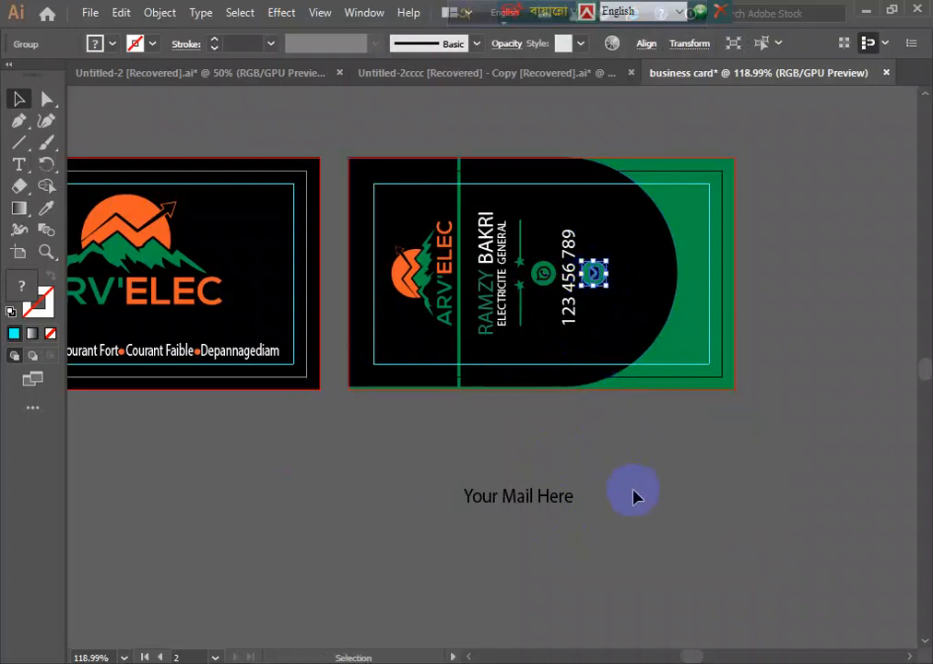
{"action": "left_click", "coordinate": [632, 496]}
- Rotate the "Your Mail Here" text 90 degrees counterclockwise and fill it with white
{"action": "left_click", "coordinate": [532, 505]}
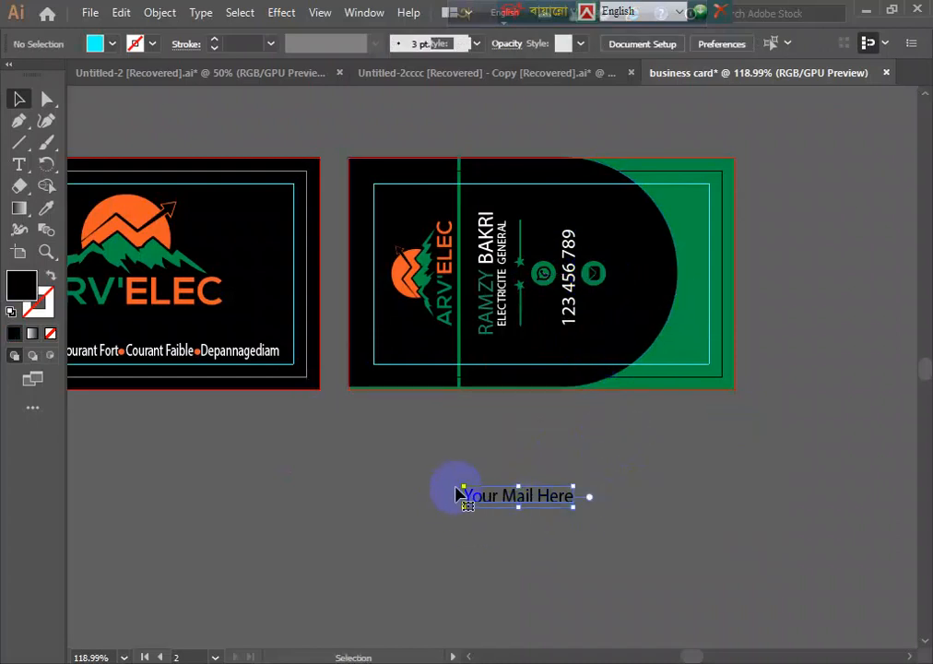
{"action": "left_click_drag", "start_coordinate": [453, 492], "coordinate": [510, 558]}
{"action": "left_click", "coordinate": [92, 42]}
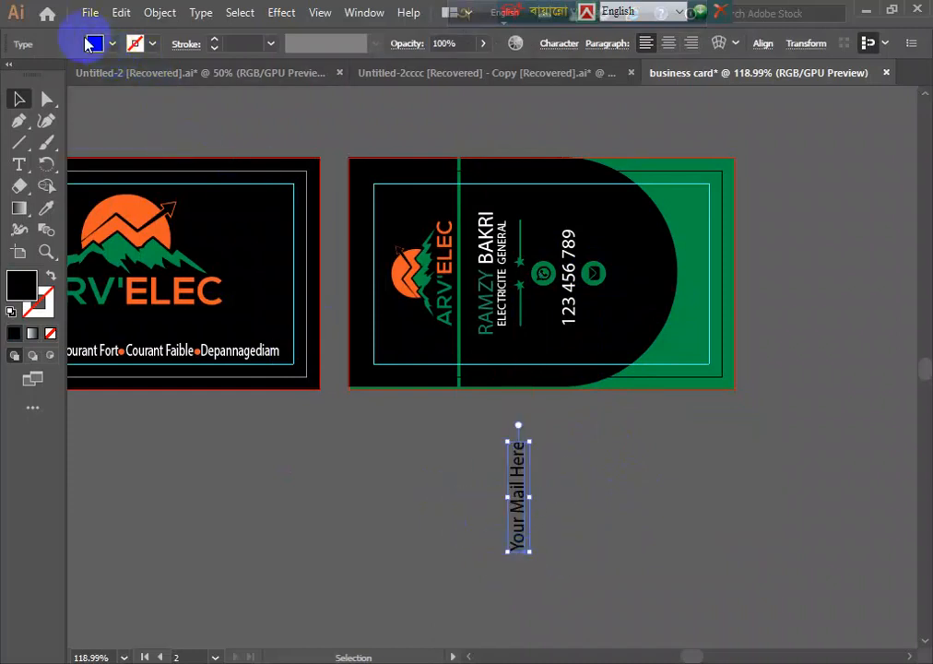
{"action": "left_click", "coordinate": [43, 77]}
- Place the rotated "Your Mail Here" text on the card, right of the mail icon inside the black arch
{"action": "left_click", "coordinate": [622, 524]}
{"action": "left_click_drag", "start_coordinate": [513, 506], "coordinate": [619, 283]}
{"action": "left_click", "coordinate": [659, 482]}
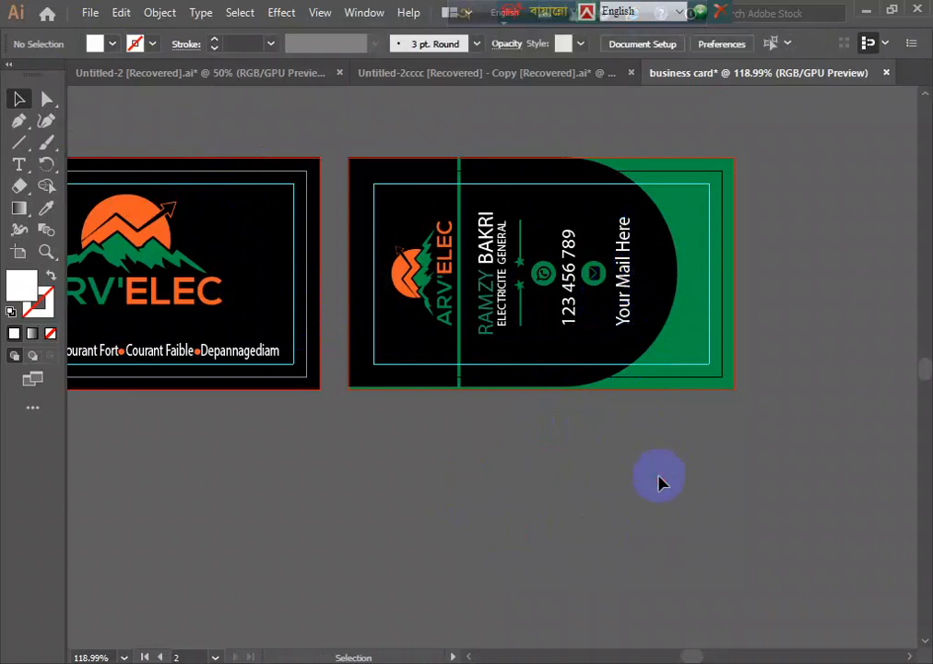
- Rotate the WhatsApp icon on the card 90 degrees counterclockwise to match the vertical text
{"action": "left_click", "coordinate": [540, 274]}
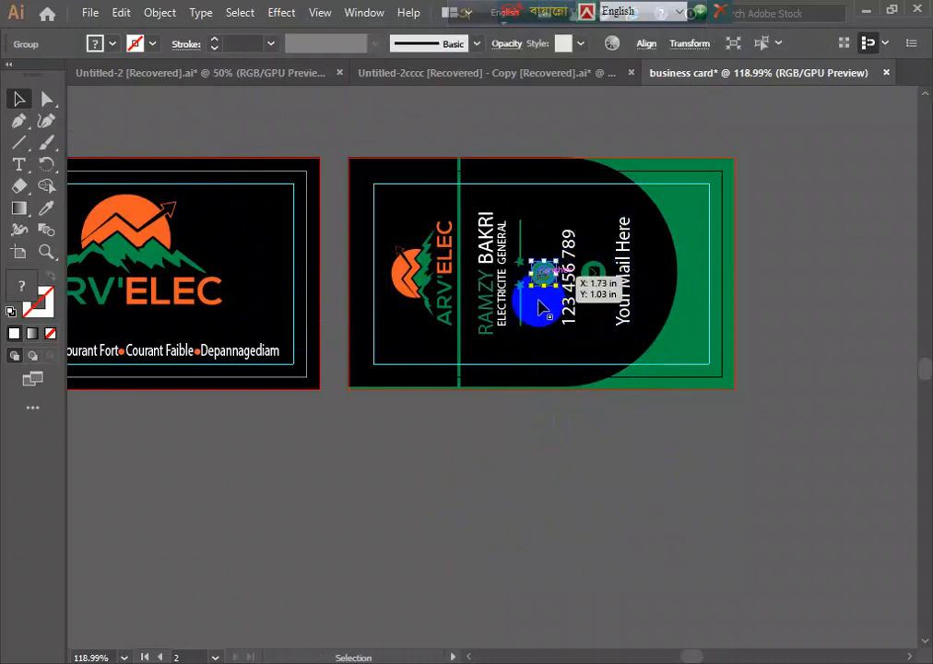
{"action": "mouse_move", "coordinate": [530, 293]}
{"action": "left_mouse_down"}
{"action": "mouse_move", "coordinate": [566, 303]}
{"action": "mouse_move", "coordinate": [546, 298]}
{"action": "left_mouse_up"}
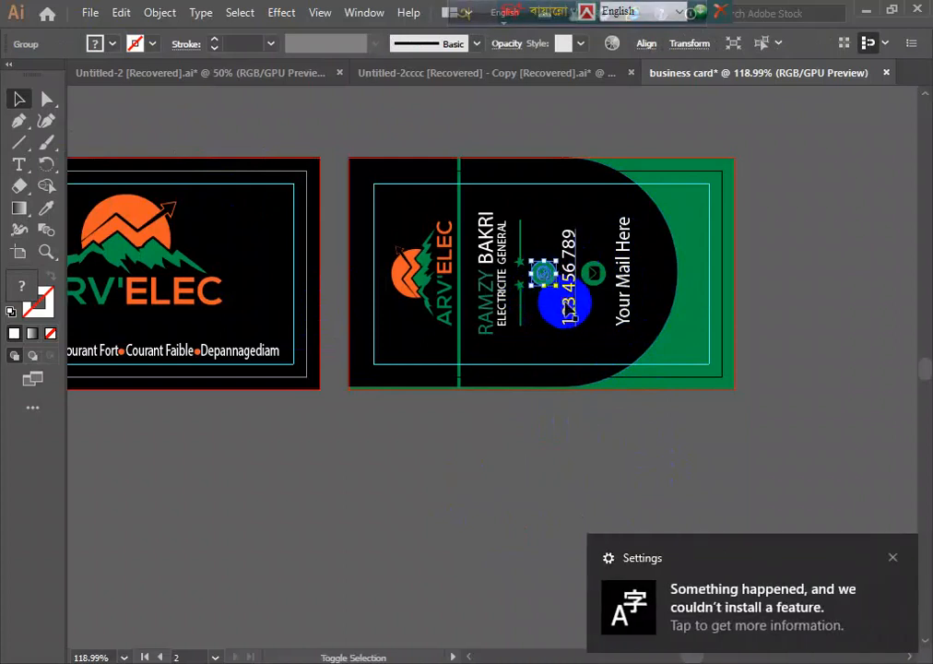
{"action": "left_click", "coordinate": [599, 455]}
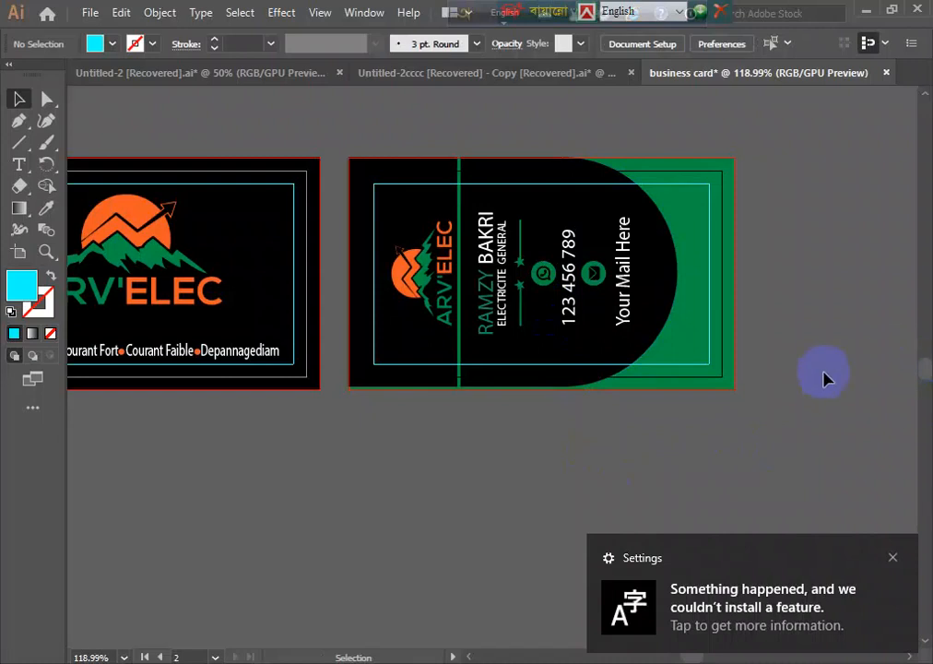
- Nudge the name block, star divider, phone and mail elements together slightly right, away from the green vertical line on the second side
{"action": "left_click", "coordinate": [901, 562]}
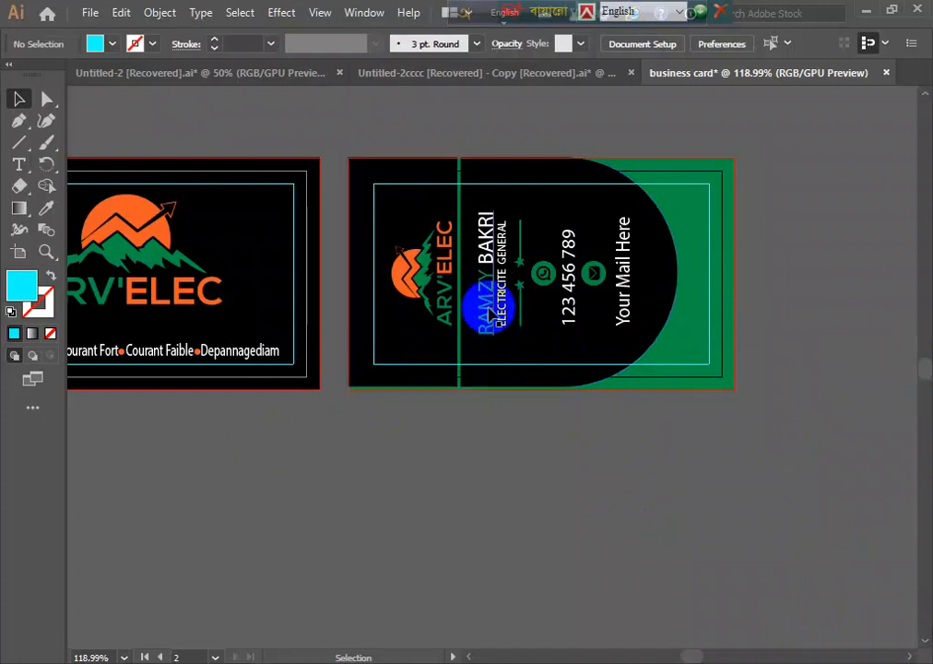
{"action": "key", "text": "a"}
{"action": "left_click", "coordinate": [490, 329], "text": "shift"}
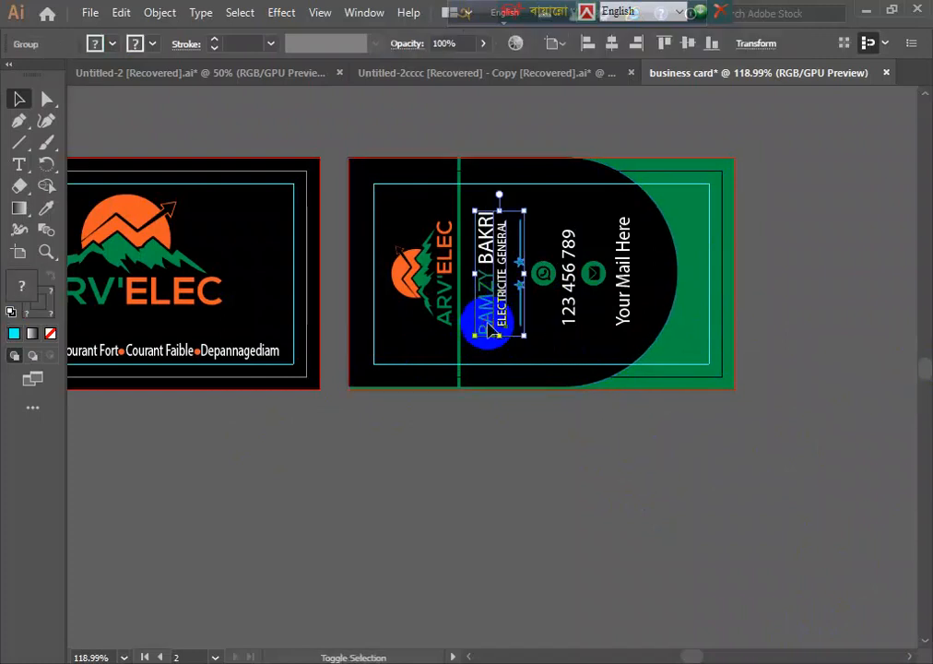
{"action": "left_click", "coordinate": [526, 302], "text": "shift"}
{"action": "left_click", "coordinate": [599, 279], "text": "shift"}
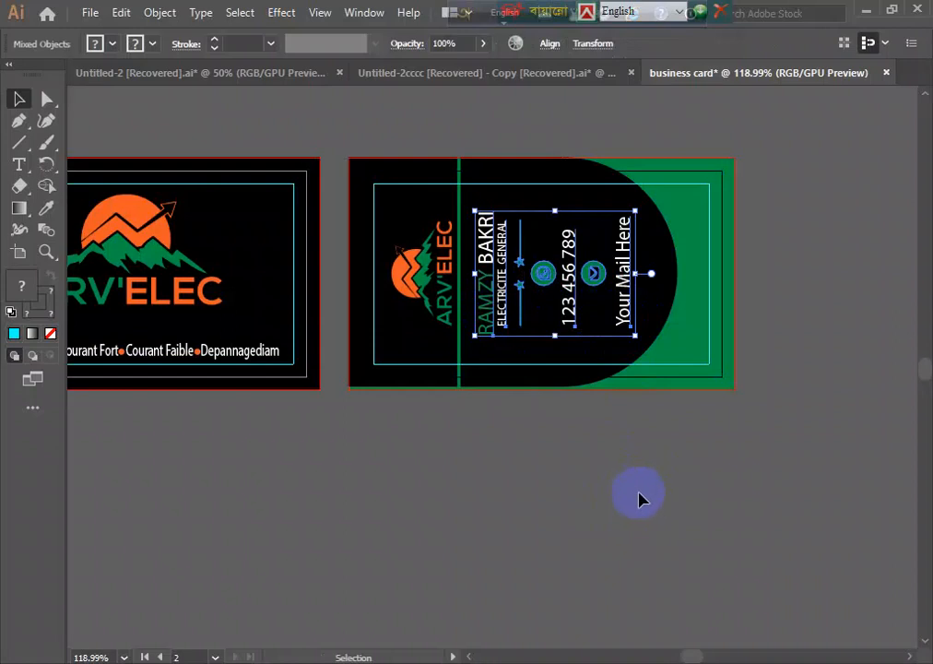
{"action": "key", "text": "Right"}
{"action": "key", "text": "Right"}
{"action": "key", "text": "Right"}
{"action": "key", "text": "Right"}
{"action": "key", "text": "Right"}
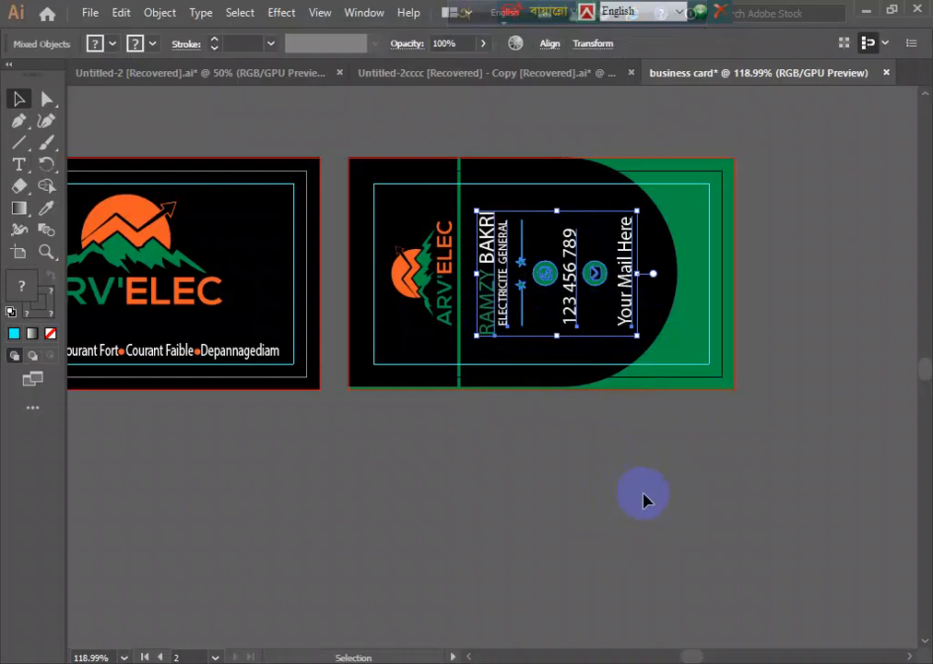
{"action": "left_click", "coordinate": [656, 528]}
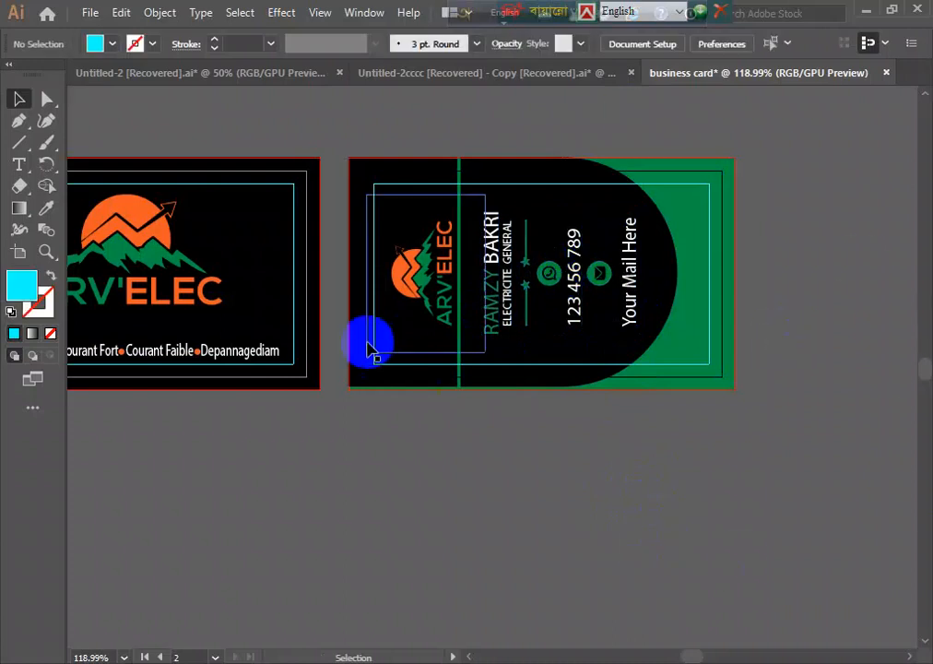
- Select the card's second side and export it with Save for Web as a maximum-quality JPEG named business-cardgh in Documents
{"action": "scroll", "coordinate": [514, 546], "scroll_direction": "up", "scroll_amount": 2}
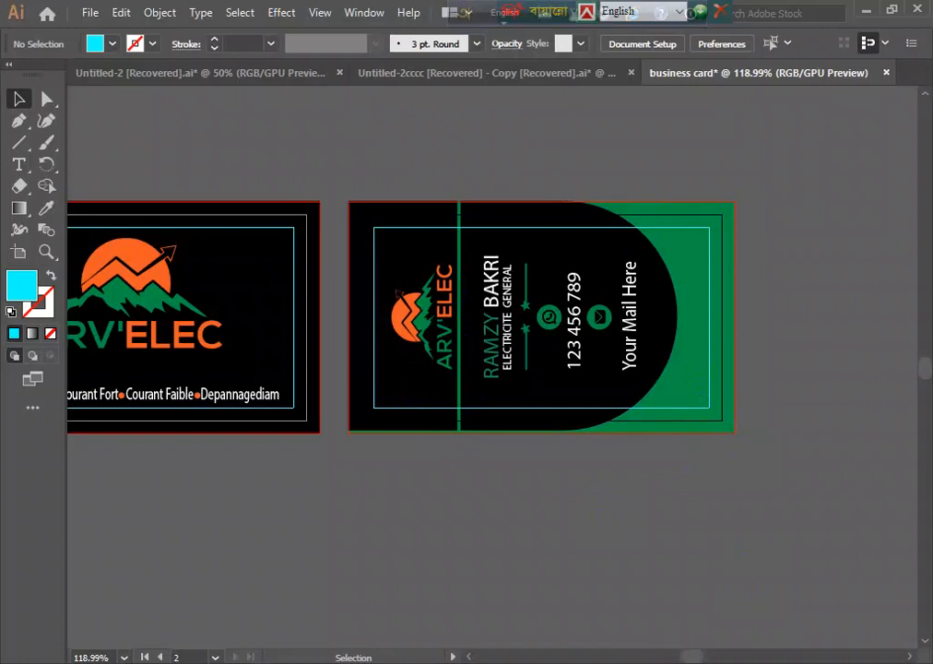
{"action": "left_click_drag", "start_coordinate": [333, 167], "coordinate": [827, 481]}
{"action": "left_click", "coordinate": [88, 13]}
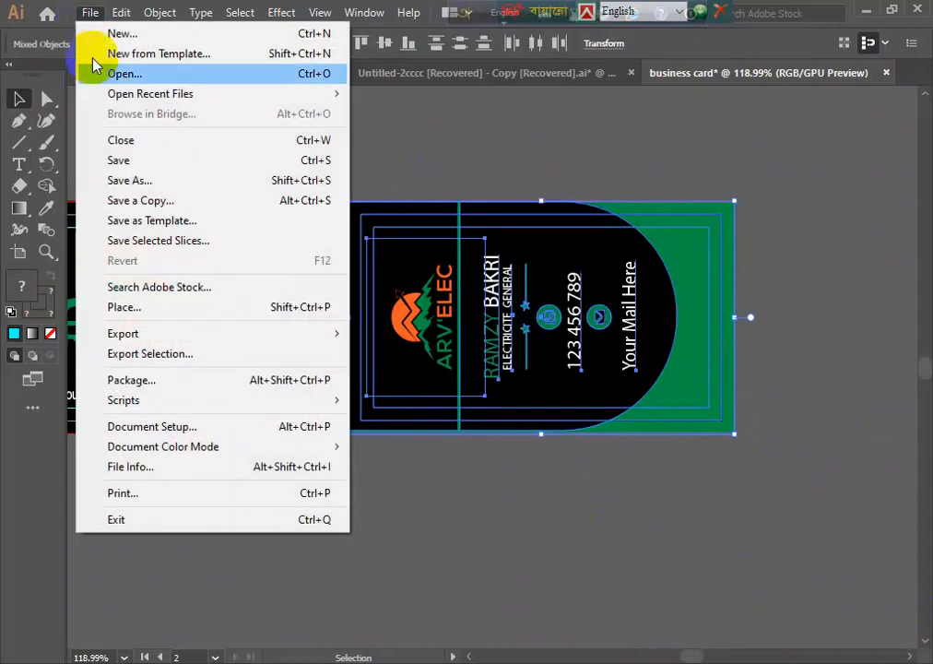
{"action": "mouse_move", "coordinate": [184, 336]}
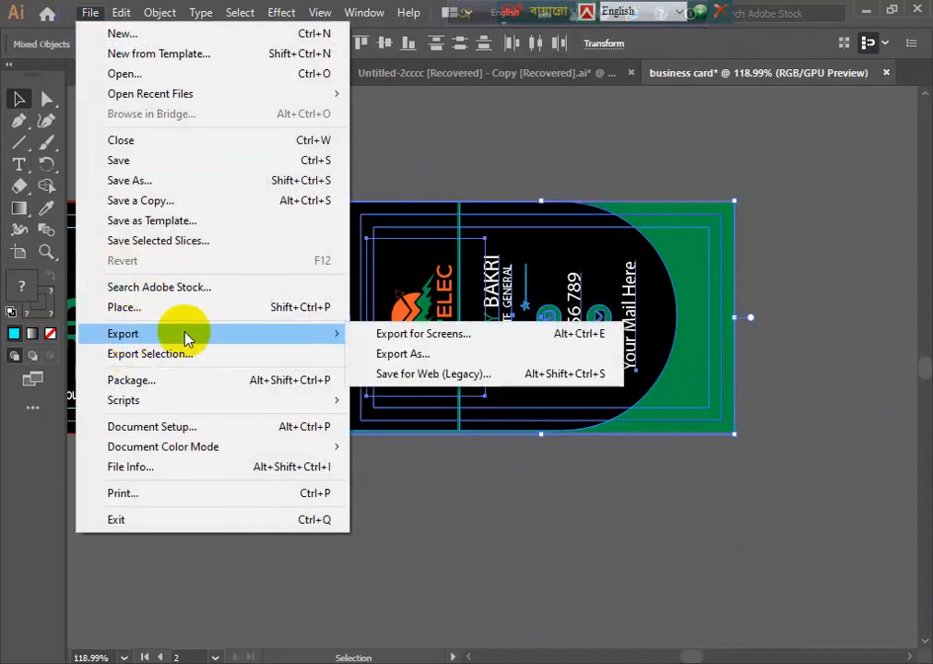
{"action": "left_click", "coordinate": [415, 373]}
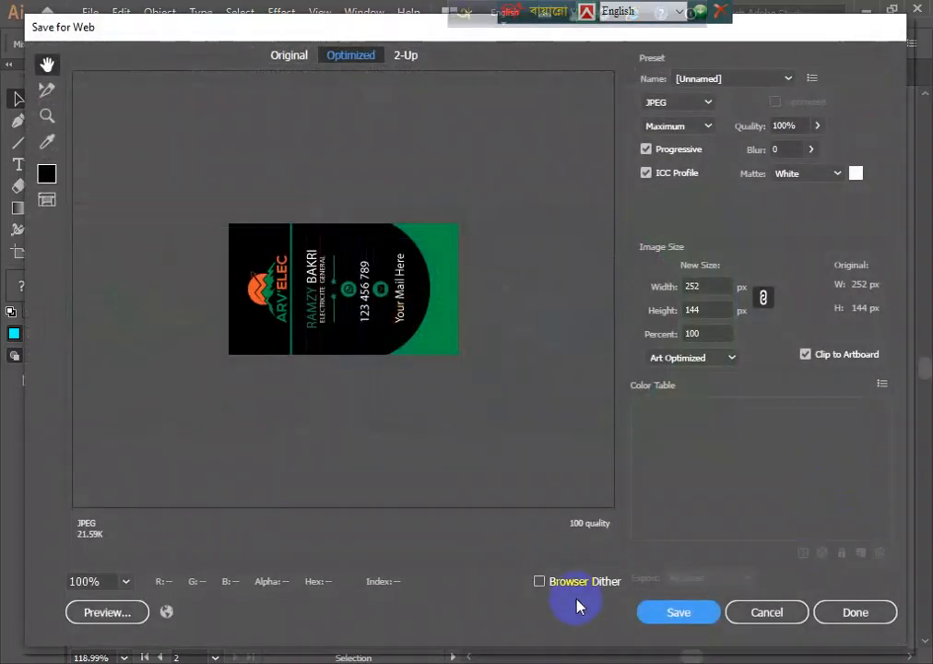
{"action": "left_click", "coordinate": [680, 616]}
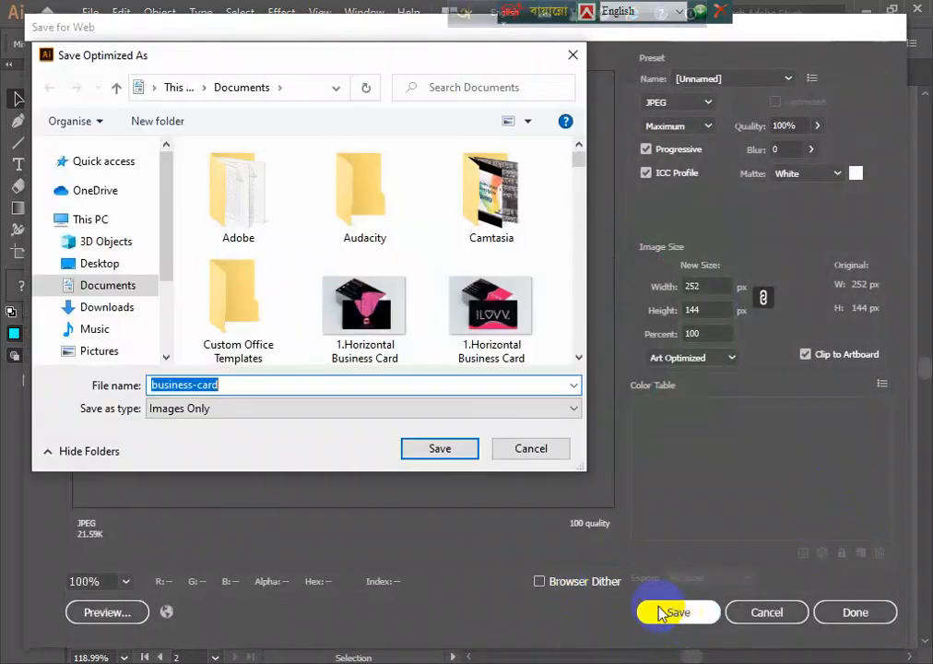
{"action": "left_click", "coordinate": [226, 386]}
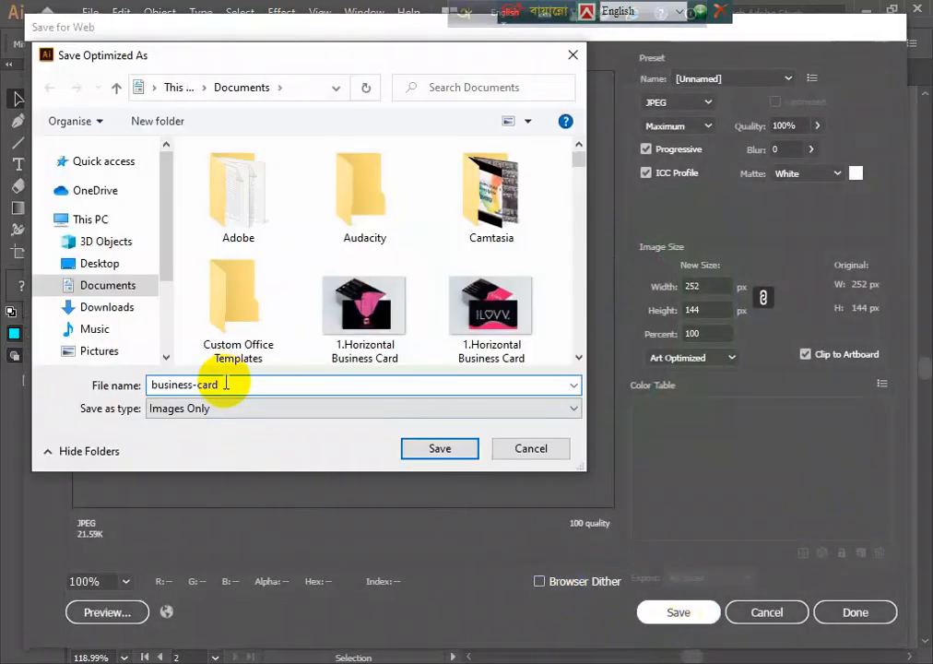
{"action": "type", "text": "gh"}
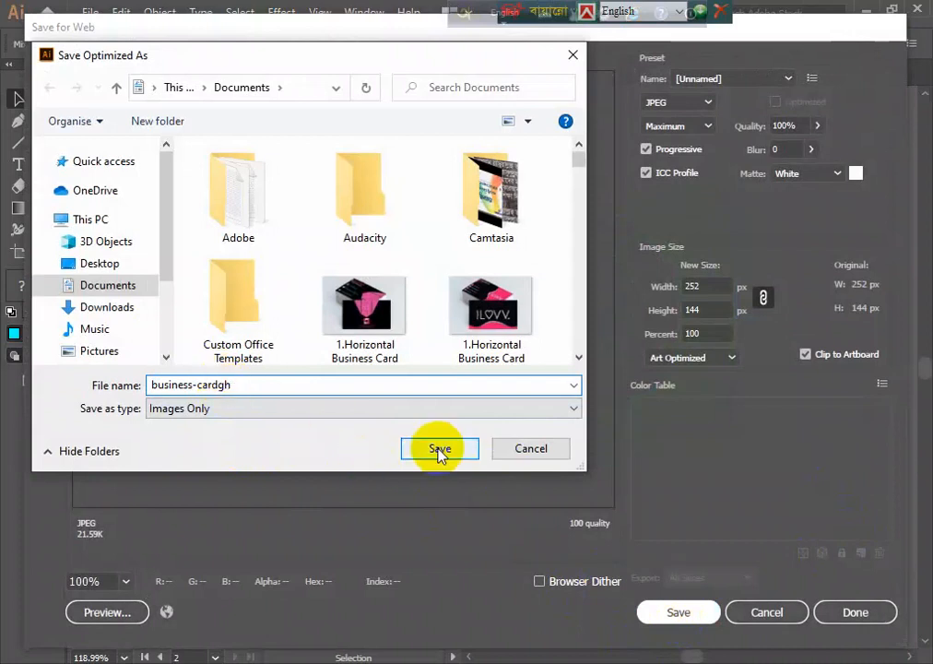
{"action": "left_click", "coordinate": [437, 450]}
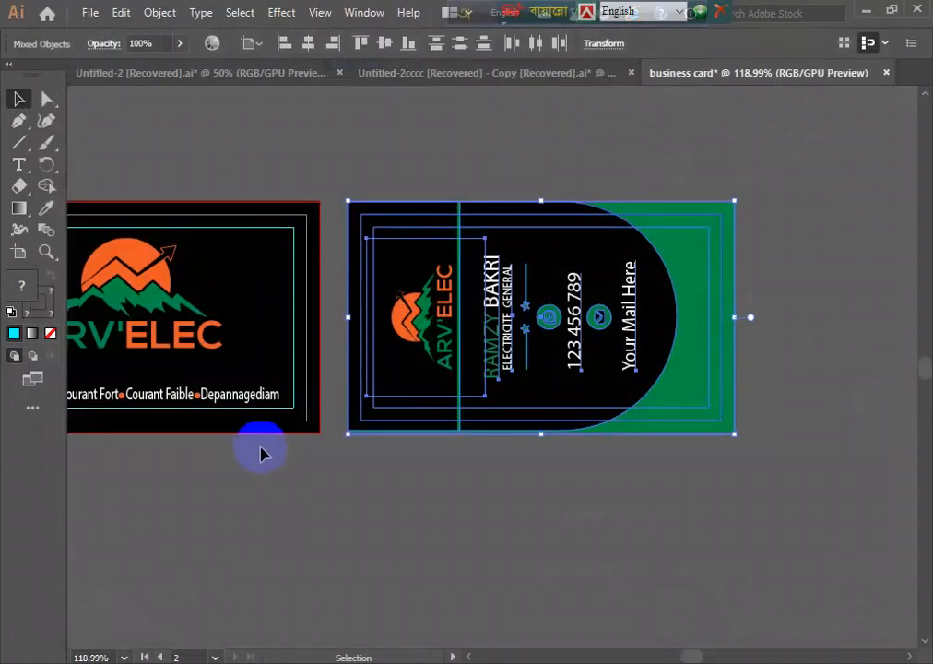
- Deselect the second side's artwork and review both sides of the business card together
{"action": "key", "text": "space"}
{"action": "left_click_drag", "start_coordinate": [213, 365], "coordinate": [372, 369]}
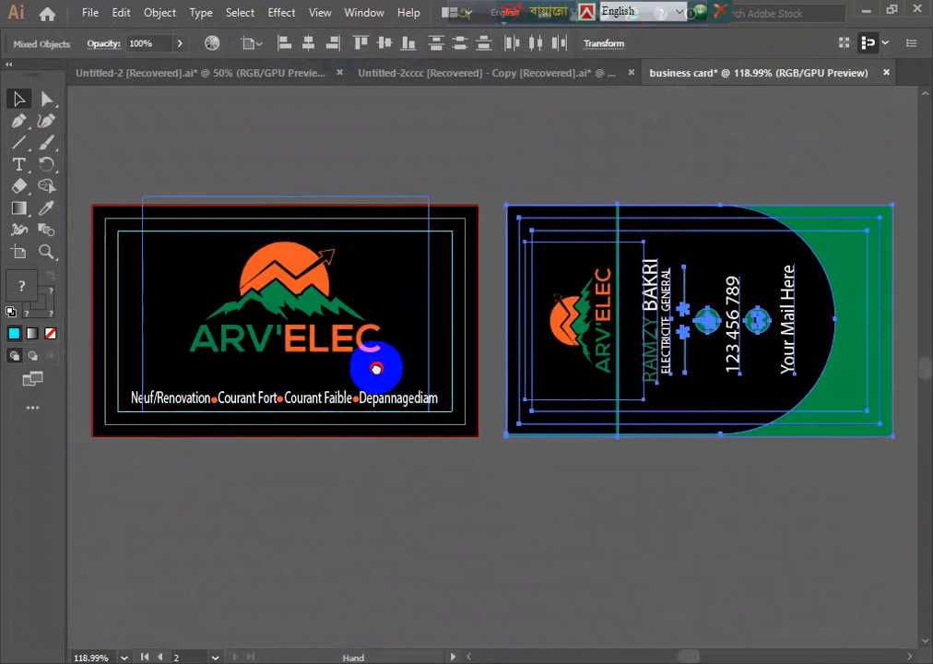
{"action": "key", "text": "alt"}
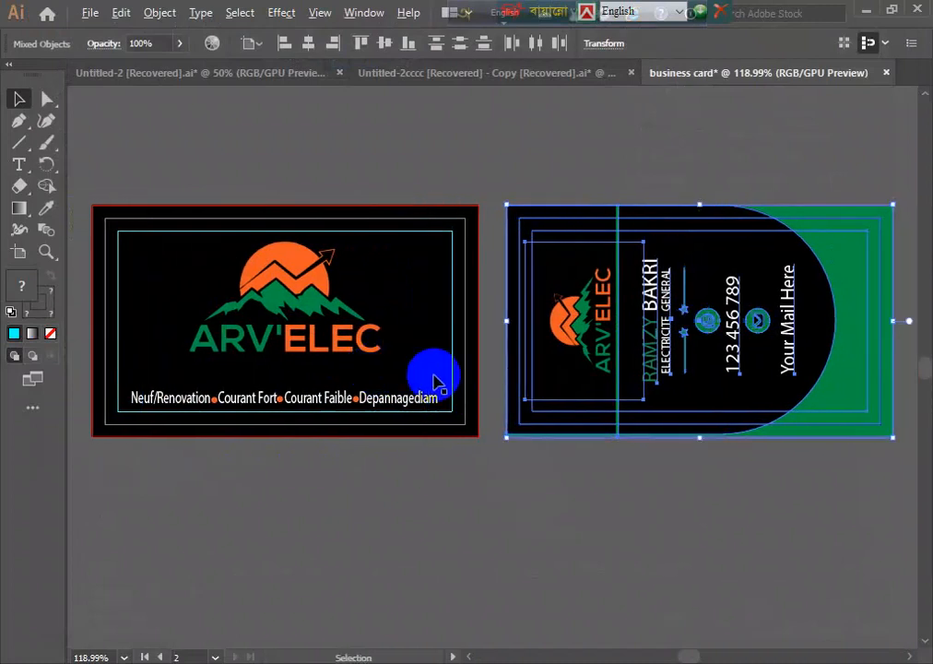
{"action": "scroll", "coordinate": [437, 381], "scroll_direction": "down", "scroll_amount": 1}
{"action": "left_click", "coordinate": [513, 505]}
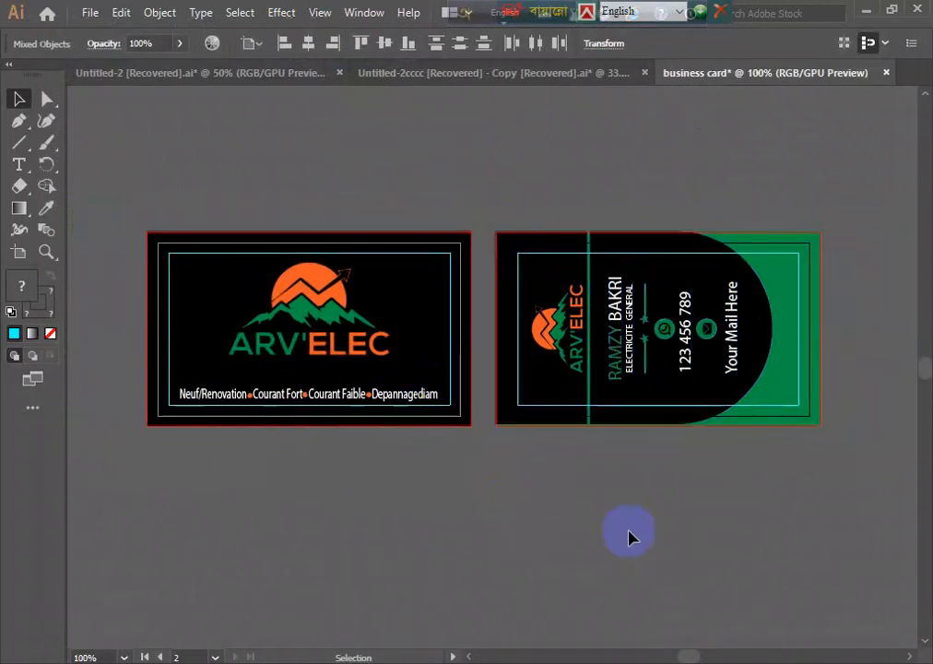